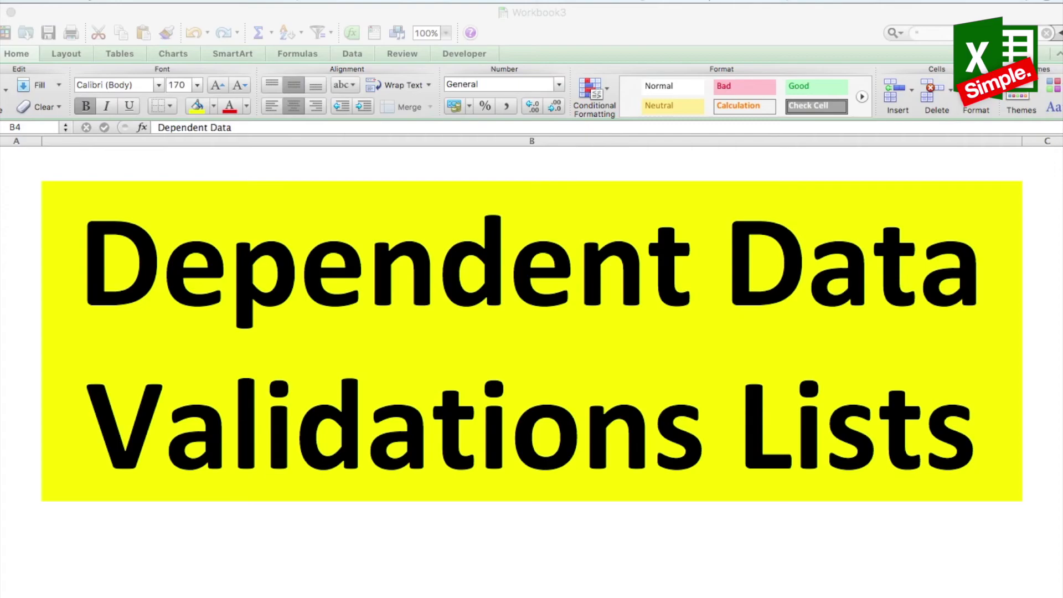
Step: Review the Name, Age and City table and the list of cities on the VALIDATIONS sheet
{"action": "key", "text": "super+Tab"}
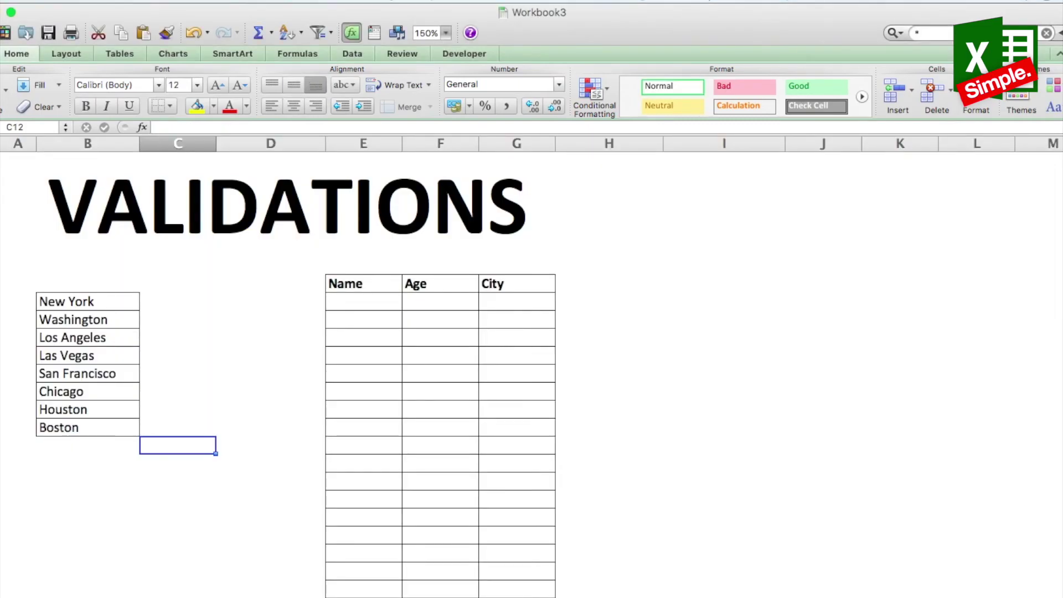
{"action": "left_click_drag", "start_coordinate": [353, 283], "coordinate": [505, 579]}
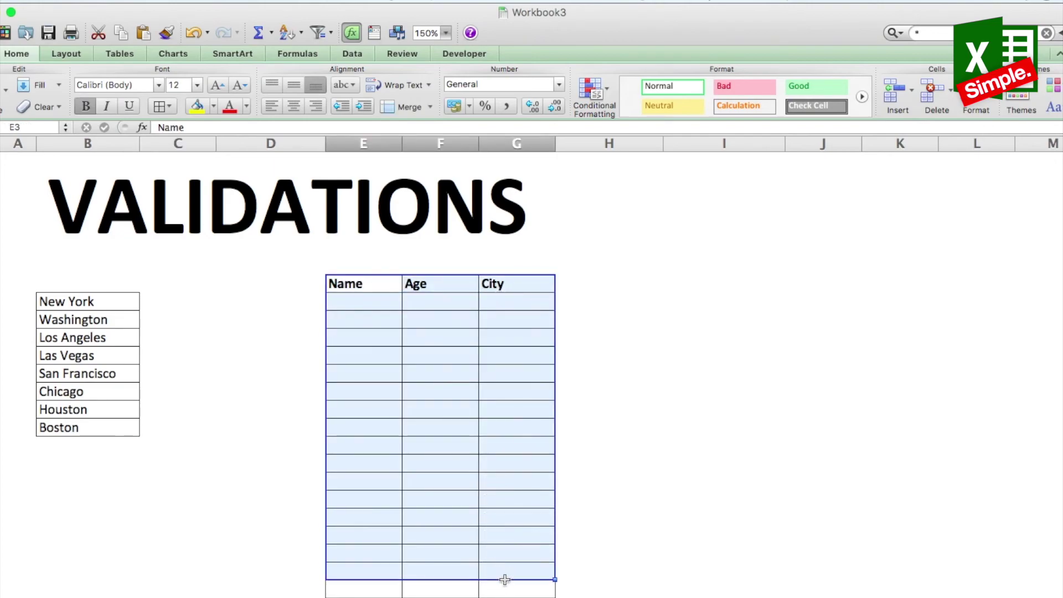
{"action": "left_click_drag", "start_coordinate": [361, 282], "coordinate": [368, 567]}
{"action": "left_click_drag", "start_coordinate": [453, 285], "coordinate": [453, 536]}
{"action": "left_click_drag", "start_coordinate": [521, 285], "coordinate": [521, 429]}
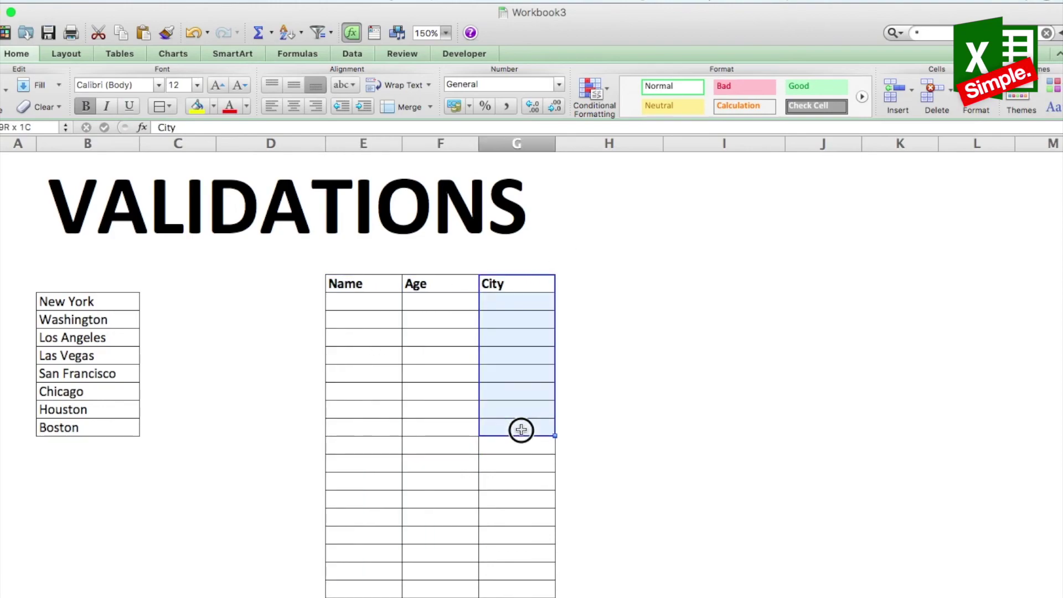
{"action": "left_click", "coordinate": [83, 301]}
{"action": "left_click_drag", "start_coordinate": [83, 302], "coordinate": [94, 432]}
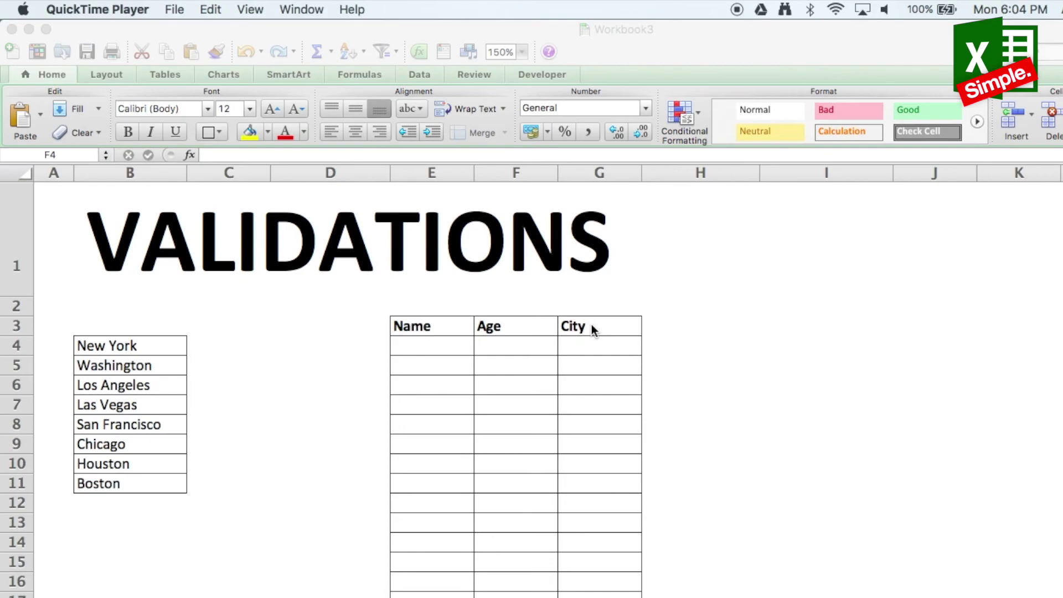
Step: Apply list data validation to the first City cell, G4, using the city names in B4:B11 as the source
{"action": "left_click", "coordinate": [583, 352]}
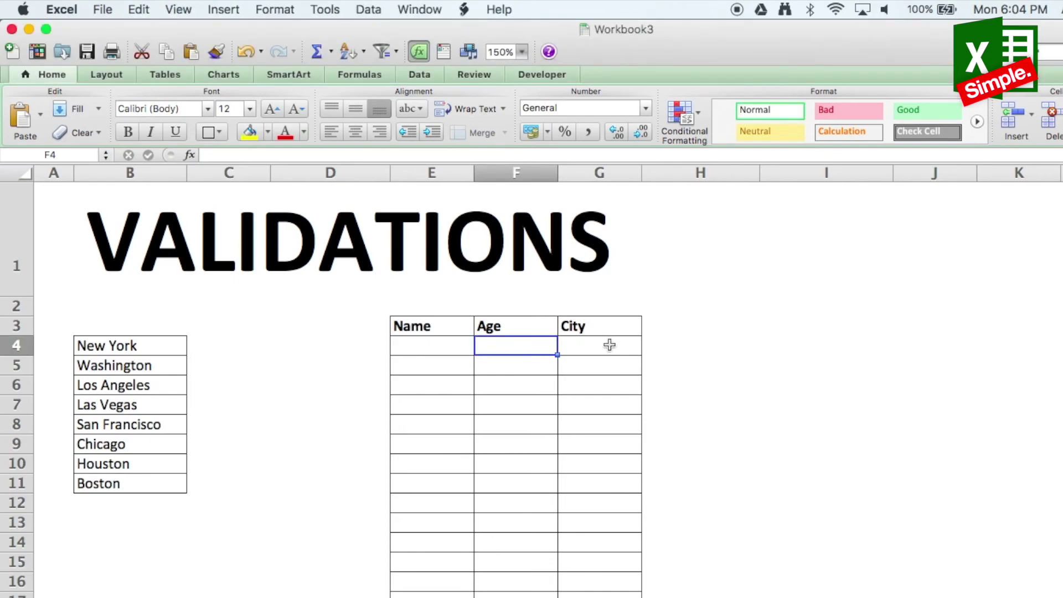
{"action": "left_click", "coordinate": [609, 344]}
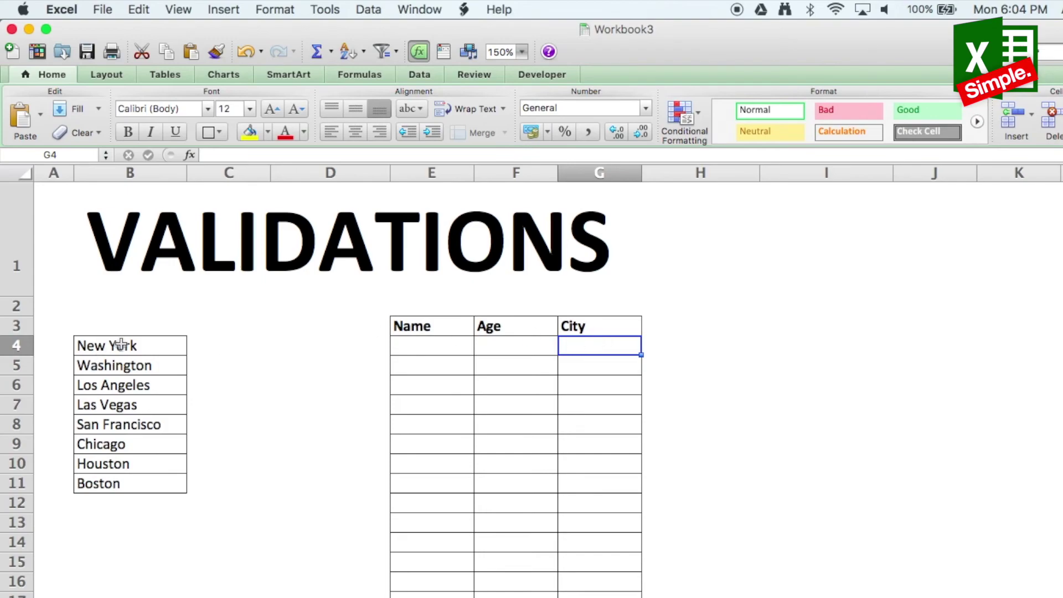
{"action": "left_click", "coordinate": [548, 357]}
{"action": "left_click", "coordinate": [607, 347]}
{"action": "left_click", "coordinate": [369, 9]}
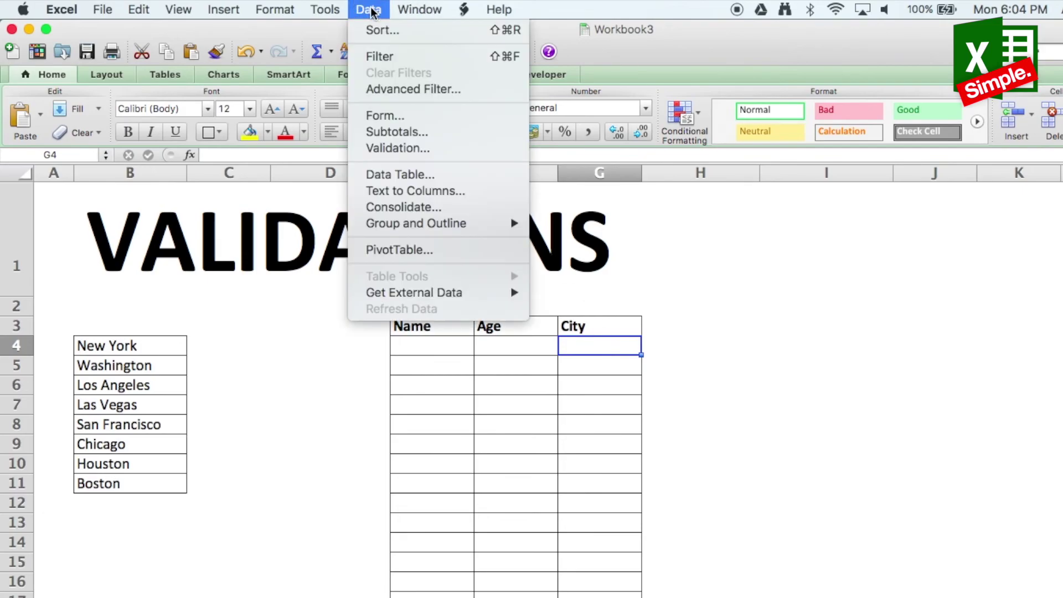
{"action": "left_click", "coordinate": [400, 148]}
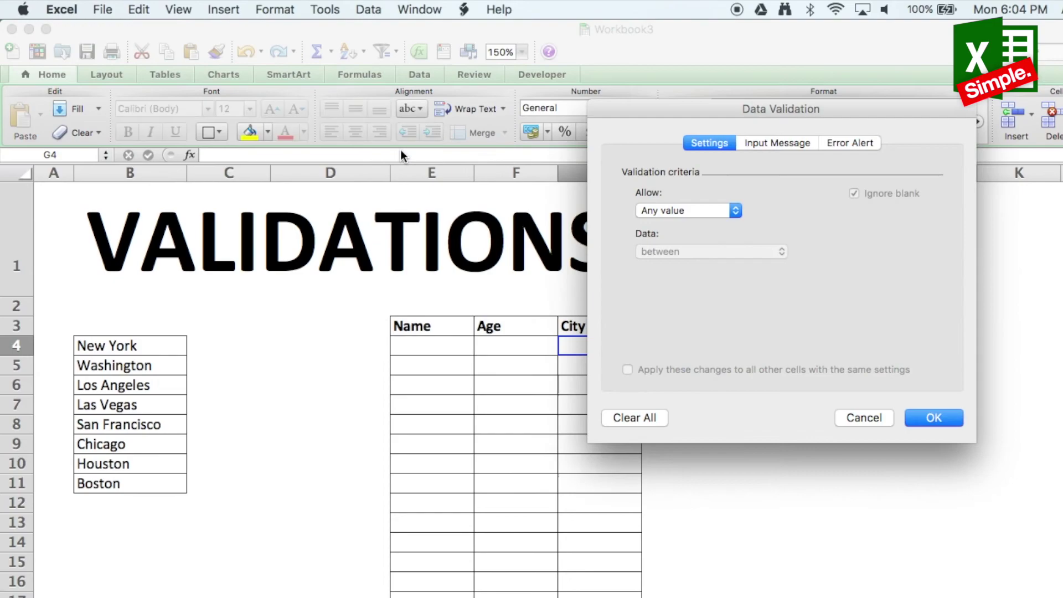
{"action": "left_click", "coordinate": [696, 211]}
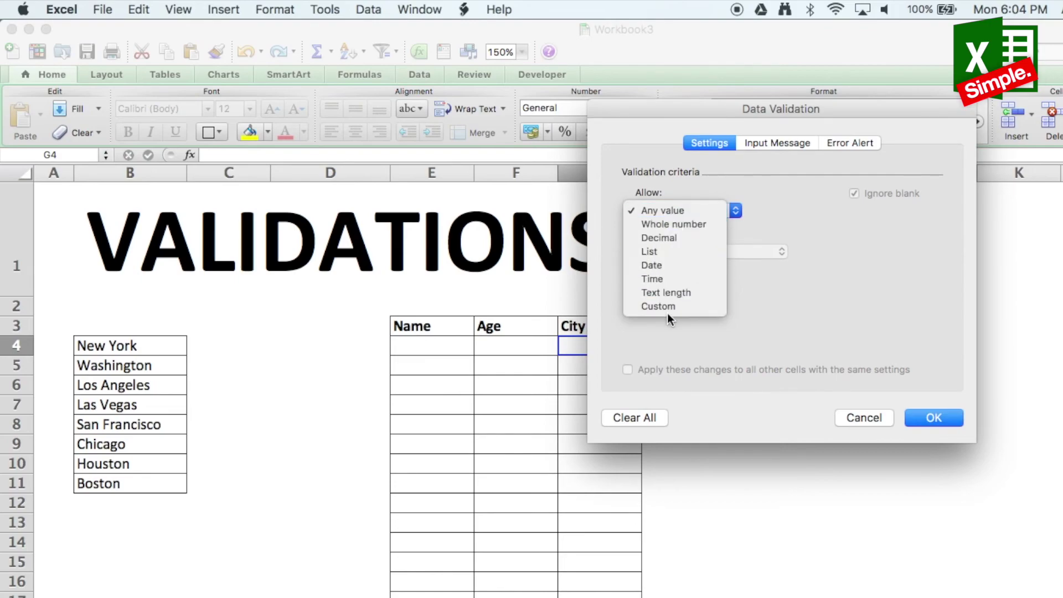
{"action": "left_click", "coordinate": [668, 252]}
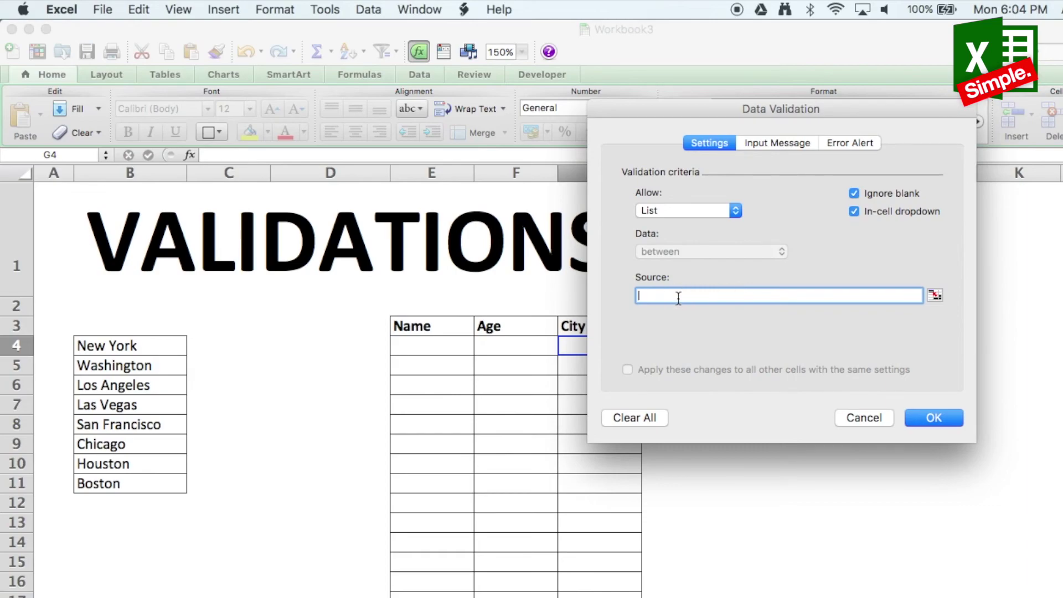
{"action": "left_click_drag", "start_coordinate": [156, 346], "coordinate": [147, 485]}
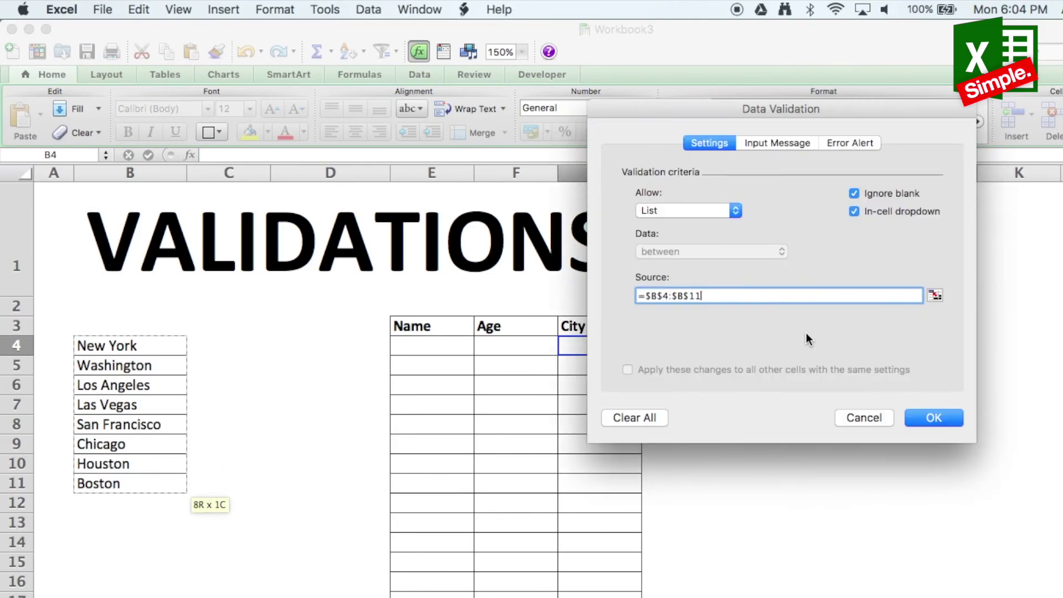
{"action": "left_click", "coordinate": [933, 418]}
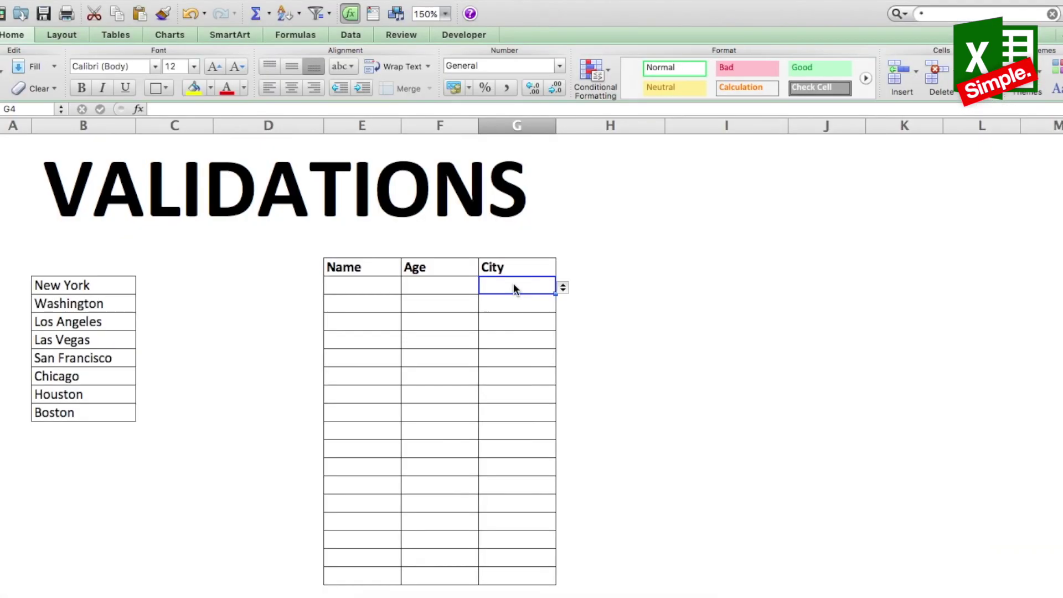
Step: Test the validation in G4 by viewing its dropdown choices and trying to enter the unlisted city glasgow
{"action": "left_click", "coordinate": [561, 290]}
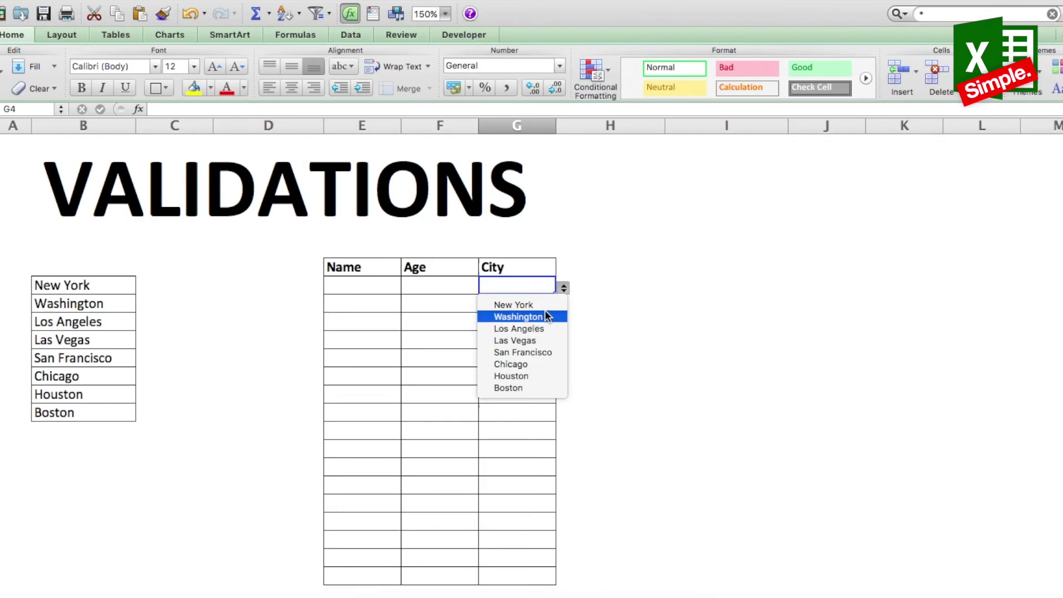
{"action": "left_click", "coordinate": [523, 281]}
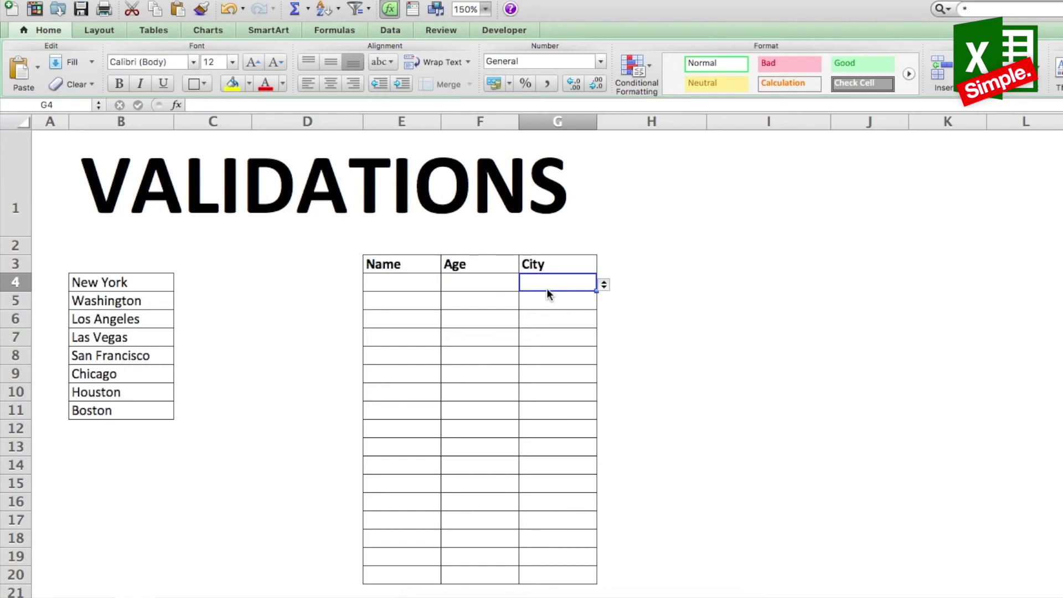
{"action": "type", "text": "glasgow"}
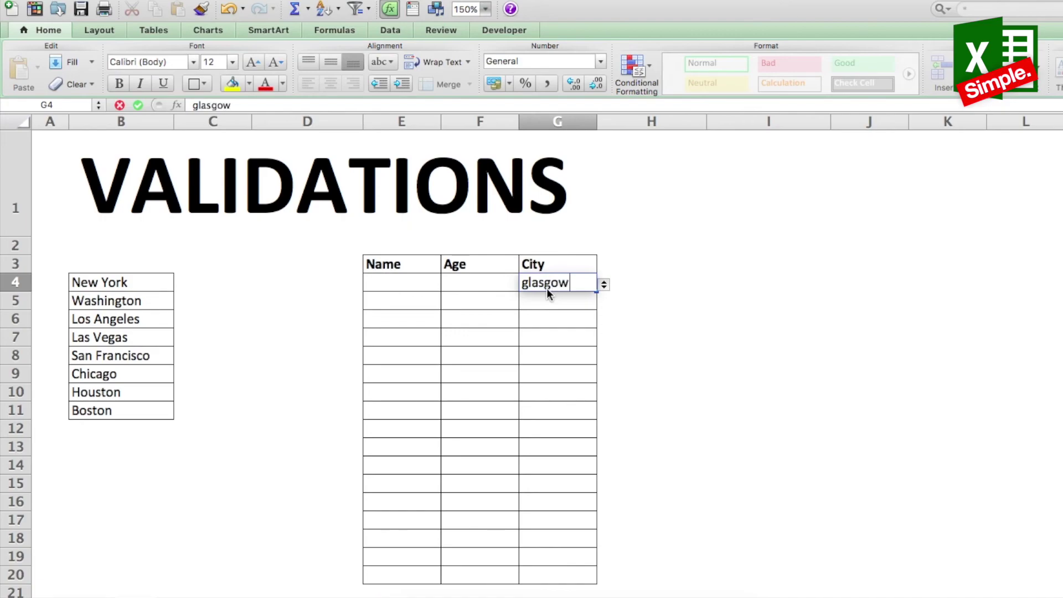
{"action": "key", "text": "Return"}
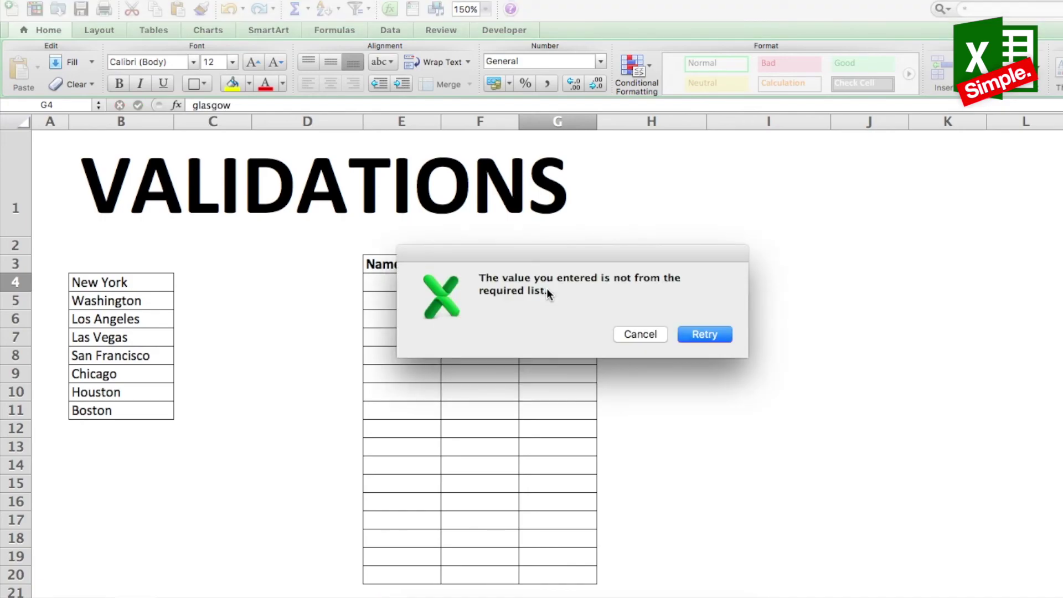
{"action": "left_click", "coordinate": [641, 334]}
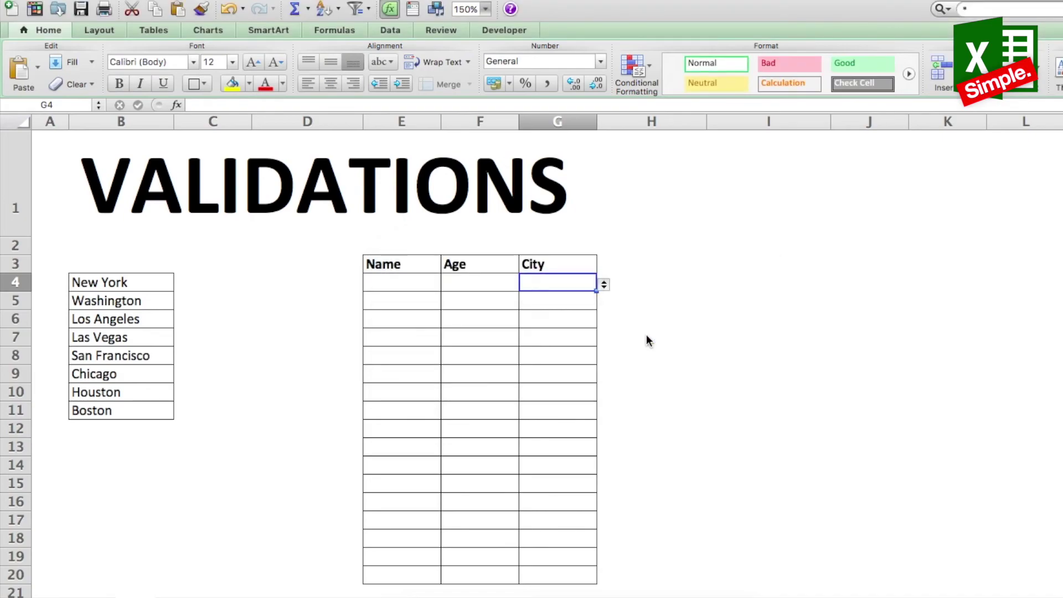
Step: Copy the validated cell G4 to the rest of the City column, down to G20
{"action": "key", "text": "super+c"}
{"action": "left_click_drag", "start_coordinate": [559, 280], "coordinate": [562, 578]}
{"action": "key", "text": "super+v"}
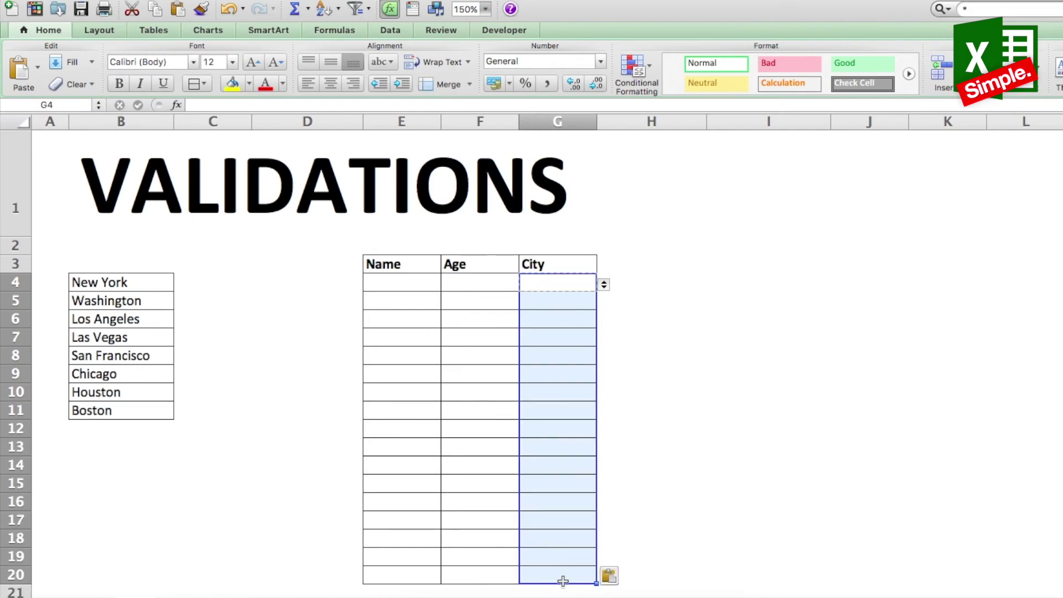
Step: Check the dropdown choices in City cells G19 and G5
{"action": "left_click", "coordinate": [564, 555]}
{"action": "left_click", "coordinate": [604, 560]}
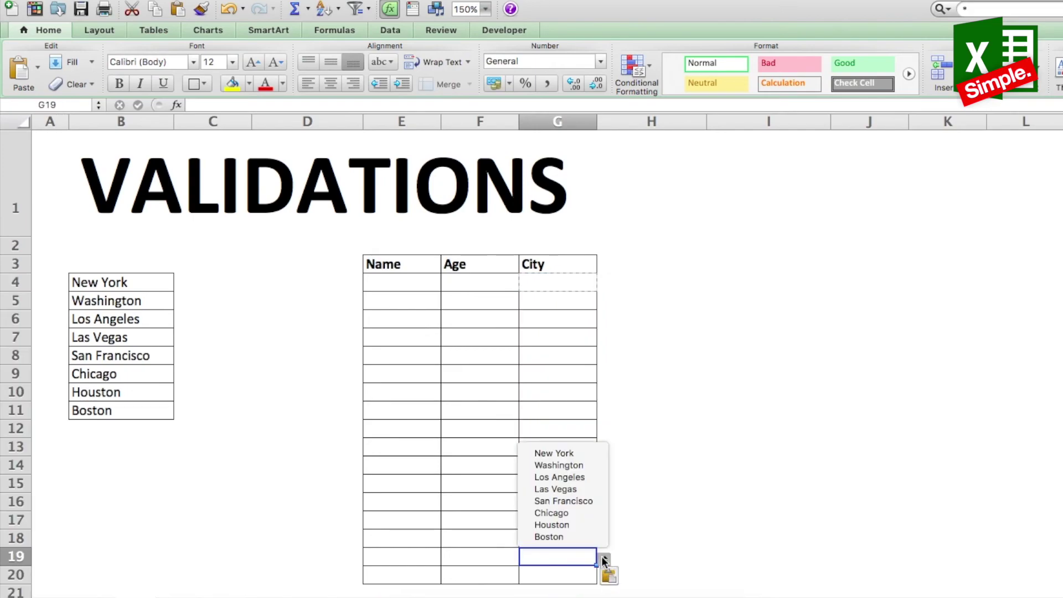
{"action": "left_click", "coordinate": [540, 362]}
{"action": "left_click", "coordinate": [569, 299]}
{"action": "left_click", "coordinate": [604, 303]}
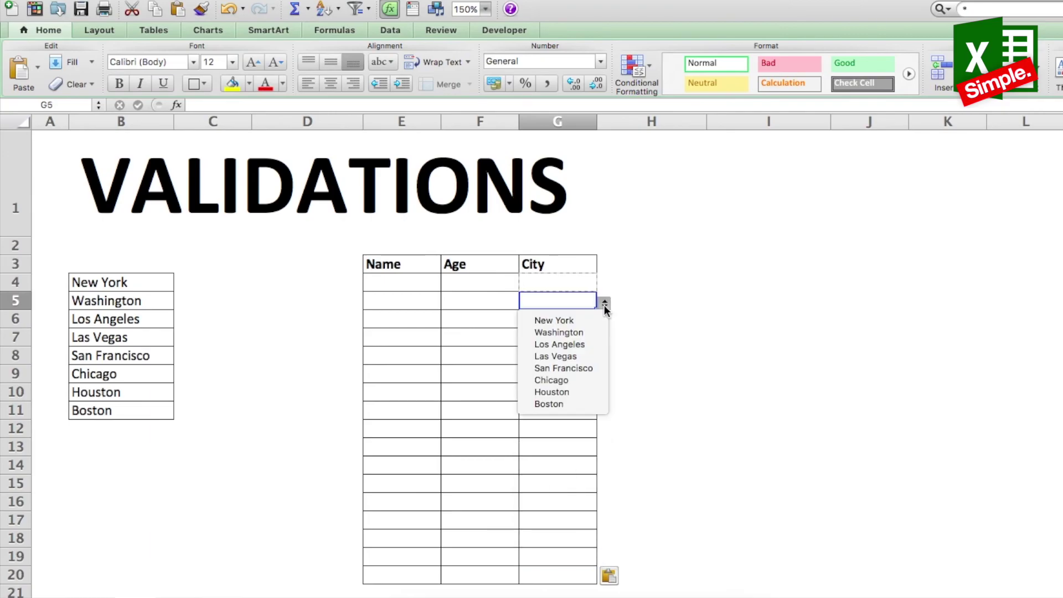
{"action": "left_click", "coordinate": [543, 293]}
{"action": "left_click", "coordinate": [553, 281]}
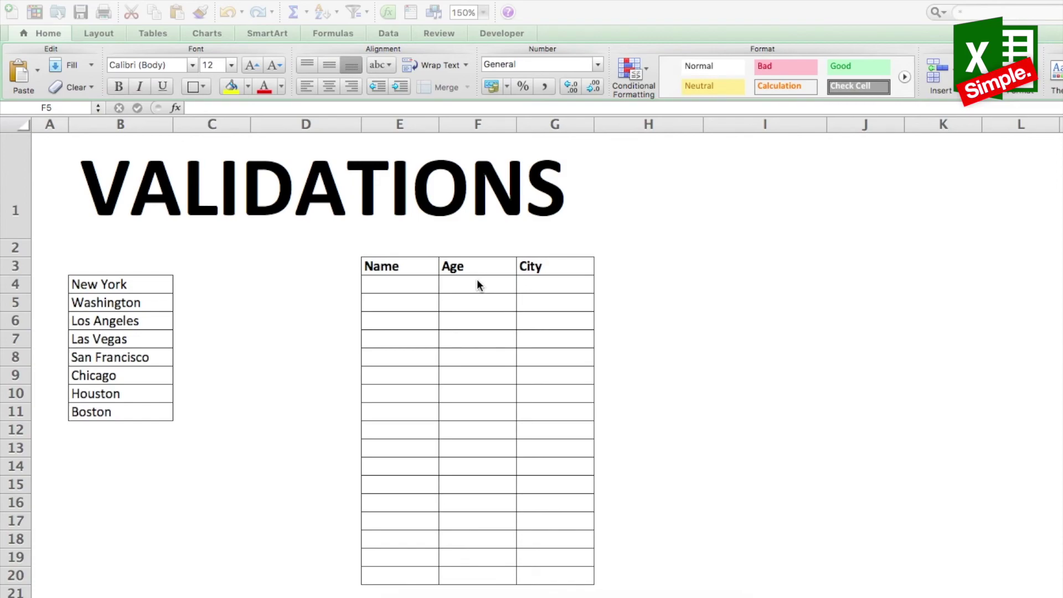
Step: Restrict the first Age cell, F4, to whole numbers between 18 and 40 with data validation
{"action": "left_click", "coordinate": [477, 281]}
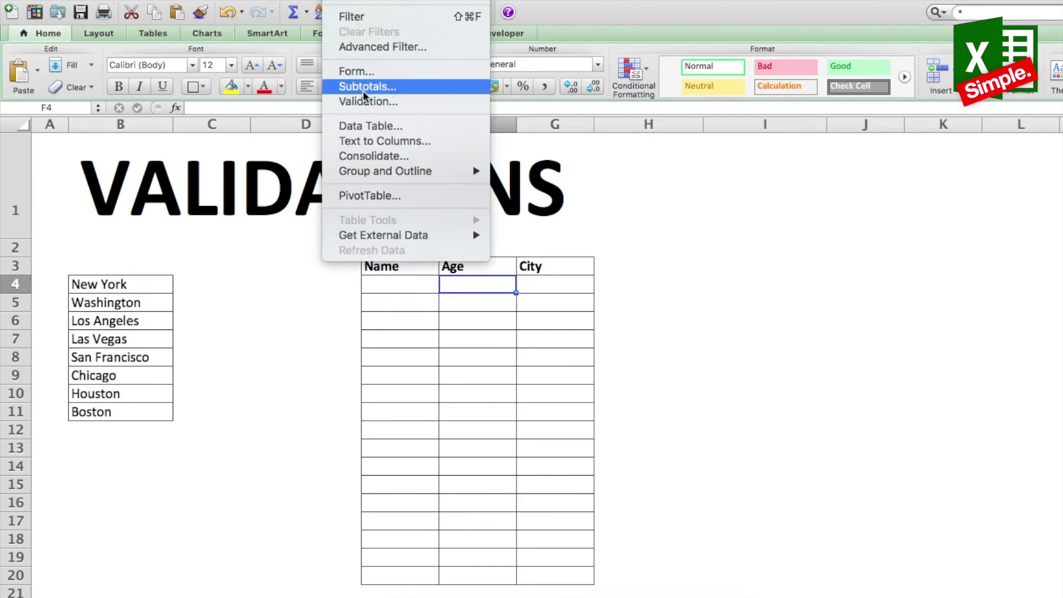
{"action": "left_click", "coordinate": [364, 103]}
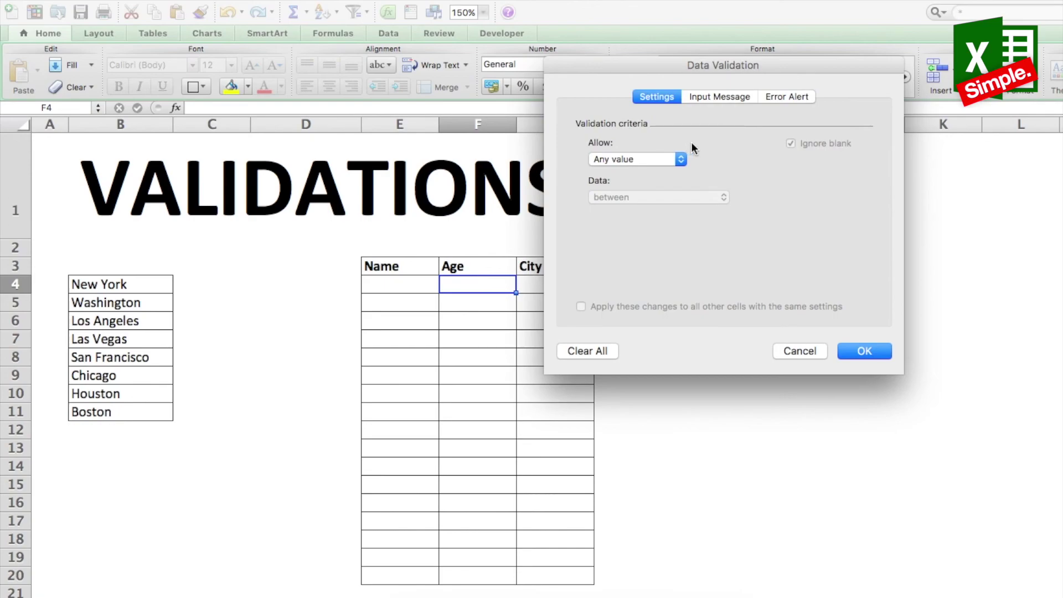
{"action": "left_click", "coordinate": [645, 158]}
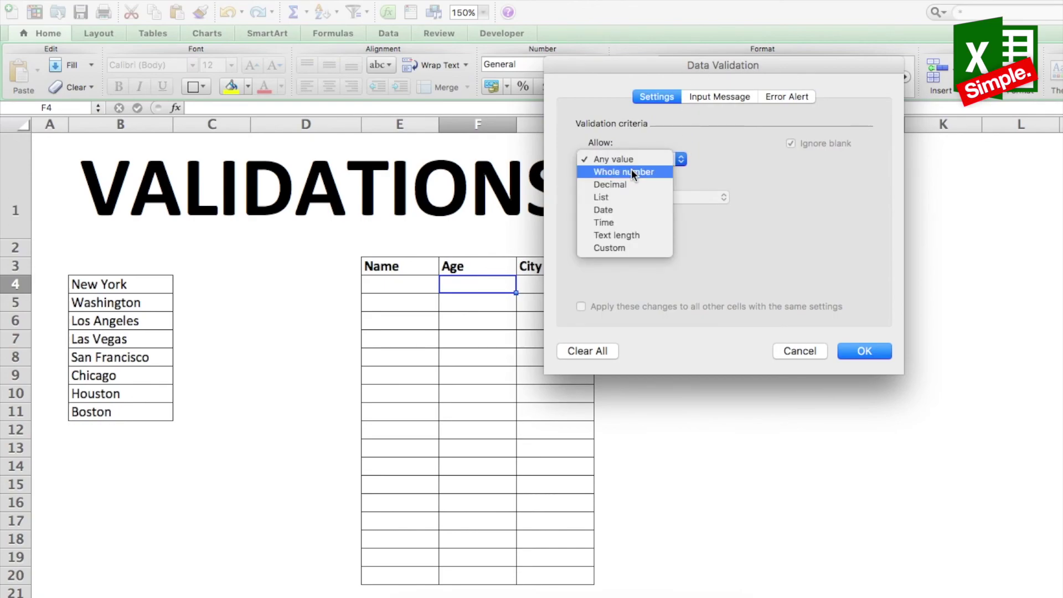
{"action": "left_click", "coordinate": [630, 168]}
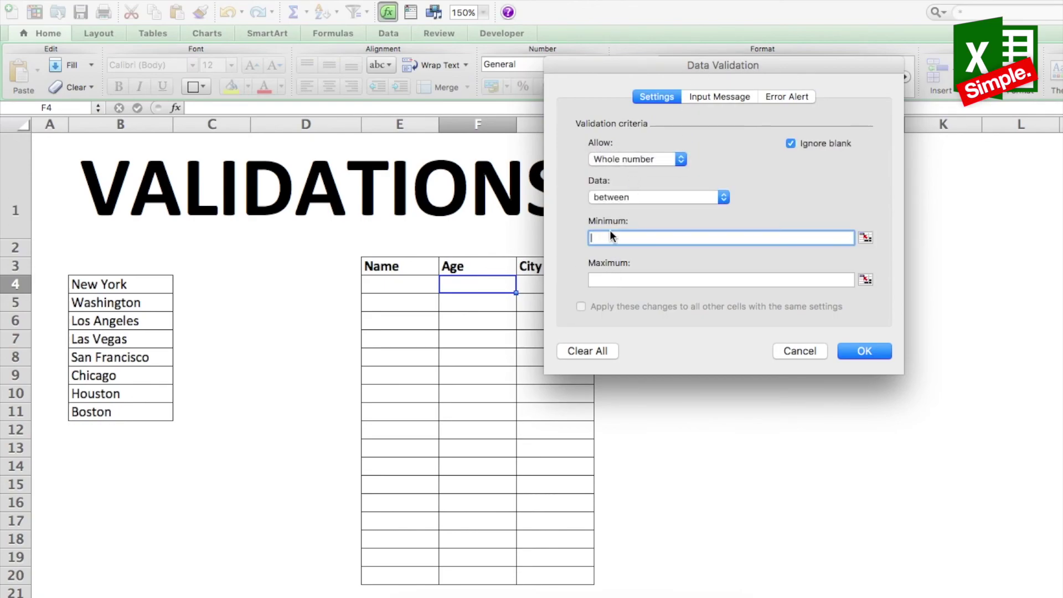
{"action": "type", "text": "18"}
{"action": "left_click", "coordinate": [622, 282]}
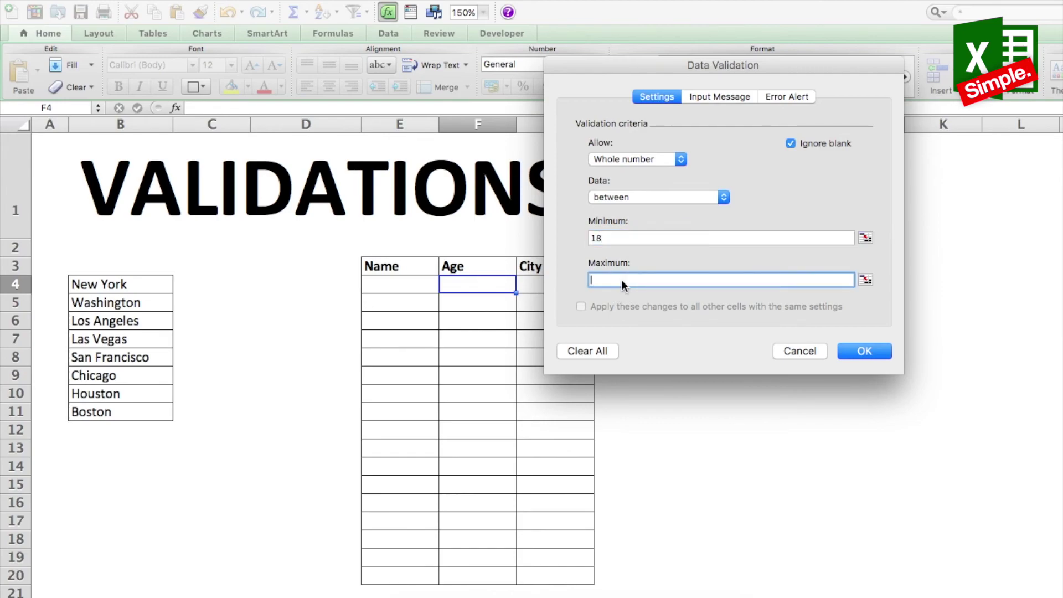
{"action": "type", "text": "40"}
{"action": "left_click", "coordinate": [863, 351]}
Step: Test the age validation by trying to enter 12 and 45 in F4
{"action": "left_click", "coordinate": [483, 306]}
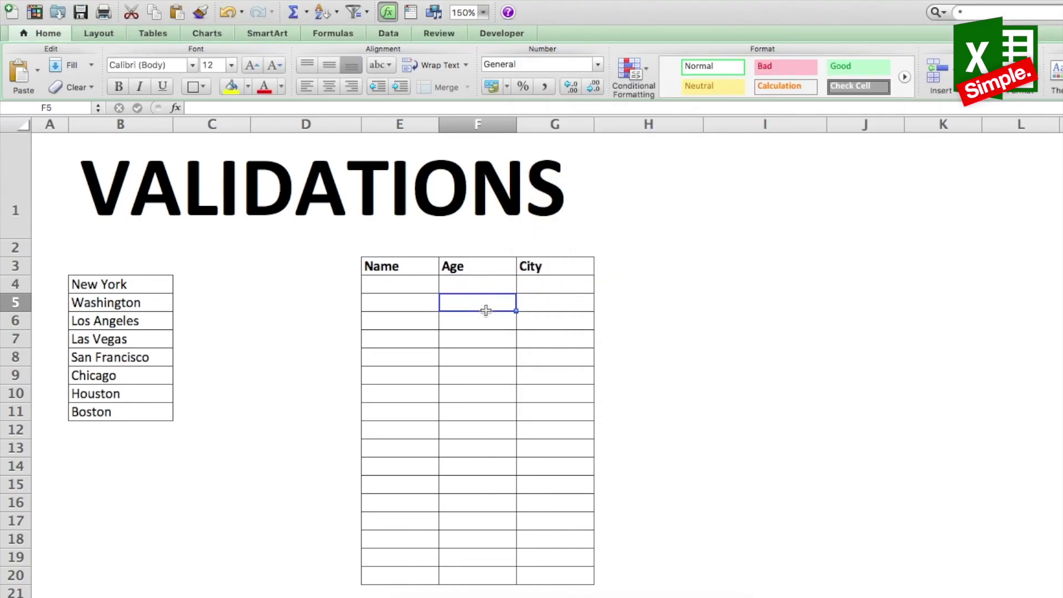
{"action": "left_click", "coordinate": [472, 289]}
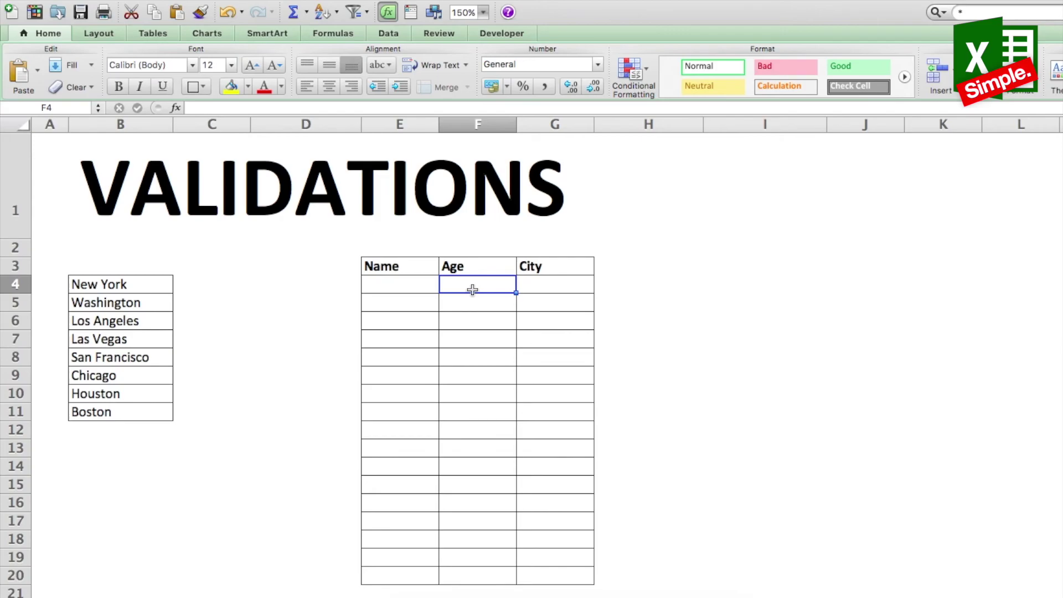
{"action": "type", "text": "12"}
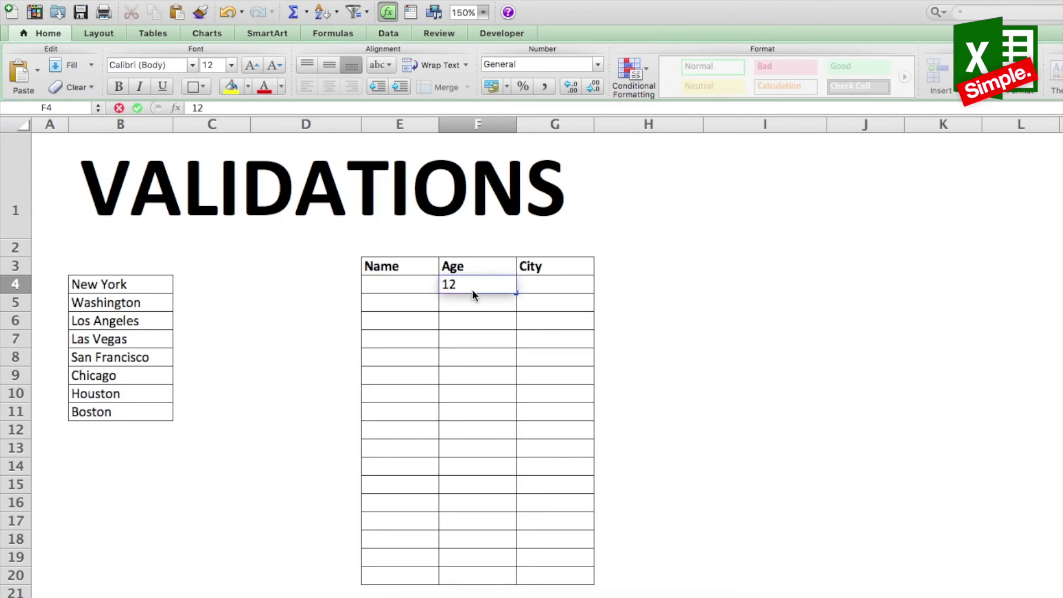
{"action": "key", "text": "Return"}
{"action": "left_click", "coordinate": [677, 336]}
{"action": "key", "text": "BackSpace"}
{"action": "type", "text": "45"}
{"action": "key", "text": "Return"}
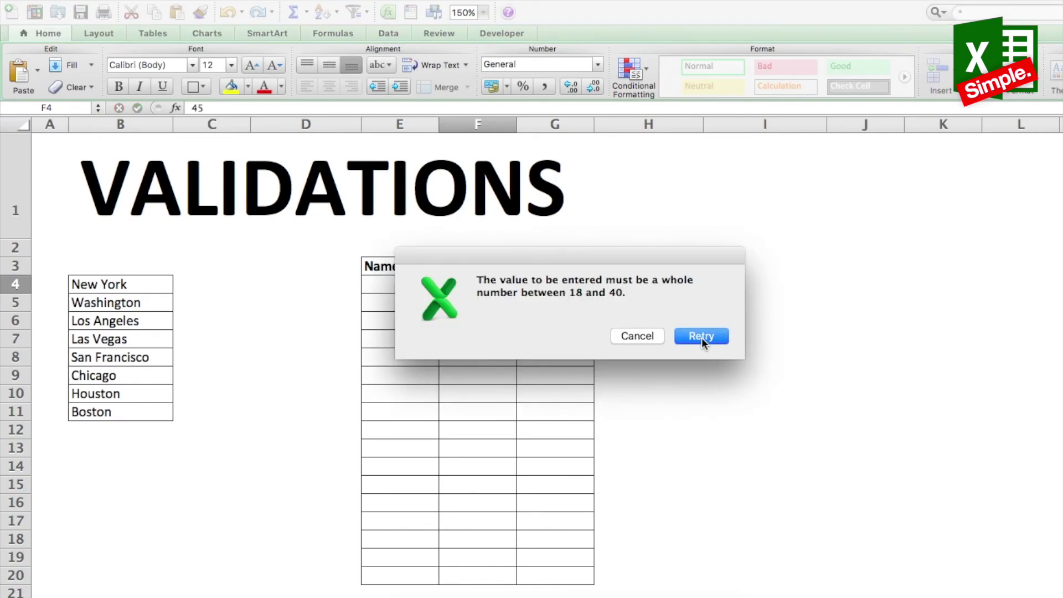
{"action": "left_click", "coordinate": [702, 337]}
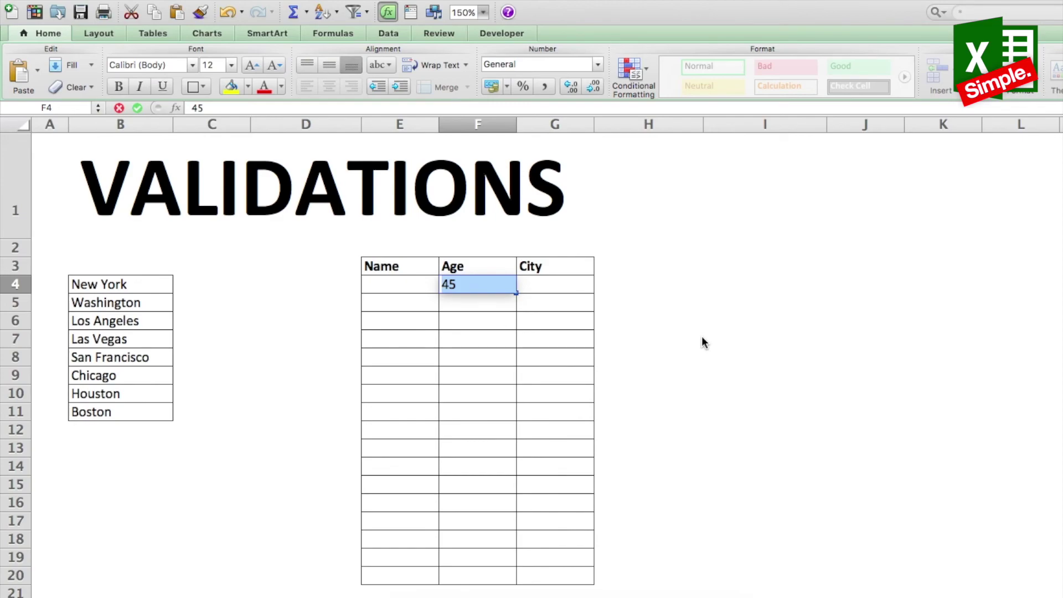
{"action": "key", "text": "Escape"}
Step: Enter the age 38 in F4 as a test and clear the cell again
{"action": "type", "text": "38"}
{"action": "key", "text": "Return"}
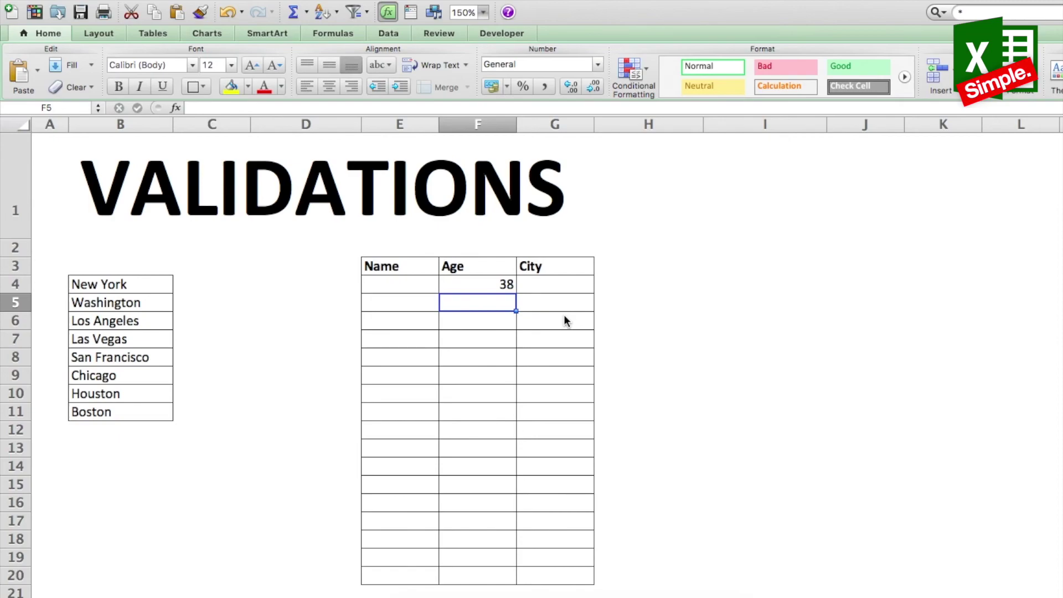
{"action": "key", "text": "Up"}
{"action": "key", "text": "BackSpace"}
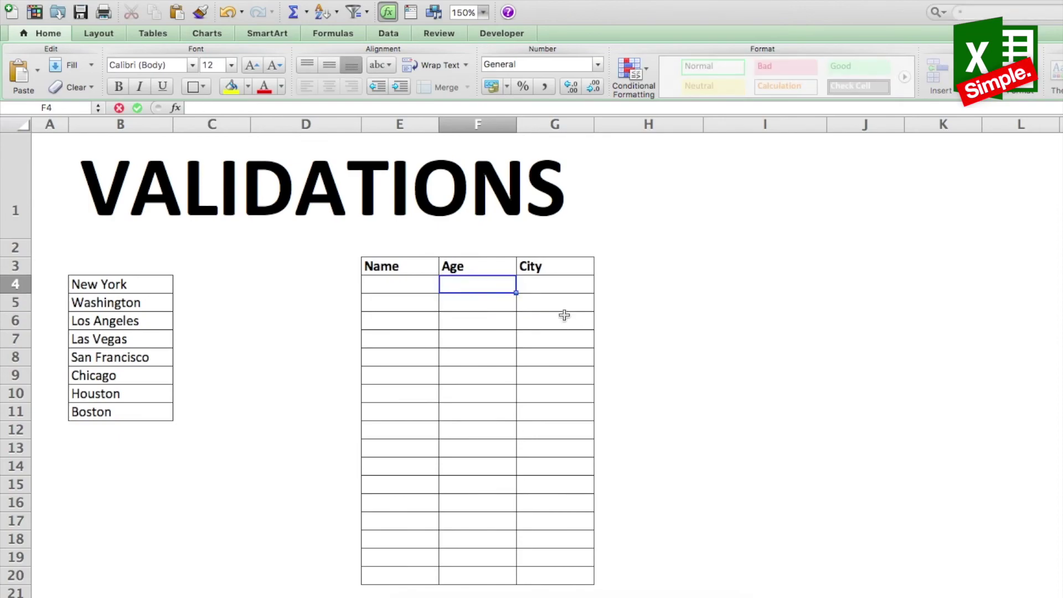
{"action": "key", "text": "Return"}
Step: Copy the validated cell F4 down the rest of the Age column to F20
{"action": "key", "text": "Up"}
{"action": "key", "text": "super+c"}
{"action": "left_click_drag", "start_coordinate": [498, 297], "coordinate": [490, 580]}
{"action": "key", "text": "super+v"}
{"action": "left_click", "coordinate": [483, 424]}
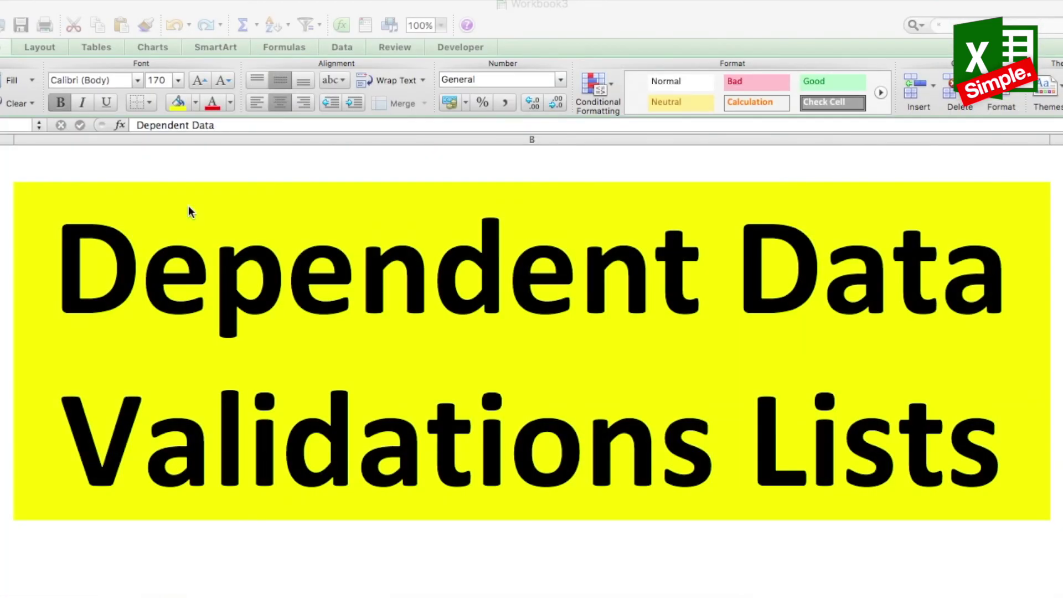
Step: Examine the country headers and USA city list in the database, and the form's Prefered Country and Prefered City fields
{"action": "left_click", "coordinate": [531, 349]}
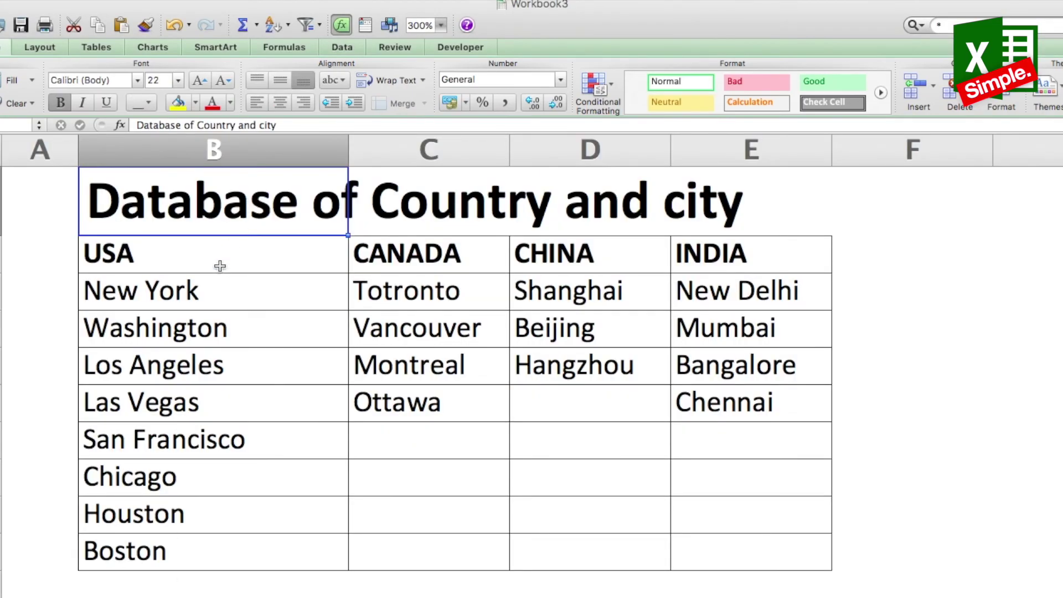
{"action": "left_click_drag", "start_coordinate": [220, 264], "coordinate": [683, 260]}
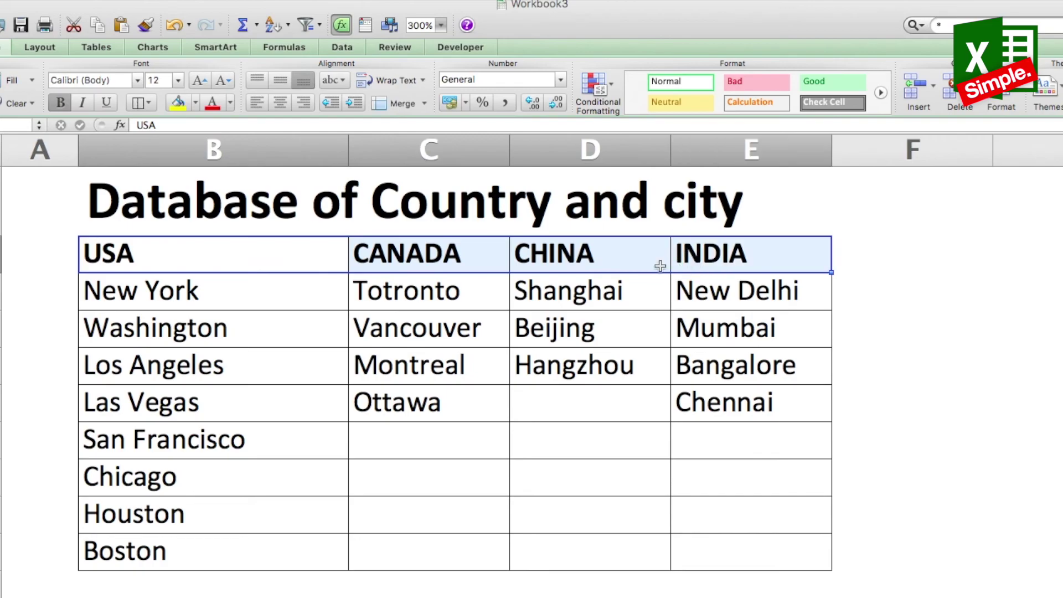
{"action": "left_click", "coordinate": [212, 245]}
{"action": "left_click_drag", "start_coordinate": [233, 275], "coordinate": [216, 545]}
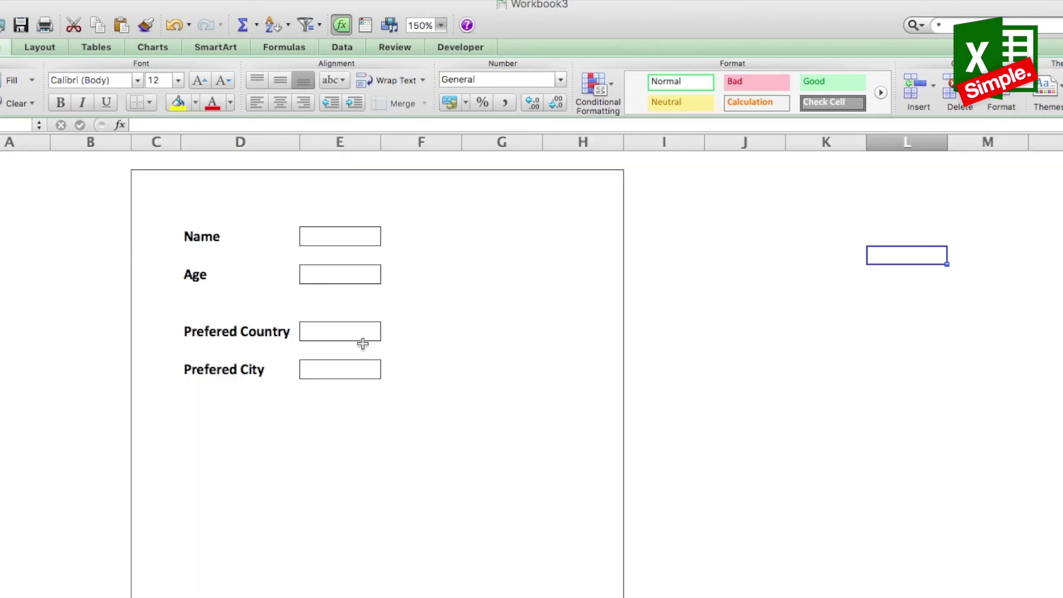
{"action": "left_click", "coordinate": [330, 230]}
{"action": "left_click", "coordinate": [308, 332]}
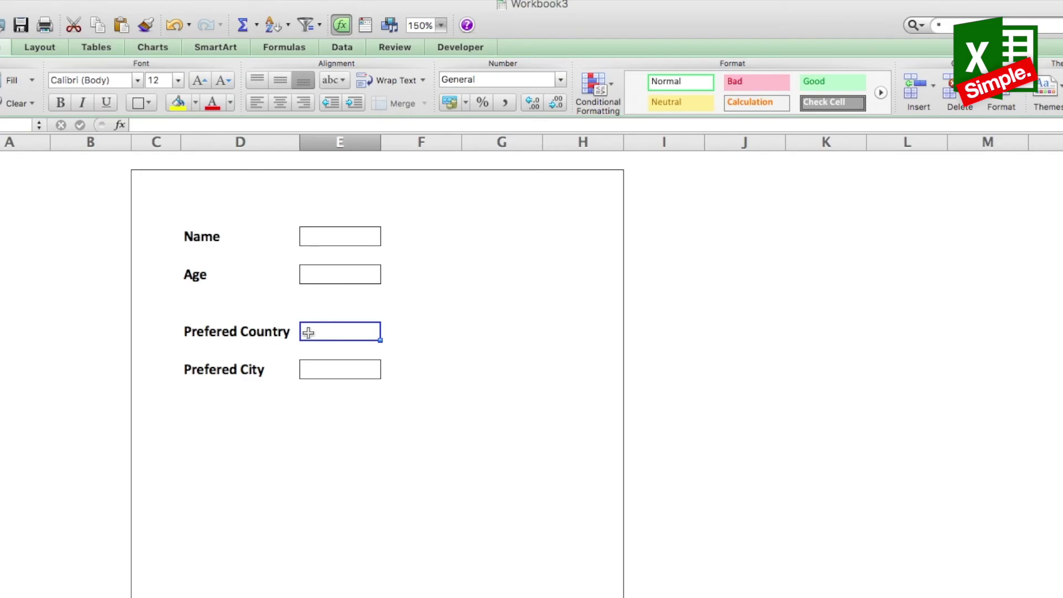
{"action": "left_click", "coordinate": [318, 369]}
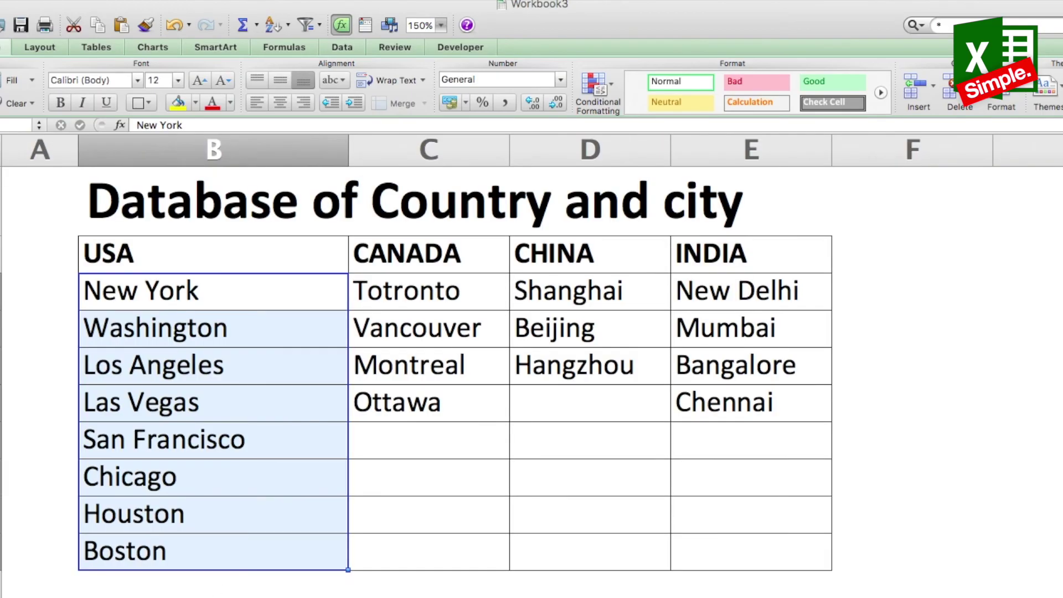
{"action": "left_click", "coordinate": [238, 256]}
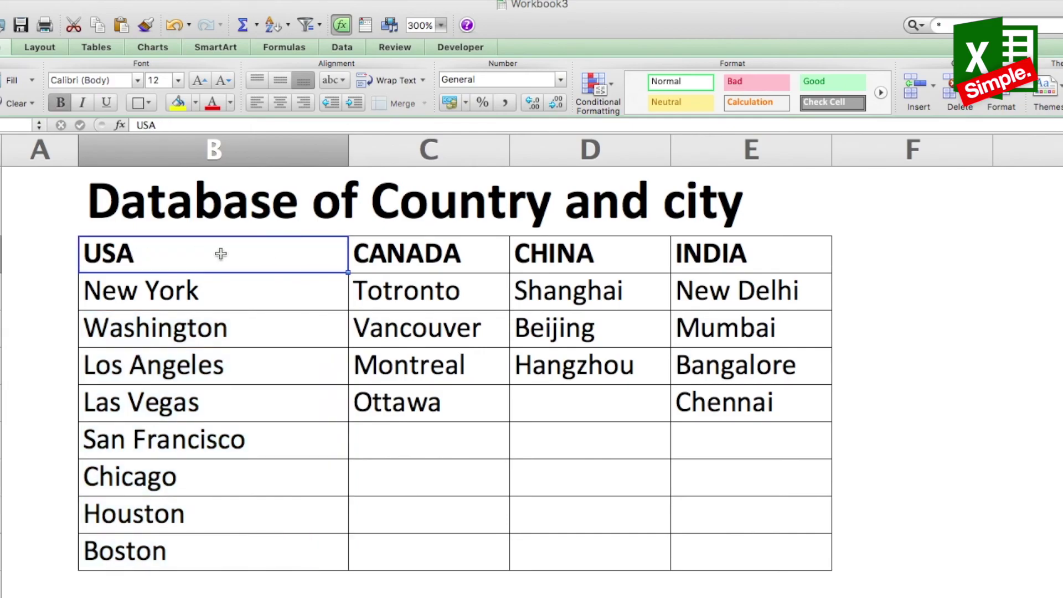
{"action": "left_click_drag", "start_coordinate": [214, 280], "coordinate": [196, 545]}
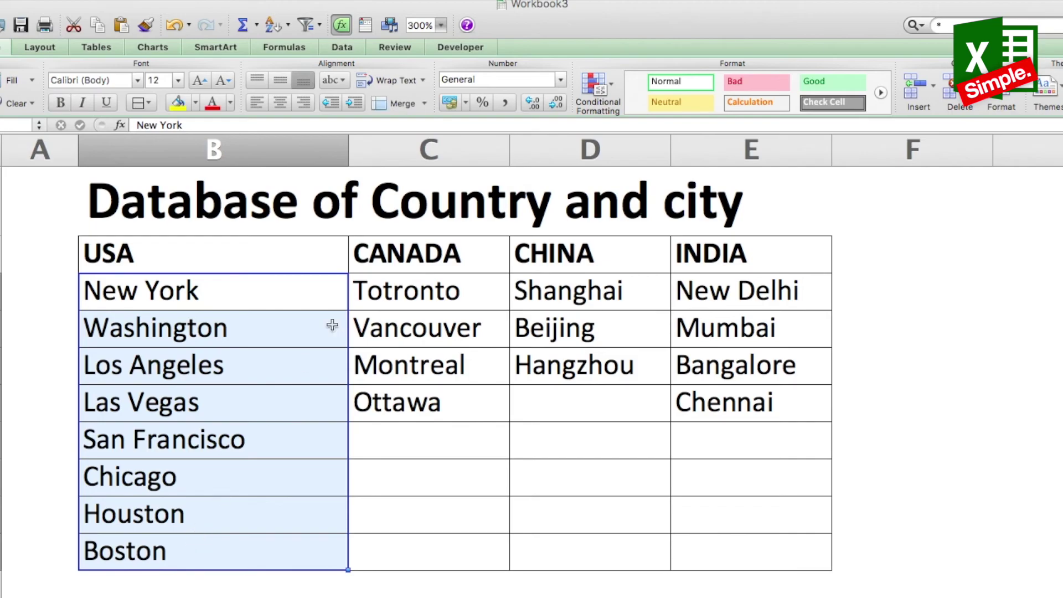
{"action": "left_click", "coordinate": [389, 252]}
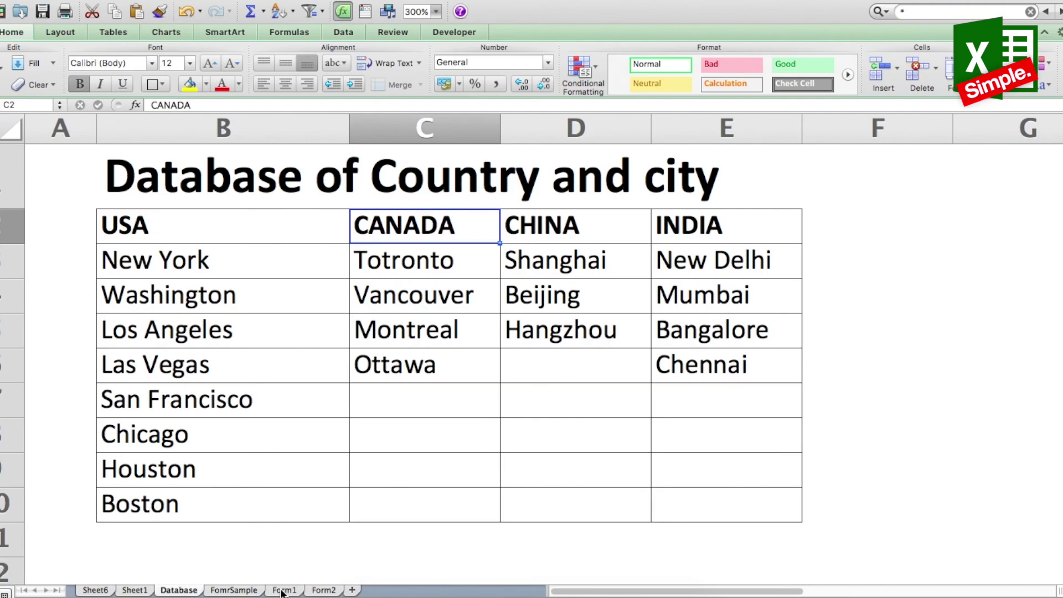
Step: Restrict the Prefered Country cell E13 on Form1 to a list sourced from the country headers, =Database!$B$2:$E$2
{"action": "left_click", "coordinate": [281, 588]}
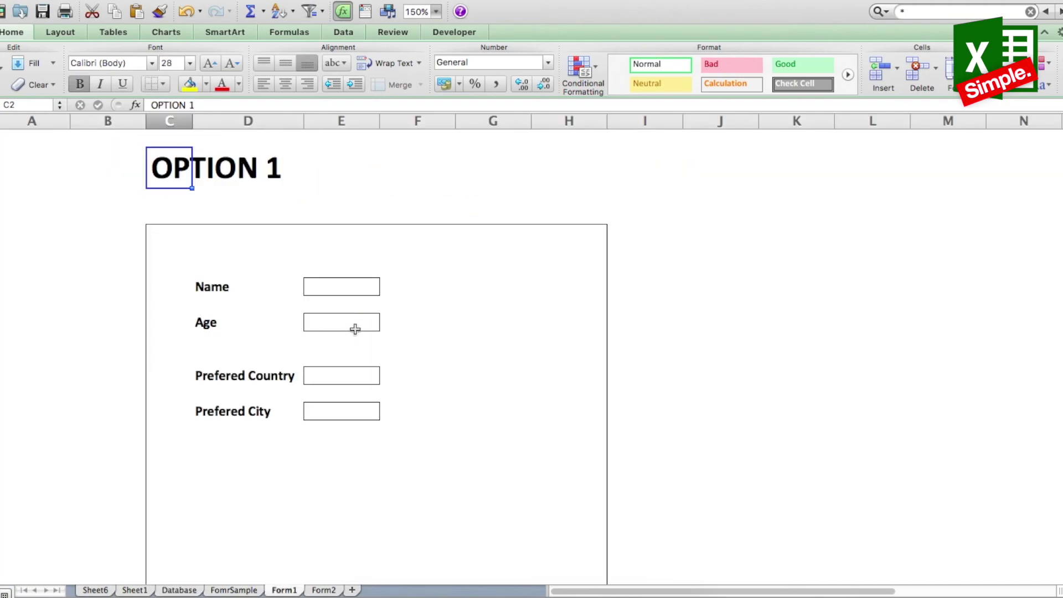
{"action": "left_click", "coordinate": [321, 381]}
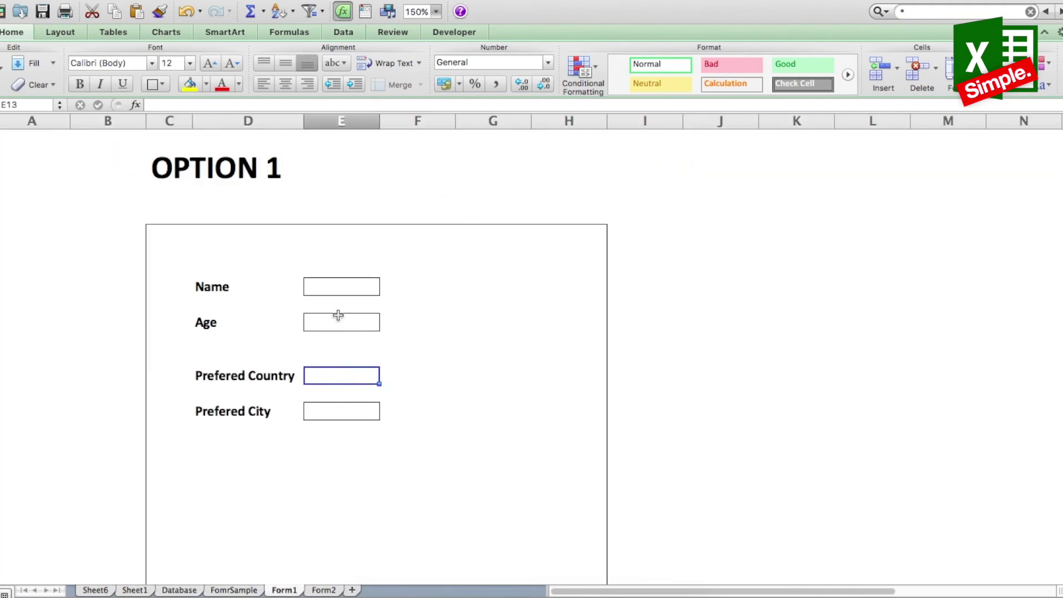
{"action": "left_click", "coordinate": [299, 0]}
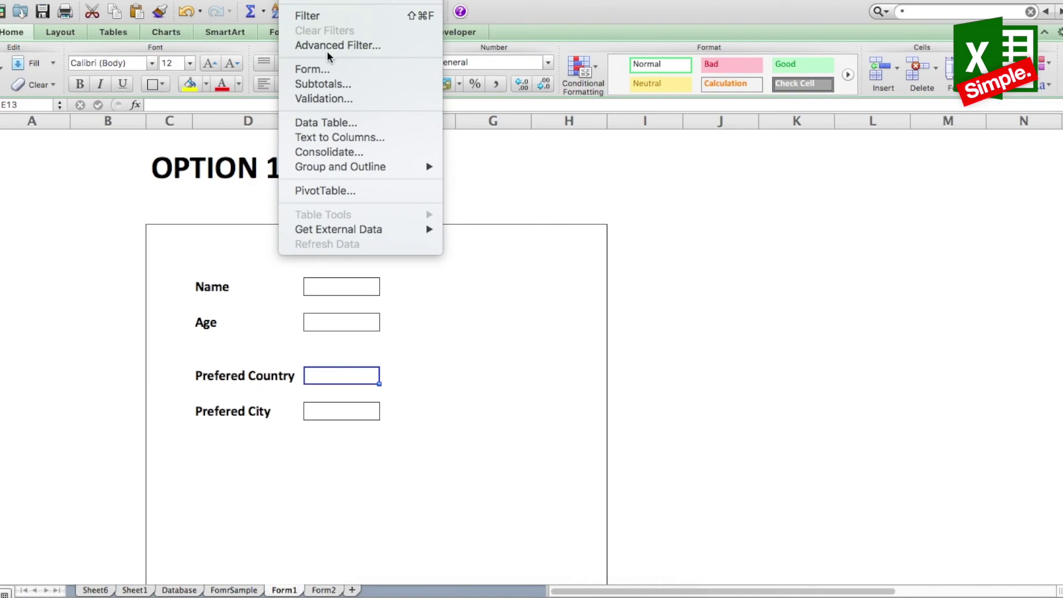
{"action": "left_click", "coordinate": [332, 98]}
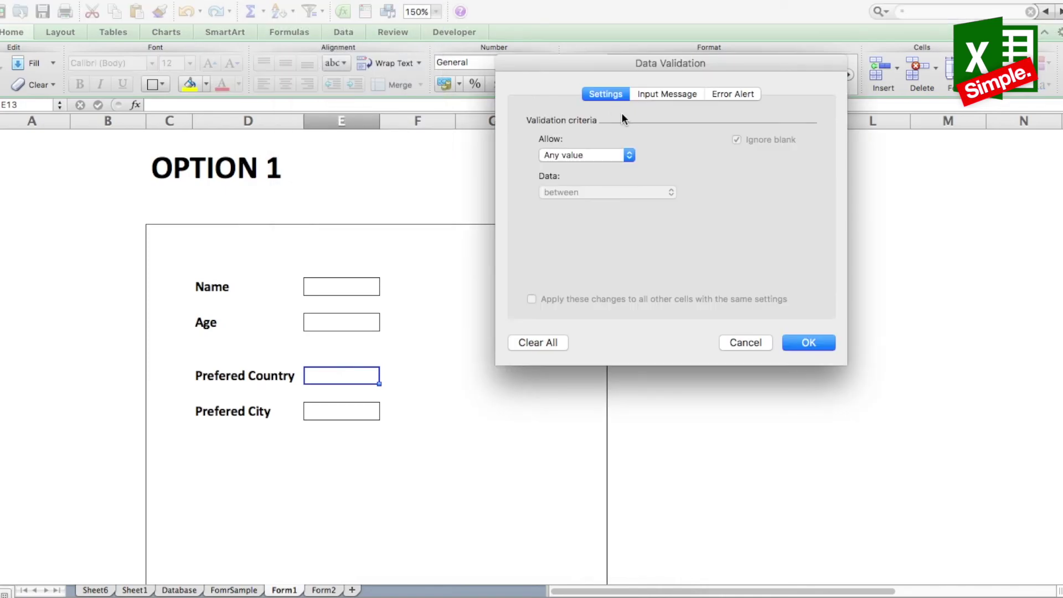
{"action": "left_click", "coordinate": [606, 155]}
{"action": "left_click", "coordinate": [563, 194]}
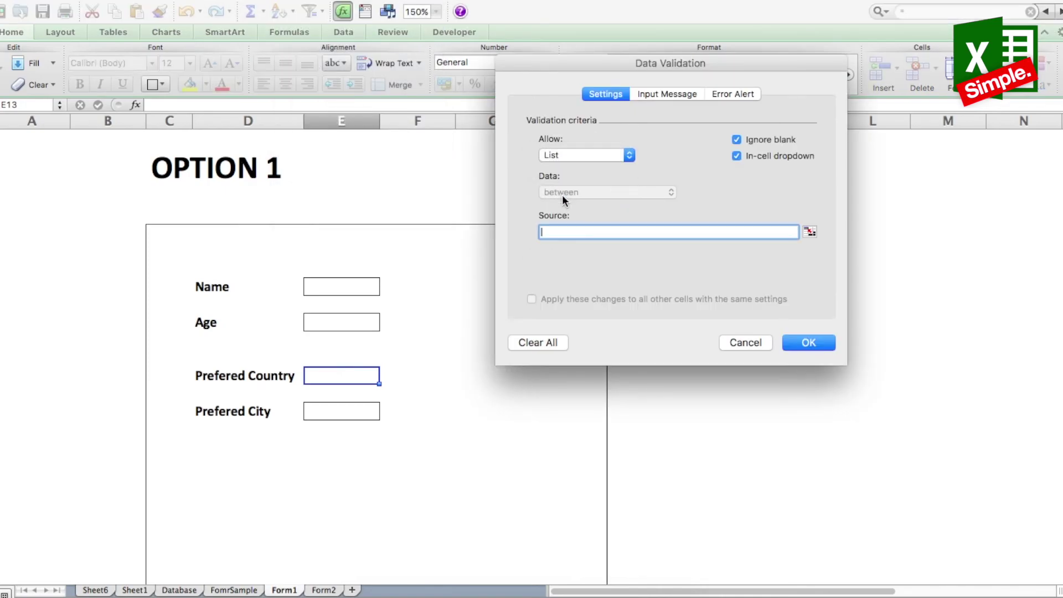
{"action": "left_click", "coordinate": [562, 231]}
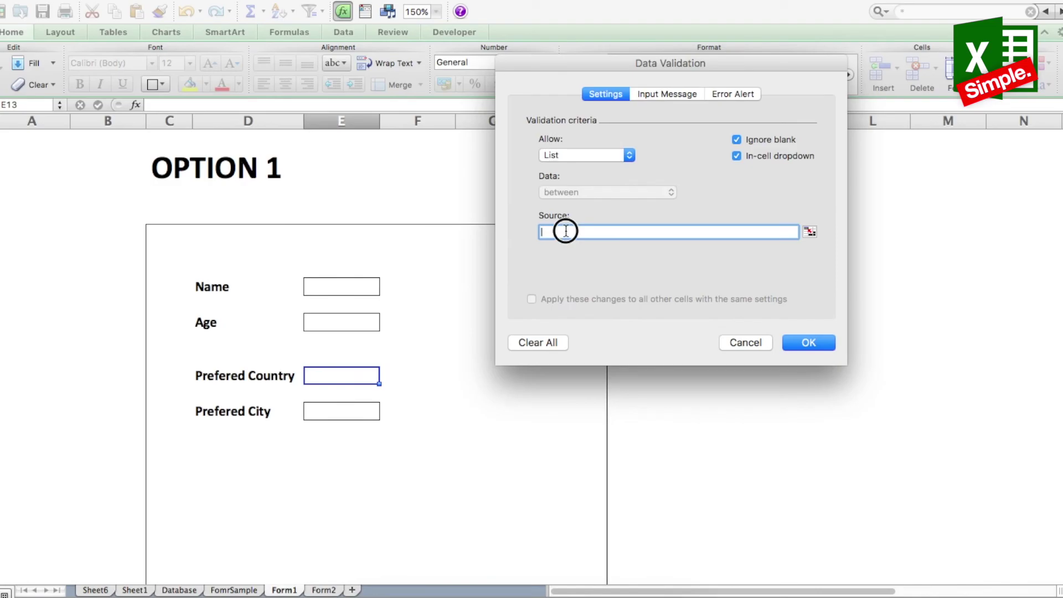
{"action": "left_click", "coordinate": [193, 590]}
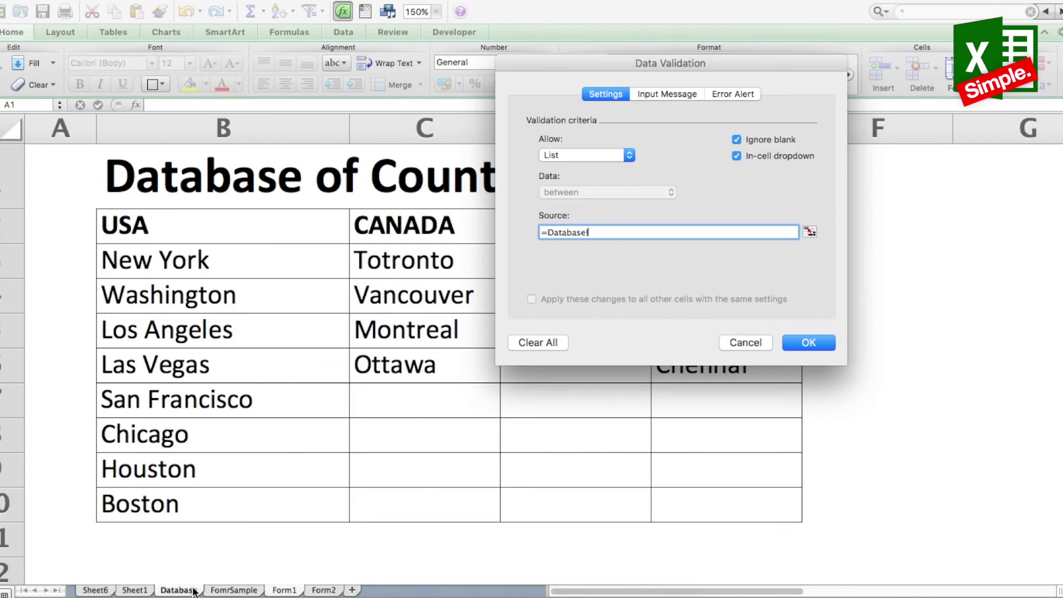
{"action": "left_click", "coordinate": [275, 230]}
{"action": "left_click_drag", "start_coordinate": [274, 229], "coordinate": [706, 216]}
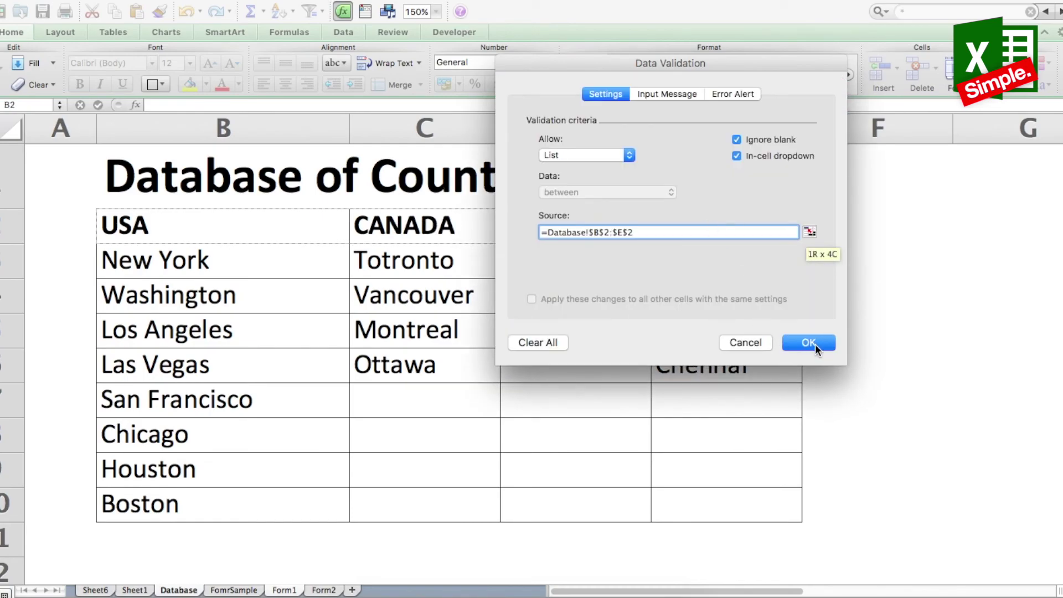
{"action": "left_click", "coordinate": [808, 343]}
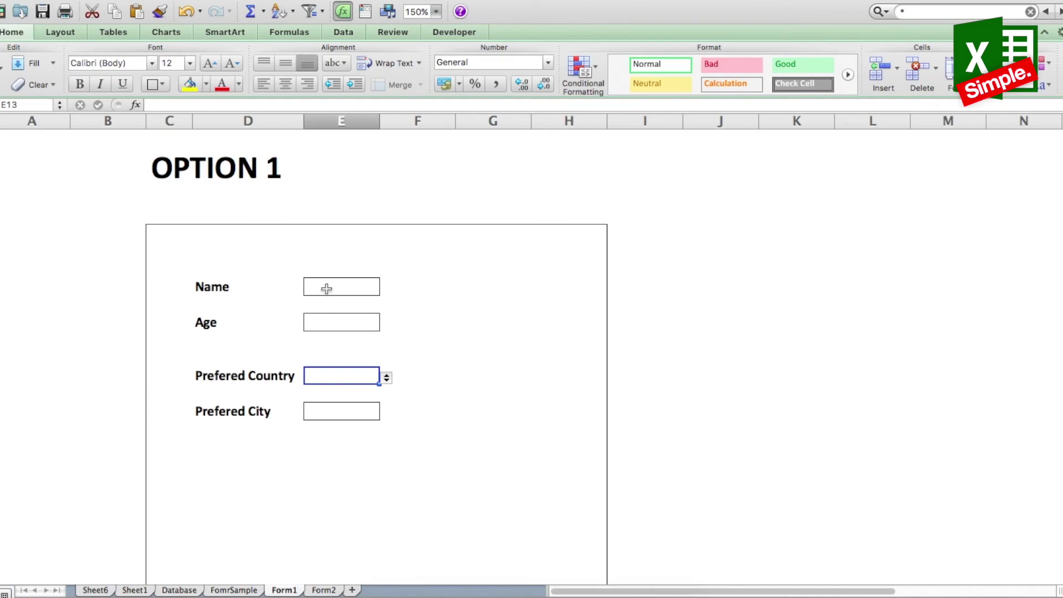
Step: Check the choices offered in the Prefered Country cell and select CHINA
{"action": "left_click", "coordinate": [387, 380]}
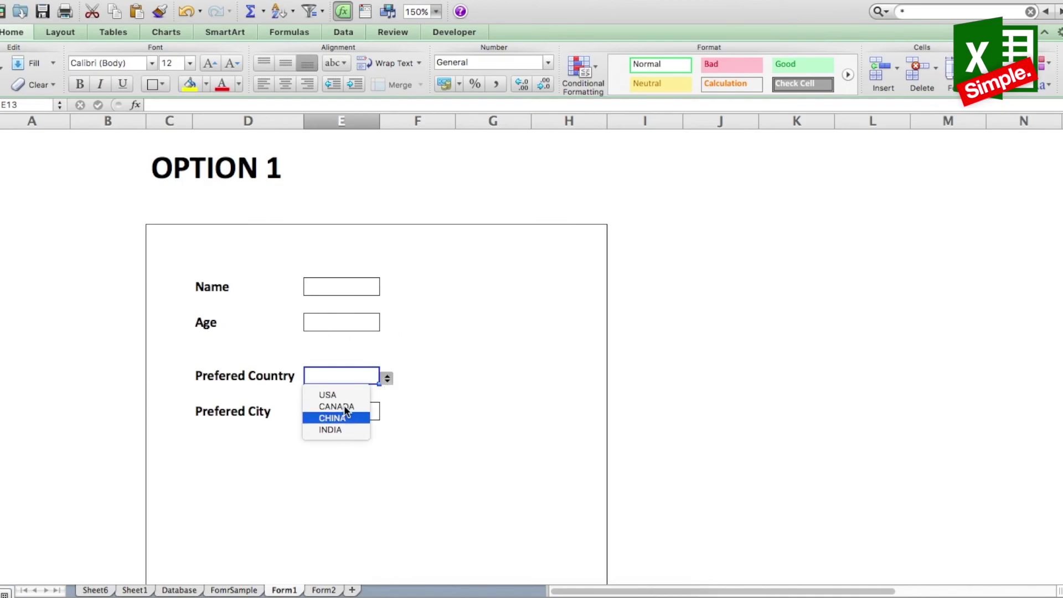
{"action": "key", "text": "Escape"}
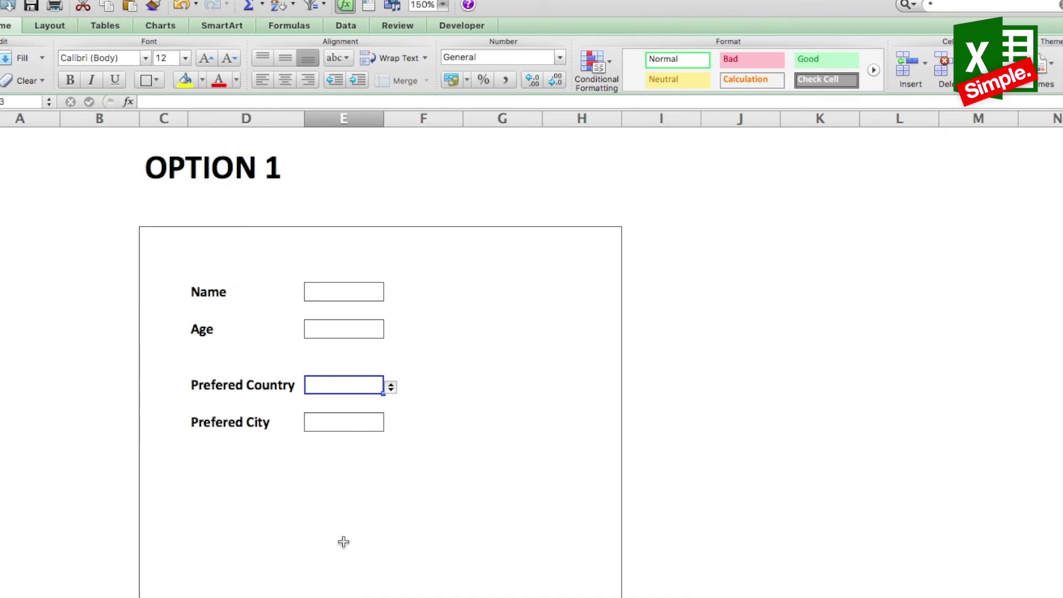
{"action": "left_click", "coordinate": [390, 388]}
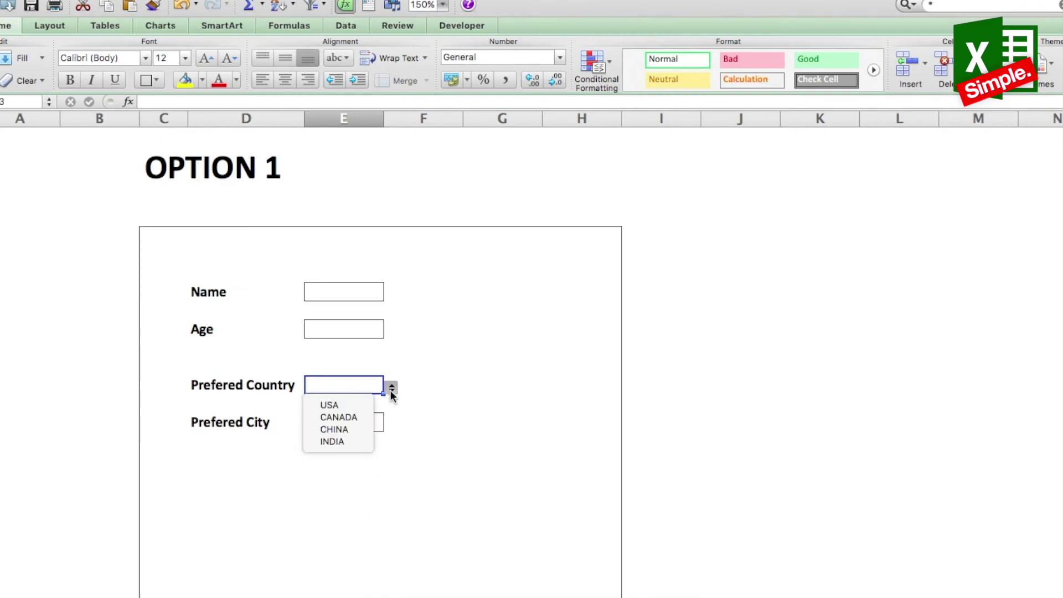
{"action": "left_click", "coordinate": [347, 429]}
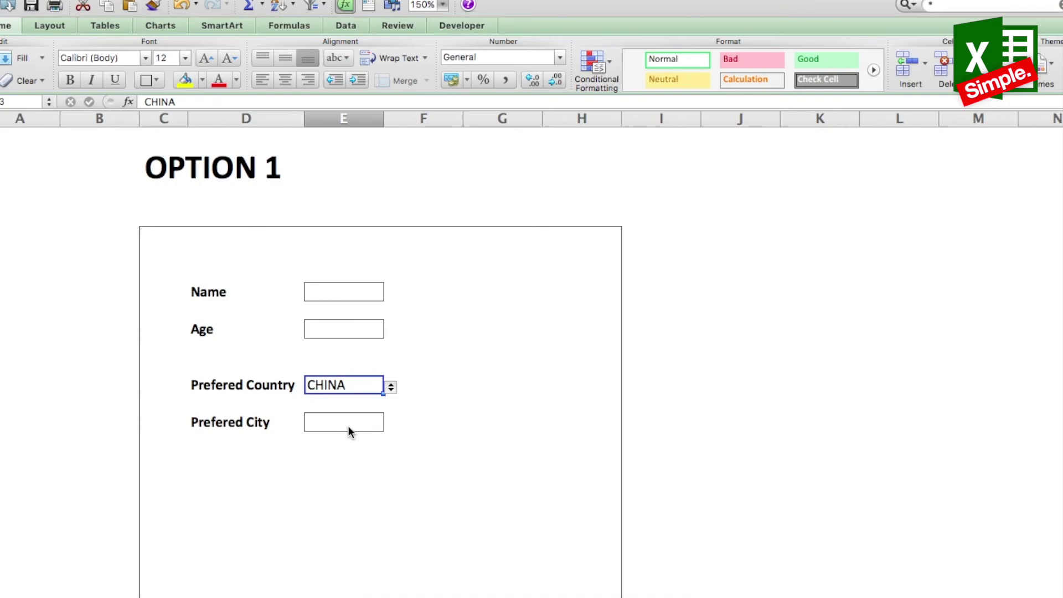
{"action": "left_click", "coordinate": [332, 427]}
{"action": "left_click", "coordinate": [373, 391]}
Step: Link helper cell L5 on Form1 to the Prefered Country cell with the formula =E13
{"action": "left_click_drag", "start_coordinate": [878, 161], "coordinate": [884, 183]}
{"action": "left_click", "coordinate": [885, 229]}
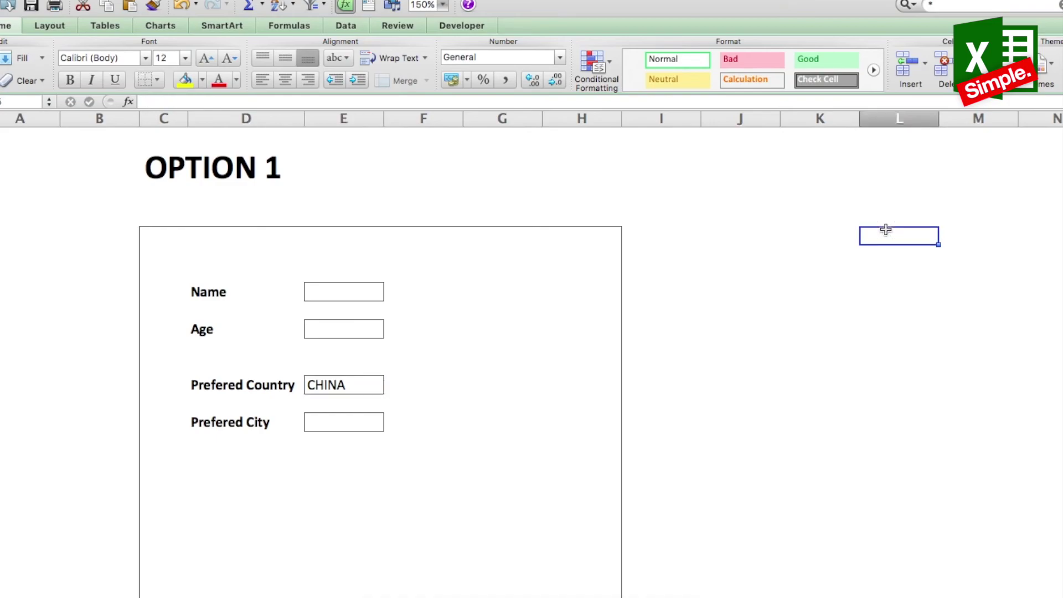
{"action": "type", "text": "="}
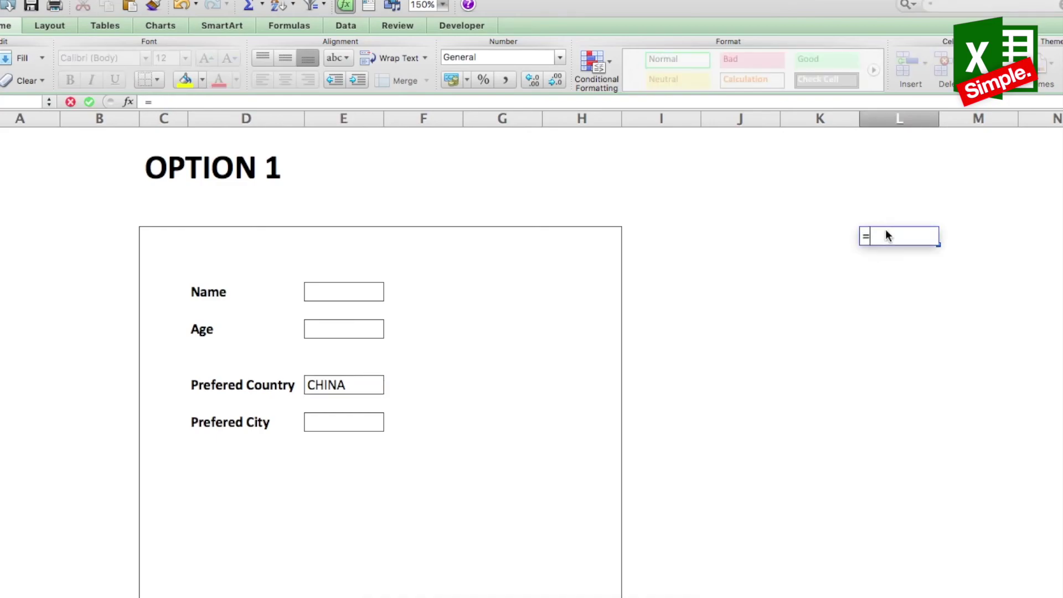
{"action": "left_click", "coordinate": [357, 390]}
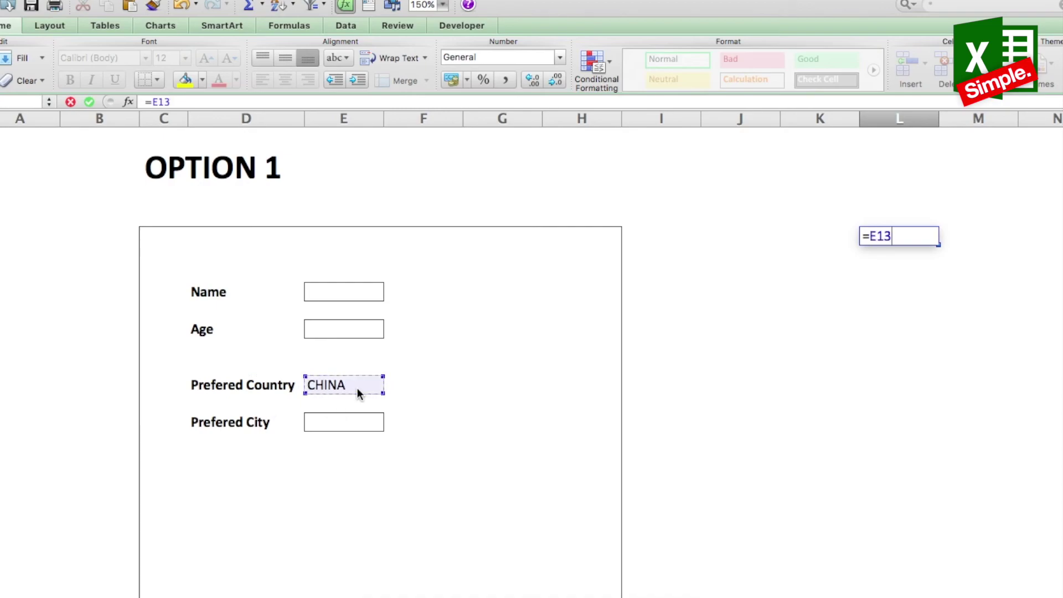
{"action": "key", "text": "Return"}
{"action": "key", "text": "Up"}
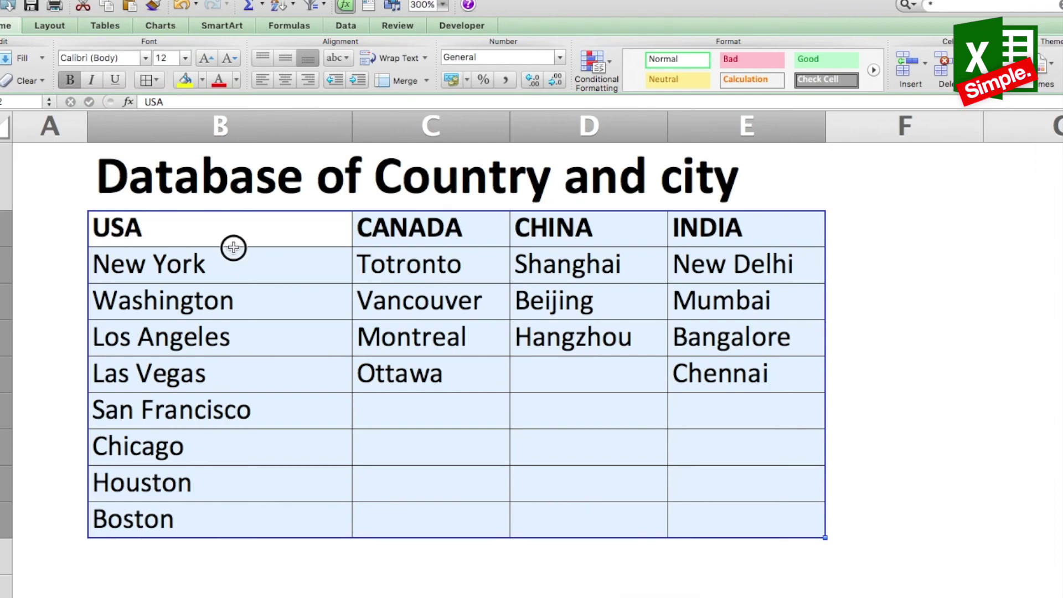
Step: Count the rows in the longest city list of the database, the USA cities from New York downward
{"action": "left_click", "coordinate": [209, 269]}
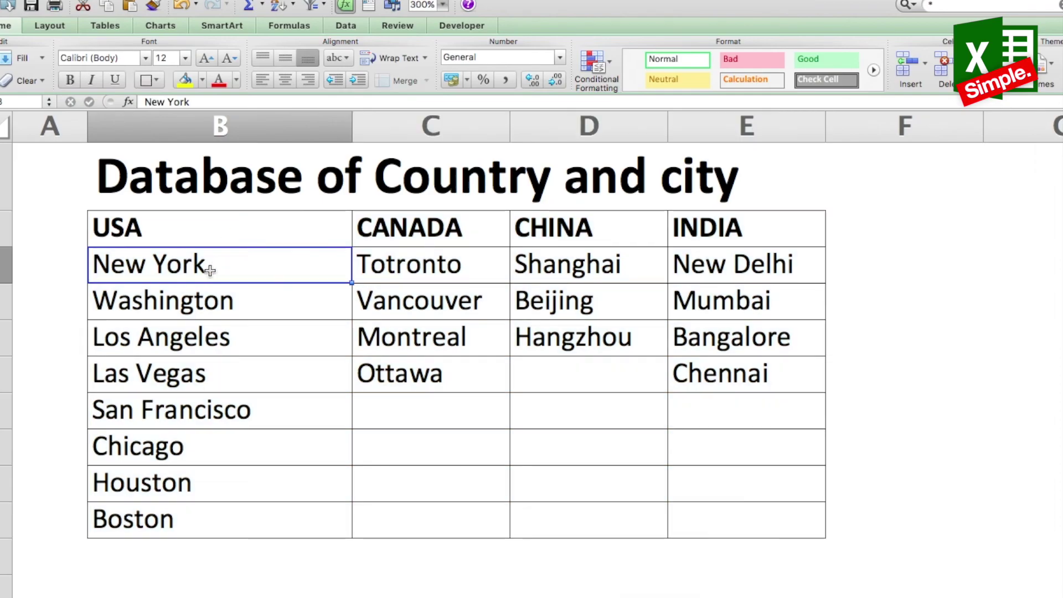
{"action": "key", "text": "shift+Down"}
{"action": "key", "text": "shift+Down"}
{"action": "key", "text": "shift+Down"}
{"action": "key", "text": "shift+Down"}
{"action": "key", "text": "shift+Down"}
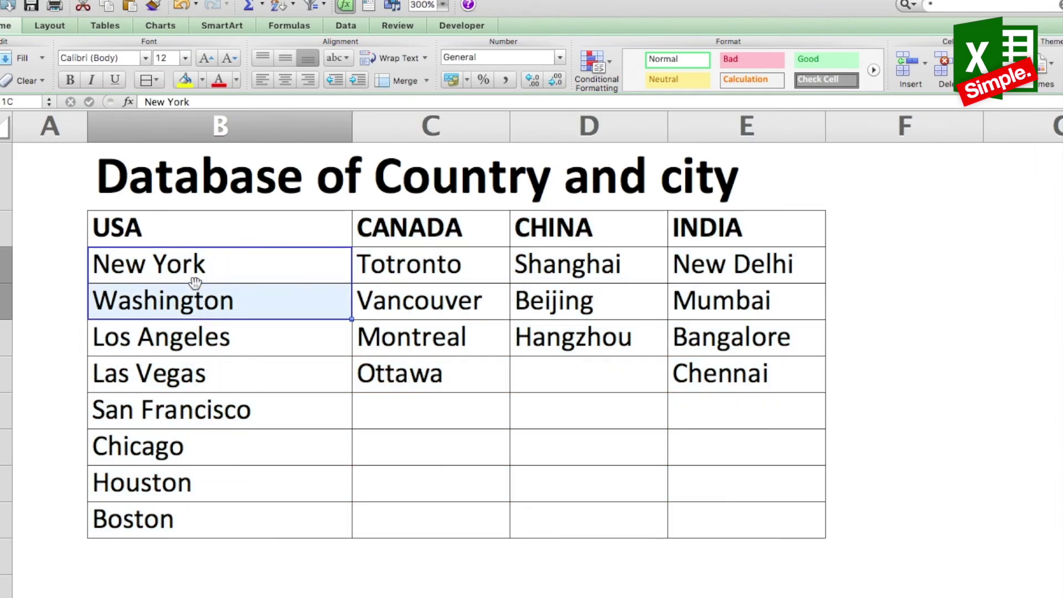
{"action": "key", "text": "shift+Down"}
{"action": "key", "text": "shift+Down"}
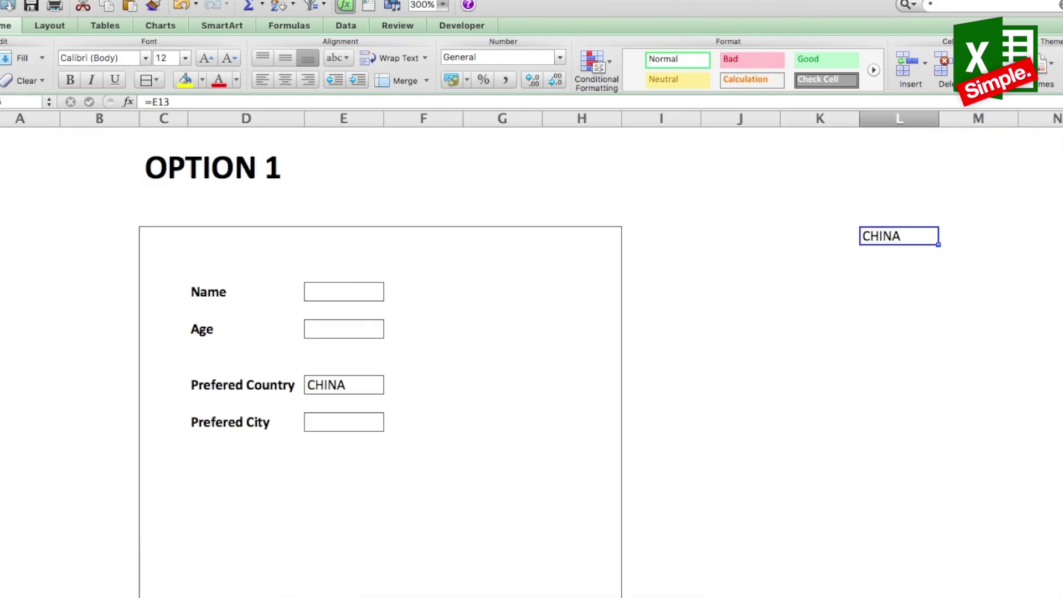
Step: Repeat the chosen country in L6:L11 on Form1 with formulas that each reference the cell above, starting with =L5
{"action": "left_click", "coordinate": [893, 256]}
{"action": "type", "text": "="}
{"action": "key", "text": "Up"}
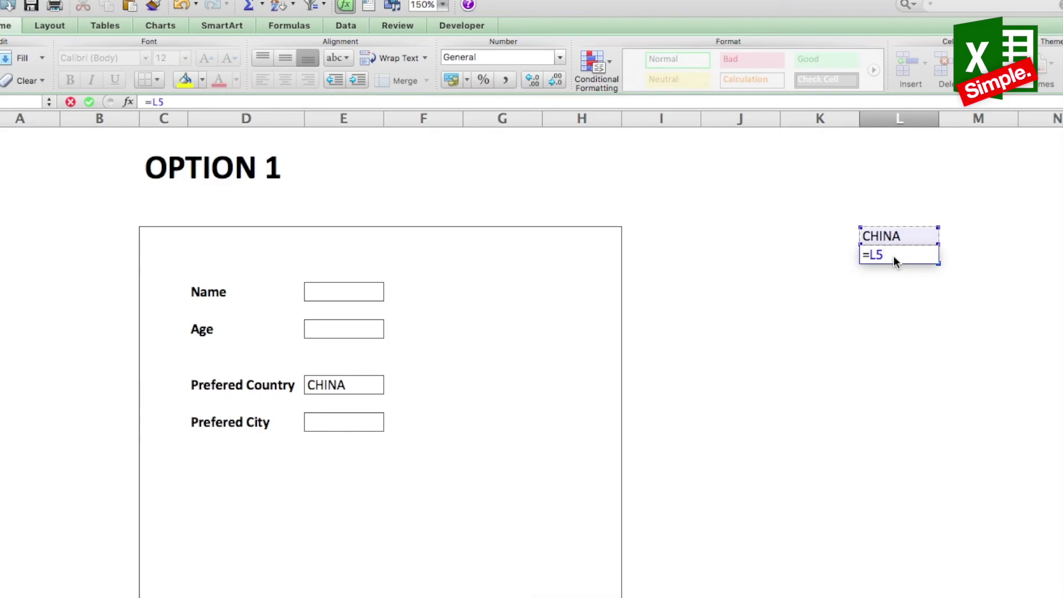
{"action": "key", "text": "Return"}
{"action": "key", "text": "equal"}
{"action": "key", "text": "Up"}
{"action": "key", "text": "Return"}
{"action": "key", "text": "equal"}
{"action": "key", "text": "Up"}
{"action": "key", "text": "Return"}
{"action": "key", "text": "equal"}
{"action": "key", "text": "Up"}
{"action": "key", "text": "Return"}
{"action": "key", "text": "equal"}
{"action": "key", "text": "Up"}
{"action": "key", "text": "Return"}
{"action": "key", "text": "equal"}
{"action": "key", "text": "Up"}
{"action": "key", "text": "Return"}
{"action": "key", "text": "Up"}
{"action": "key", "text": "Up"}
{"action": "key", "text": "Up"}
{"action": "key", "text": "Up"}
{"action": "key", "text": "Up"}
{"action": "key", "text": "Up"}
{"action": "key", "text": "Up"}
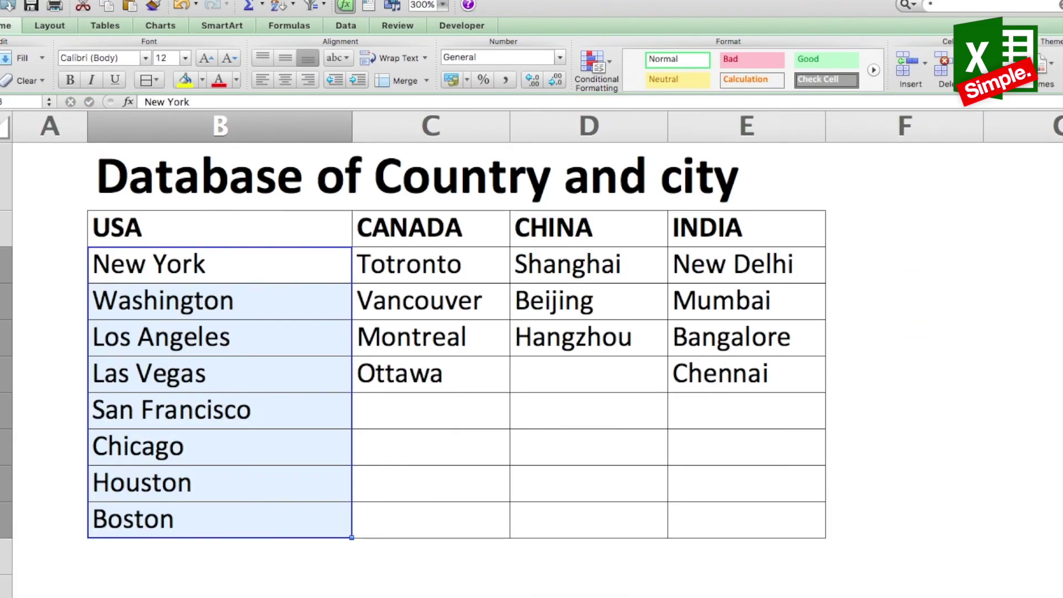
Step: Review the database rows and enter the row index numbers 2 through 8 in K5:K11 beside the repeated country
{"action": "left_click_drag", "start_coordinate": [198, 224], "coordinate": [254, 514]}
{"action": "left_click", "coordinate": [217, 265]}
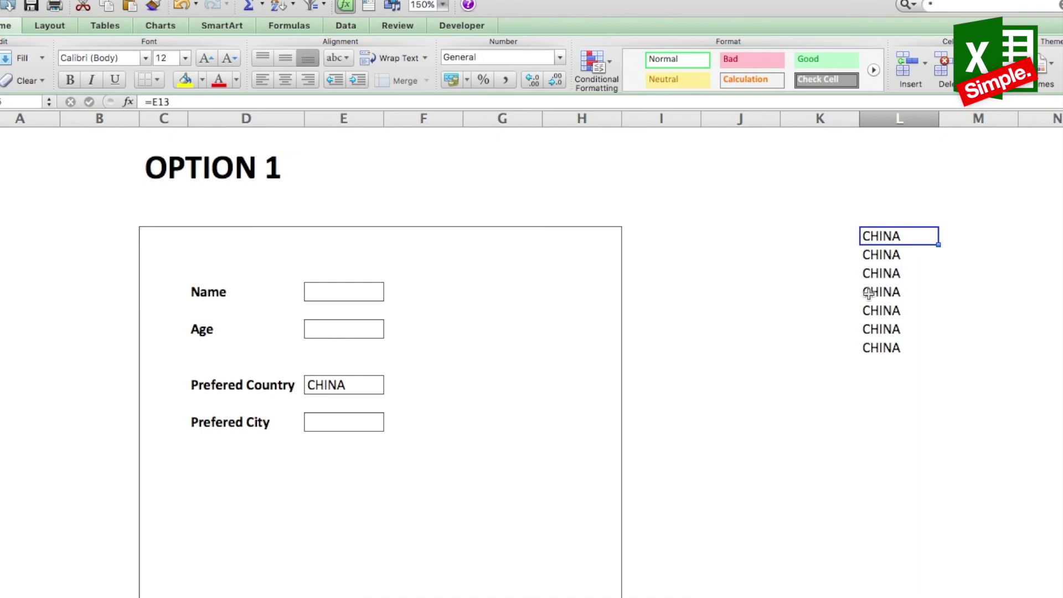
{"action": "key", "text": "Left"}
{"action": "type", "text": "2"}
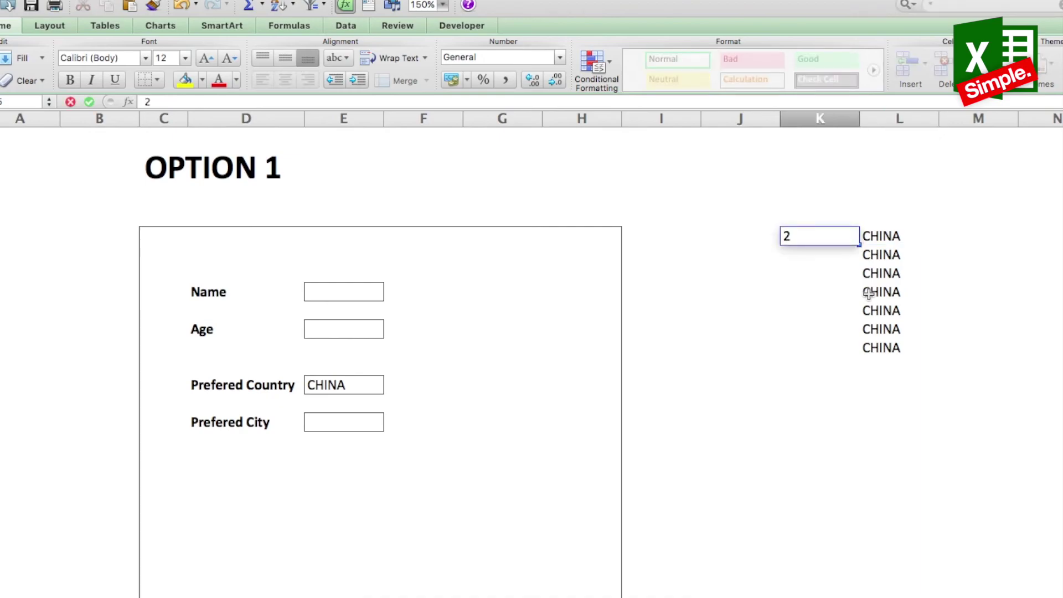
{"action": "key", "text": "Return"}
{"action": "type", "text": "3"}
{"action": "key", "text": "Return"}
{"action": "type", "text": "4"}
{"action": "key", "text": "Return"}
{"action": "type", "text": "5"}
{"action": "key", "text": "Return"}
{"action": "type", "text": "6"}
{"action": "key", "text": "Return"}
{"action": "type", "text": "7"}
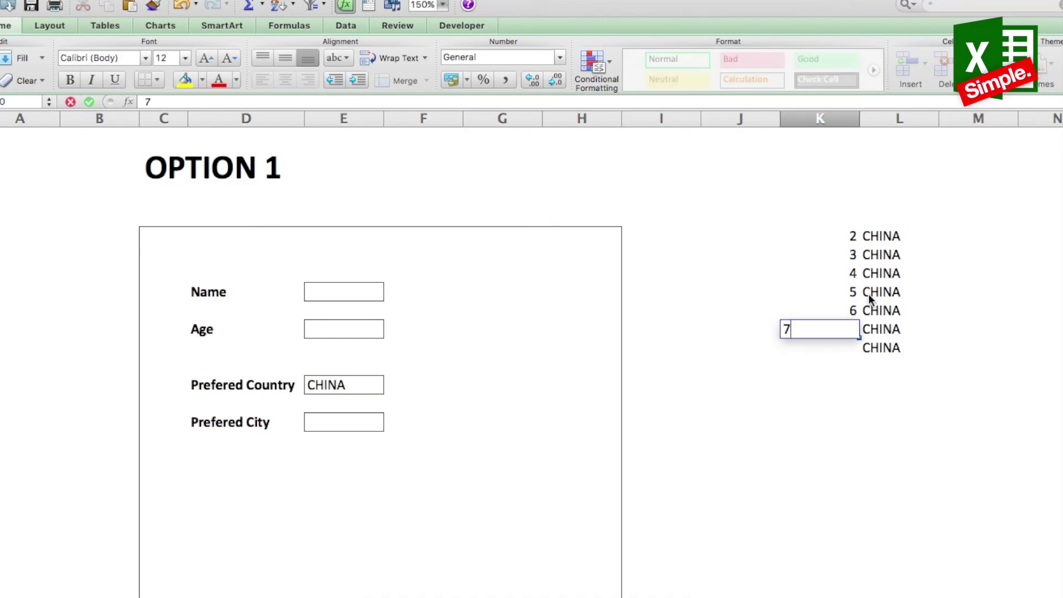
{"action": "key", "text": "Return"}
{"action": "type", "text": "8"}
Step: Start an HLOOKUP formula in cell M5 of Form1 with the country in L5 as the lookup value
{"action": "key", "text": "Right"}
{"action": "key", "text": "Right"}
{"action": "key", "text": "Up"}
{"action": "key", "text": "Up"}
{"action": "key", "text": "Up"}
{"action": "key", "text": "Up"}
{"action": "key", "text": "Up"}
{"action": "key", "text": "Up"}
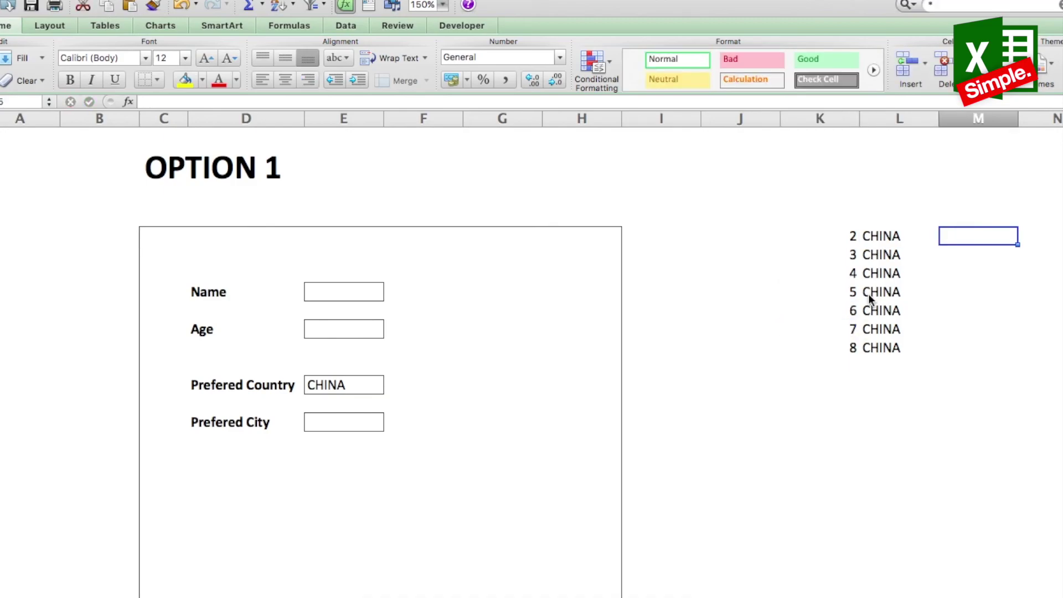
{"action": "type", "text": "=hlookup"}
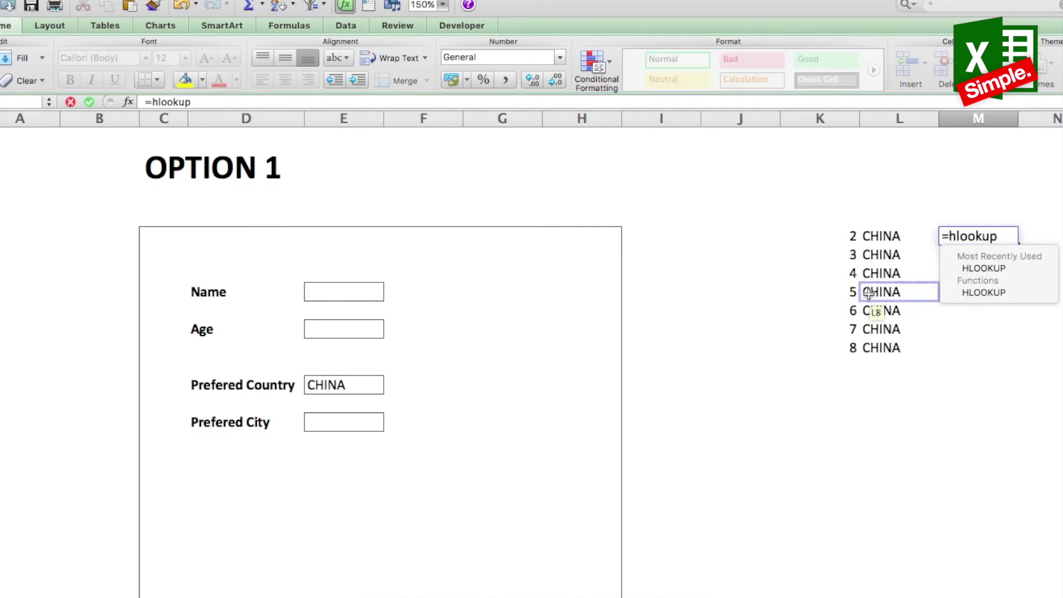
{"action": "type", "text": "(L5"}
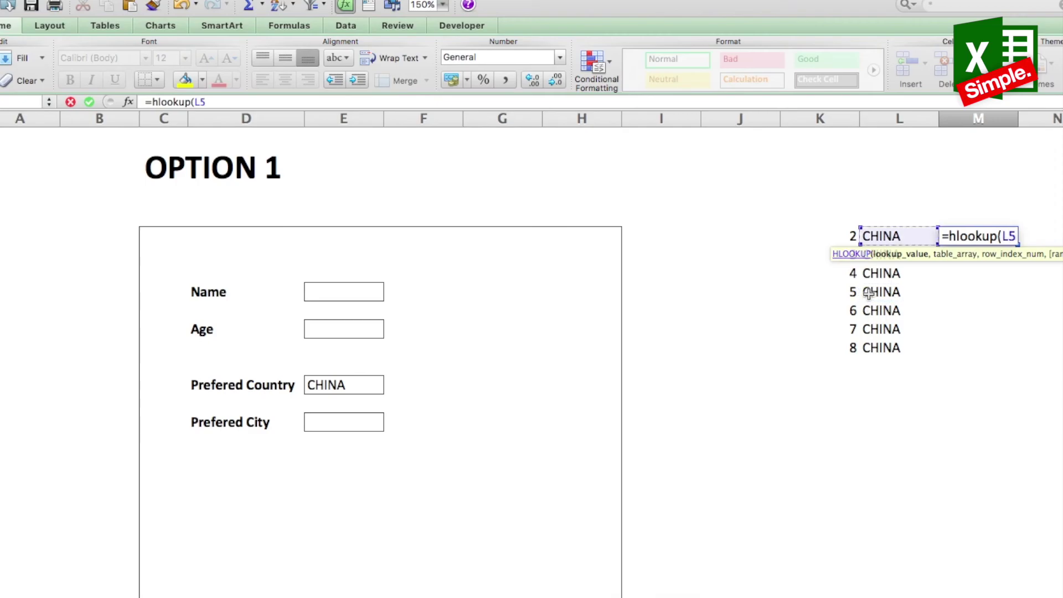
{"action": "type", "text": ","}
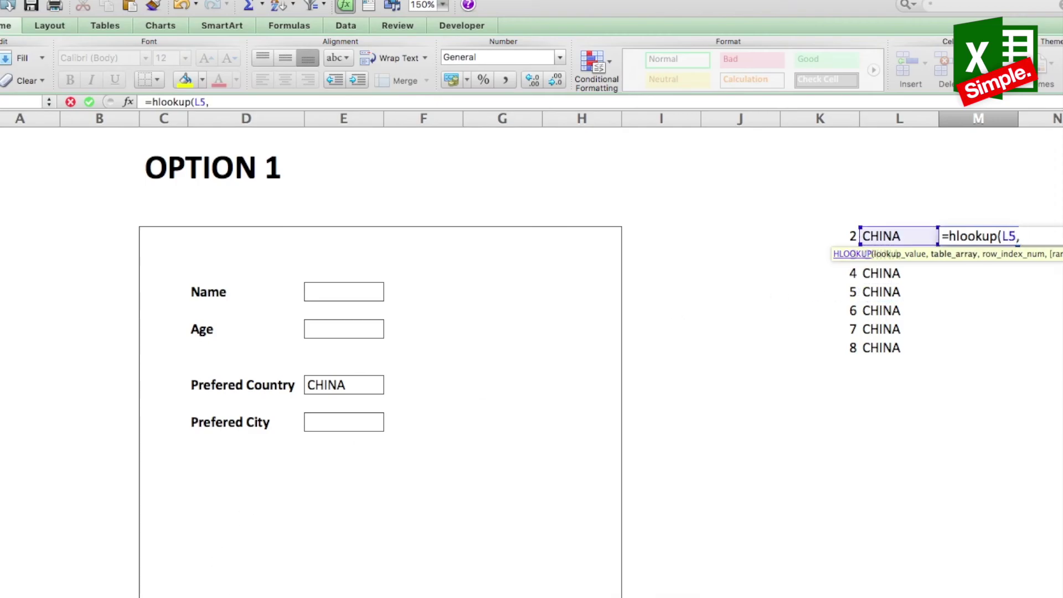
Step: Complete the M5 HLOOKUP with table Database!B2:E10, row index Form1!K5 and match type 0
{"action": "left_click", "coordinate": [162, 595]}
{"action": "left_click_drag", "start_coordinate": [246, 240], "coordinate": [687, 514]}
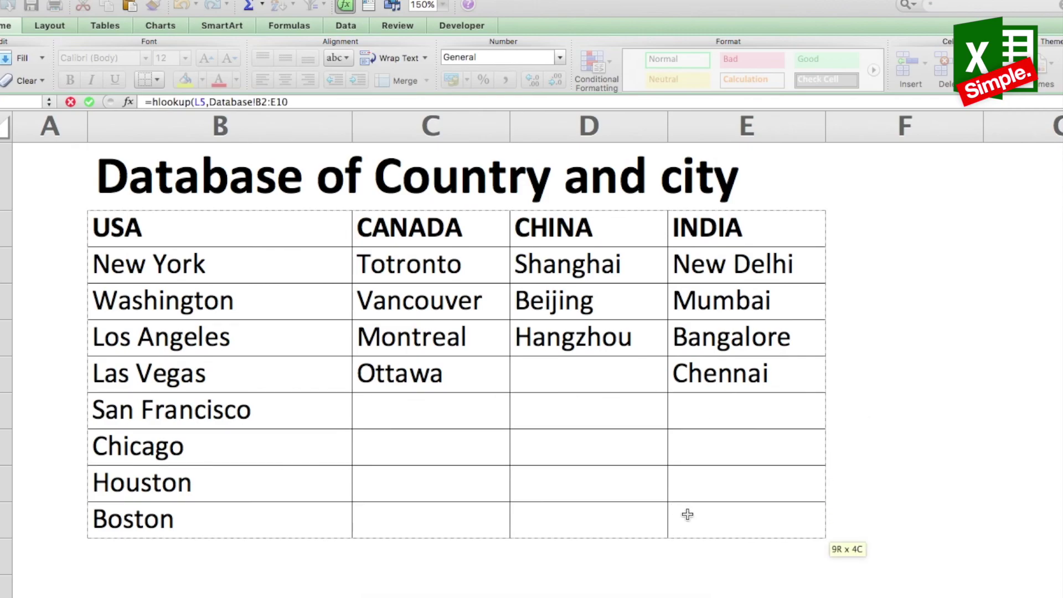
{"action": "type", "text": ","}
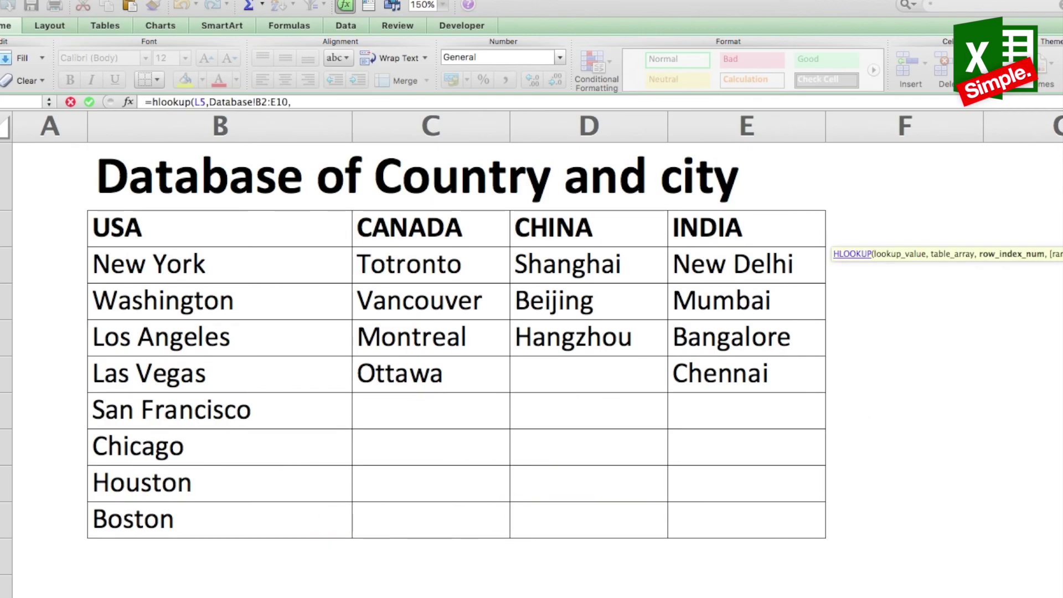
{"action": "key", "text": "ctrl+Page_Down"}
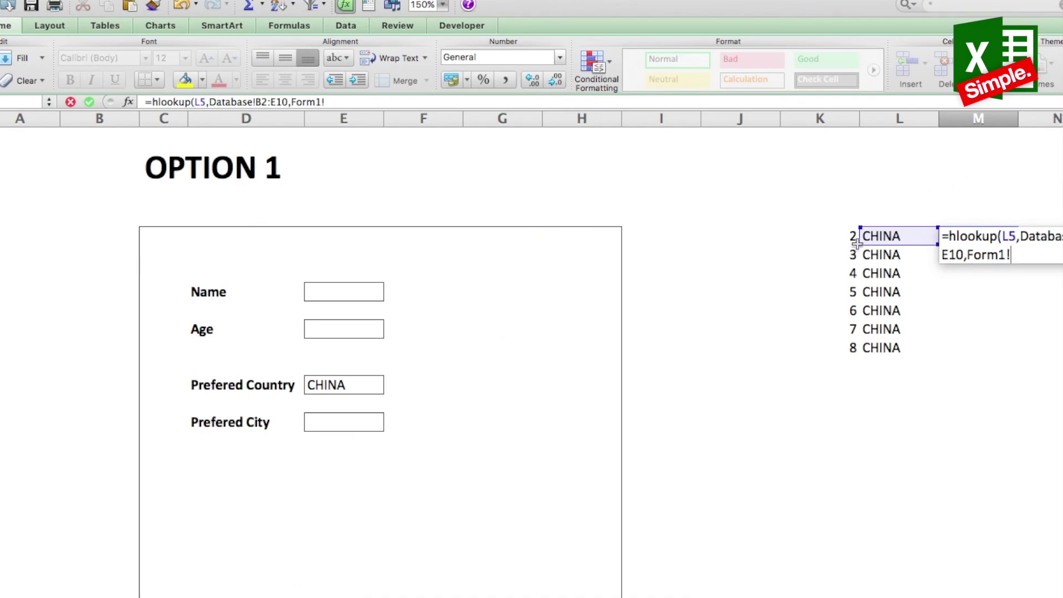
{"action": "left_click", "coordinate": [842, 235]}
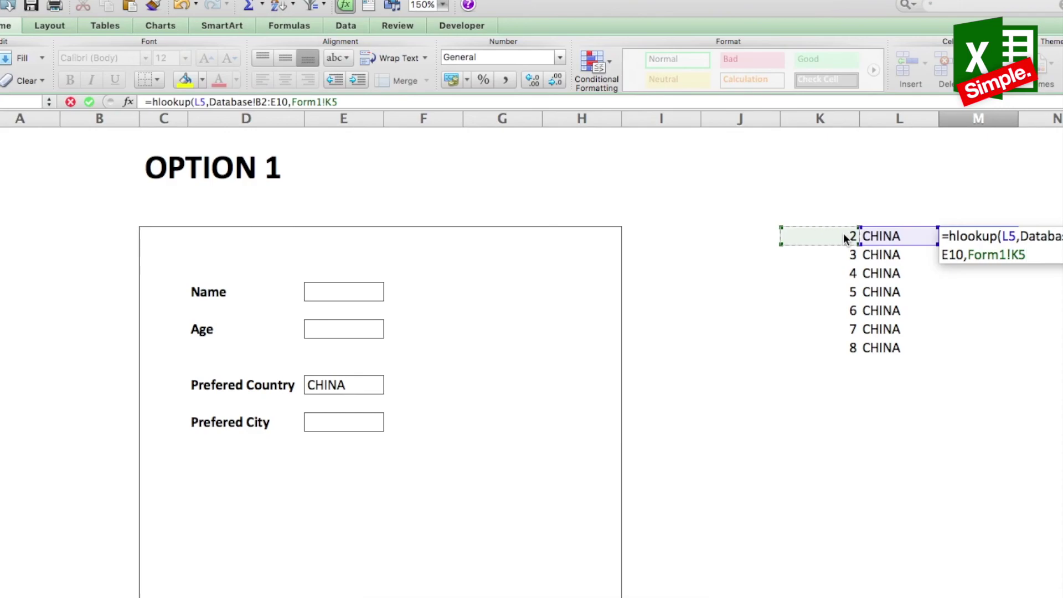
{"action": "type", "text": ",0"}
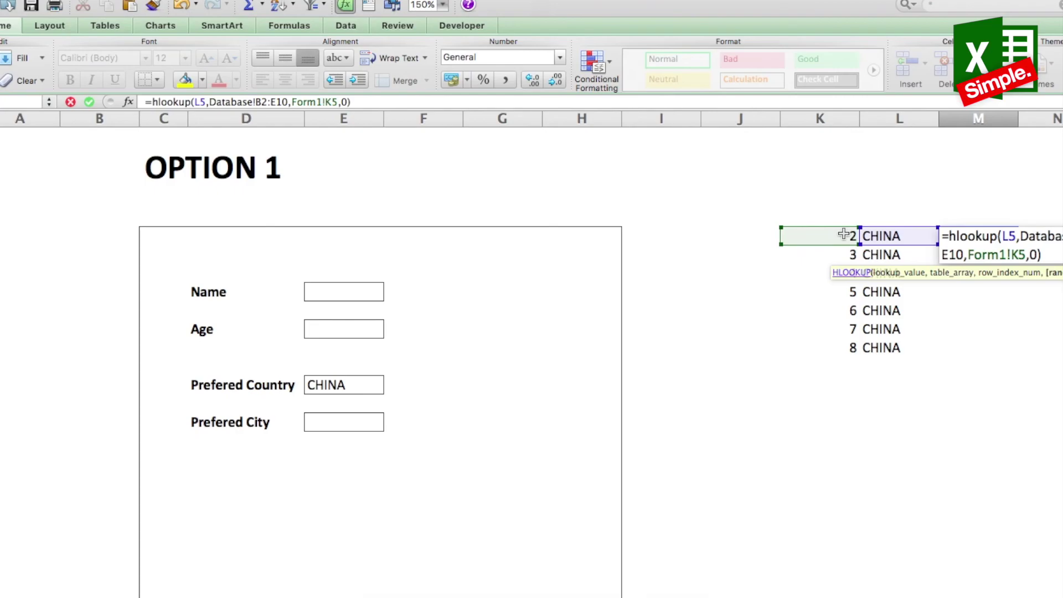
{"action": "type", "text": ")"}
{"action": "key", "text": "Return"}
Step: Make the lookup table range in the M5 formula absolute as Database!$B$2:$E$10
{"action": "left_click", "coordinate": [954, 239]}
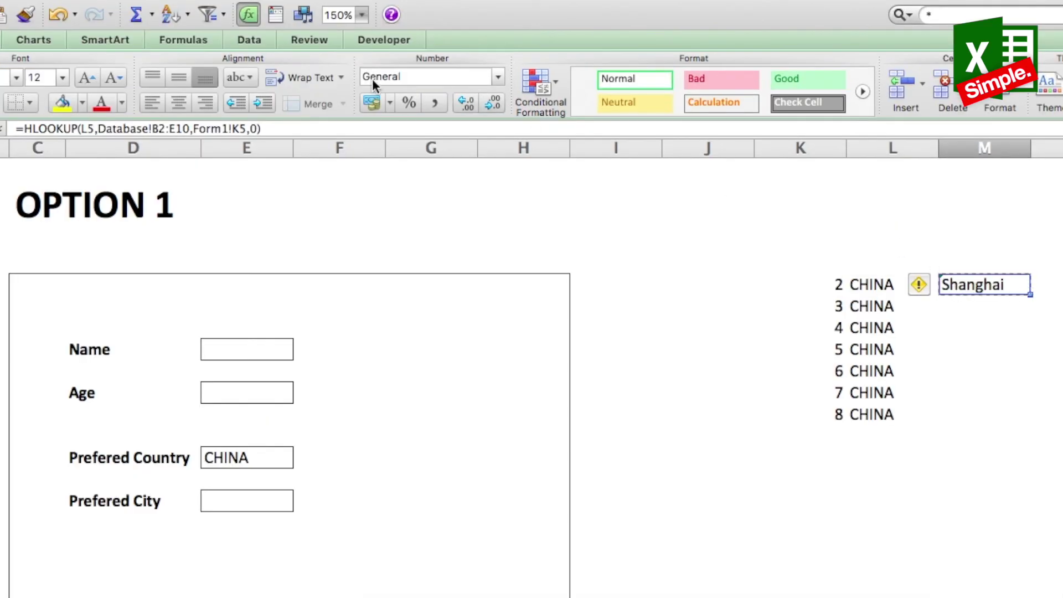
{"action": "left_click", "coordinate": [161, 128]}
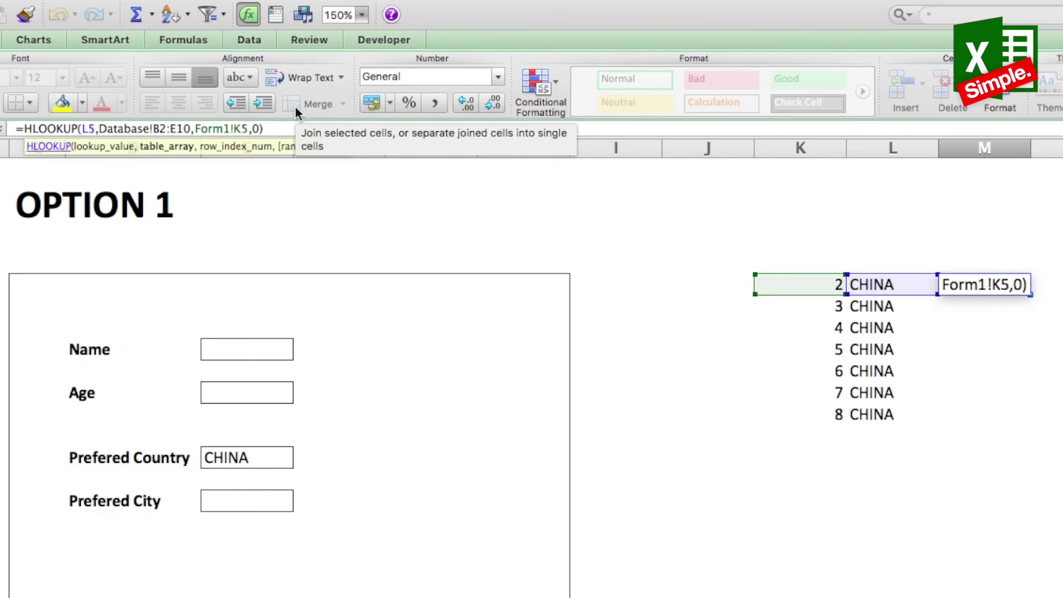
{"action": "type", "text": "$"}
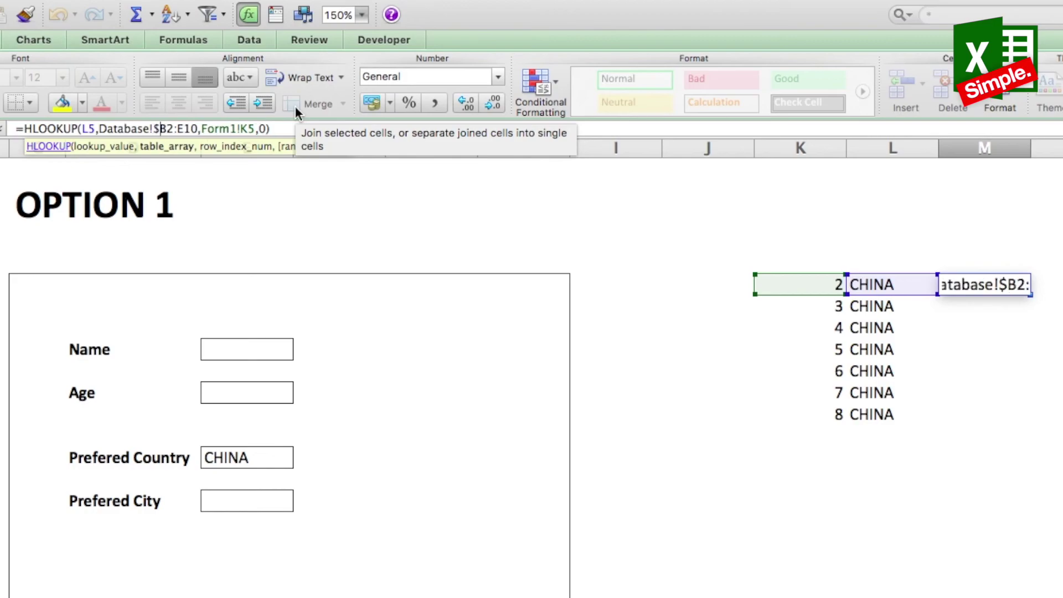
{"action": "left_click", "coordinate": [167, 128]}
{"action": "type", "text": "$"}
{"action": "left_click", "coordinate": [185, 128]}
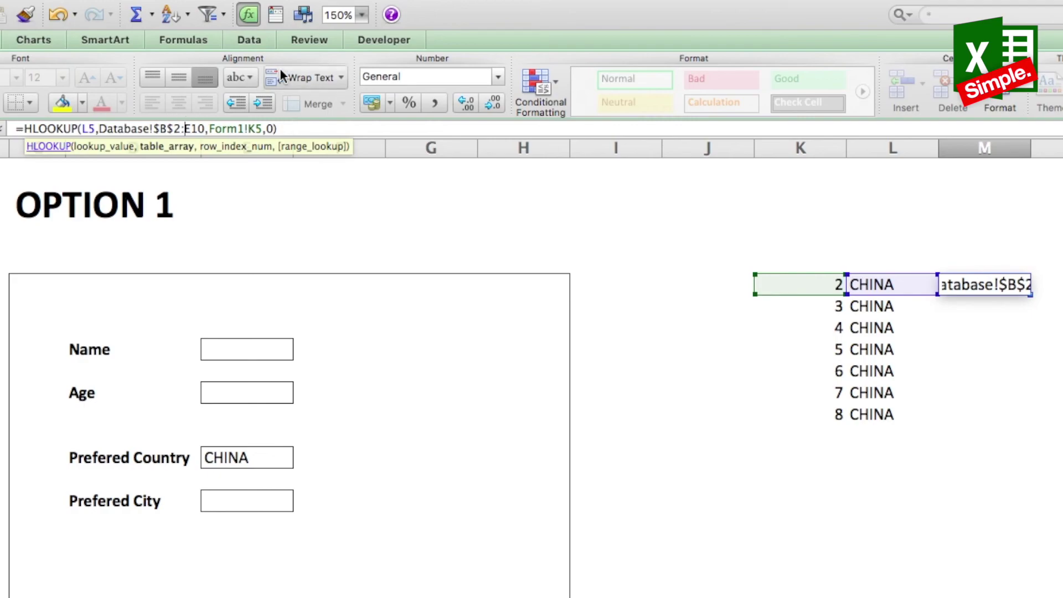
{"action": "type", "text": "$B"}
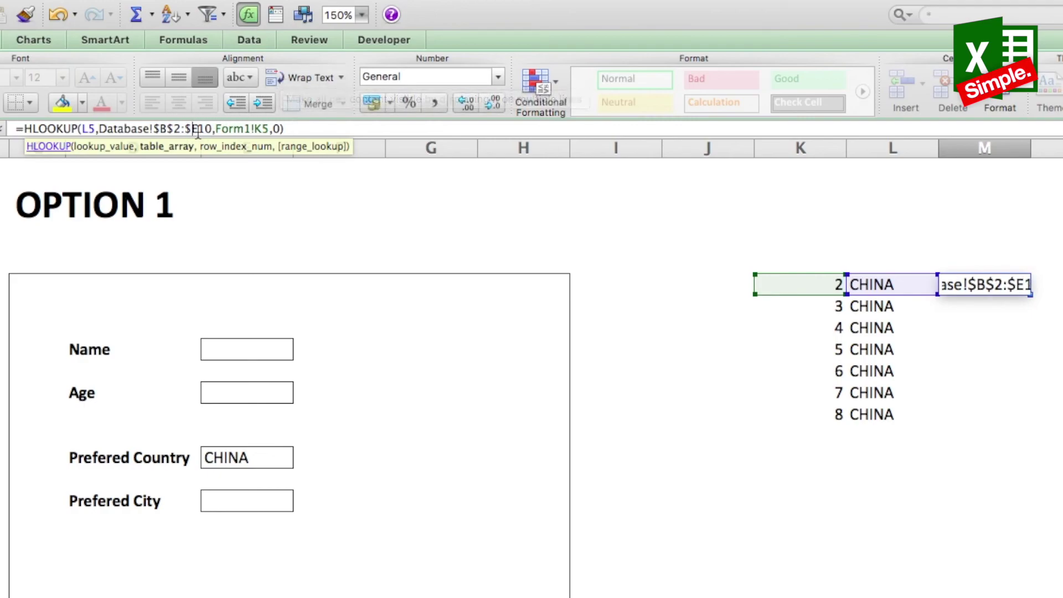
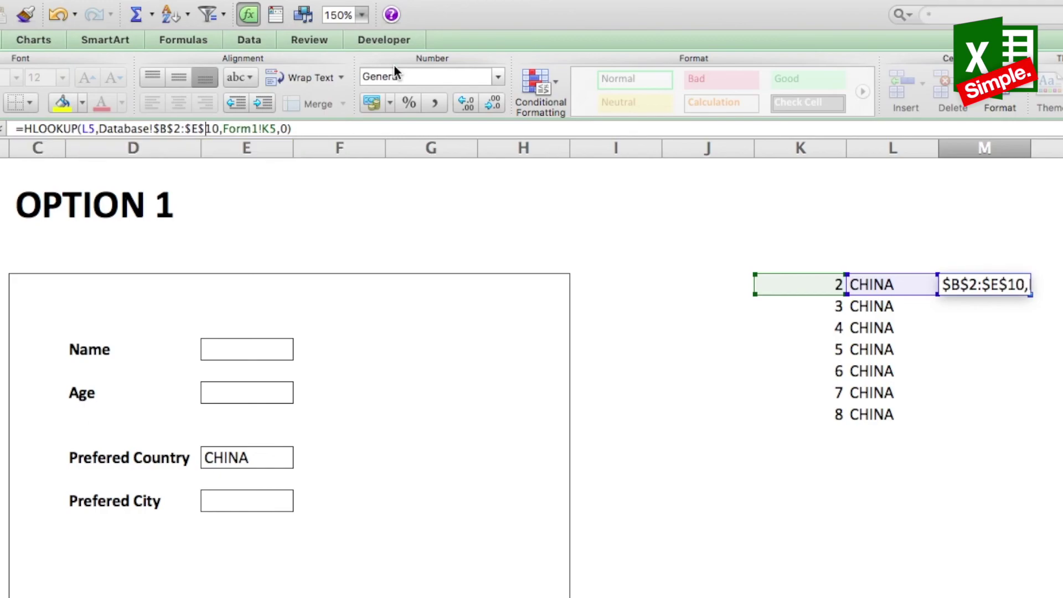
{"action": "key", "text": "Up"}
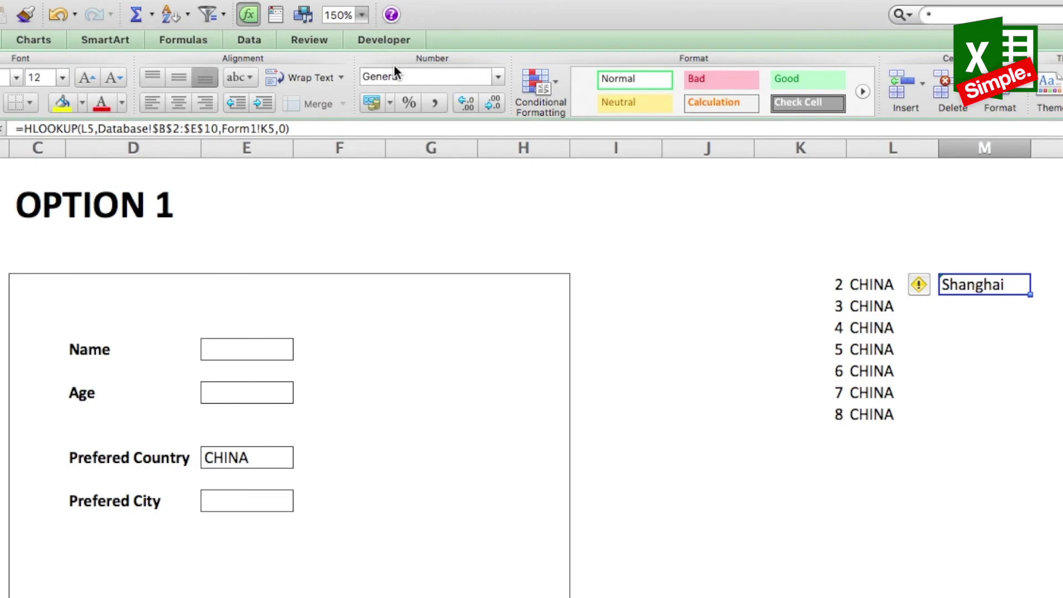
Step: Copy the M5 HLOOKUP formula down the city column through M11
{"action": "key", "text": "super+c"}
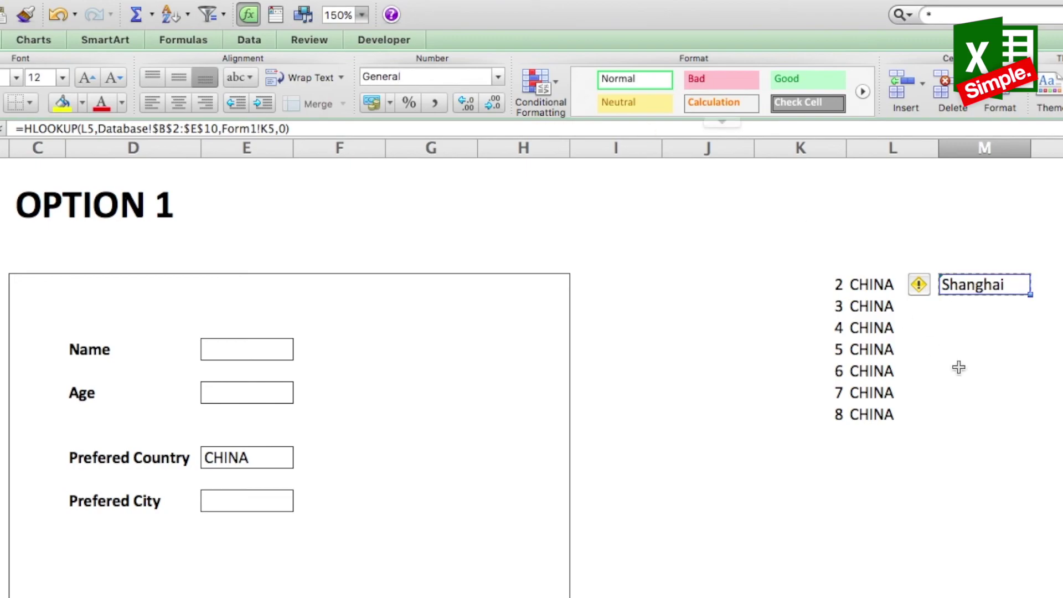
{"action": "left_click", "coordinate": [988, 282]}
{"action": "left_click_drag", "start_coordinate": [989, 282], "coordinate": [970, 415]}
{"action": "key", "text": "super+v"}
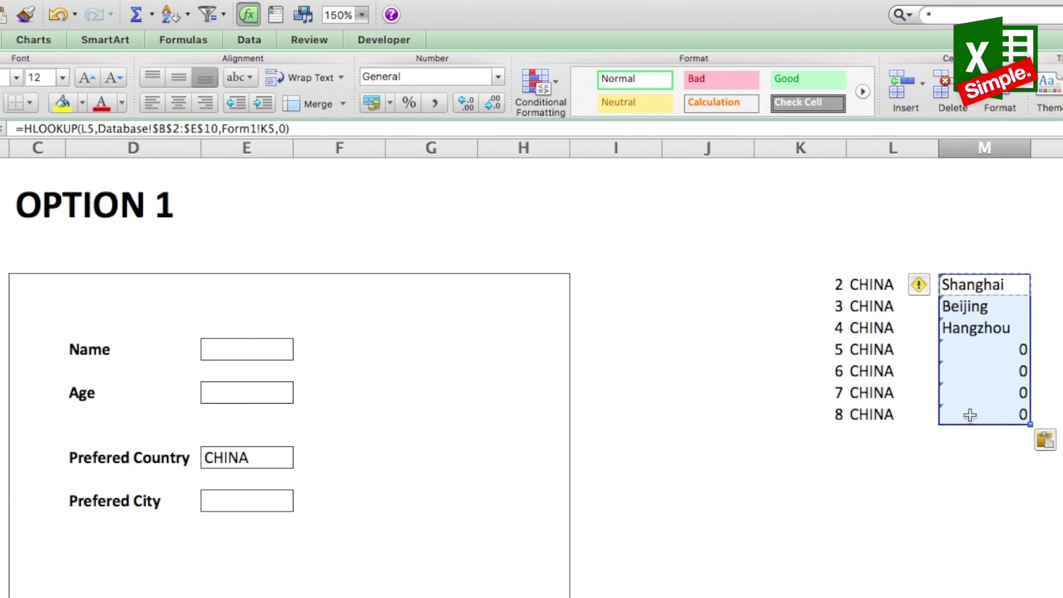
Step: Extend the helper rows with row index 9 in K12 and the formula =L11 in L12
{"action": "left_click", "coordinate": [835, 429]}
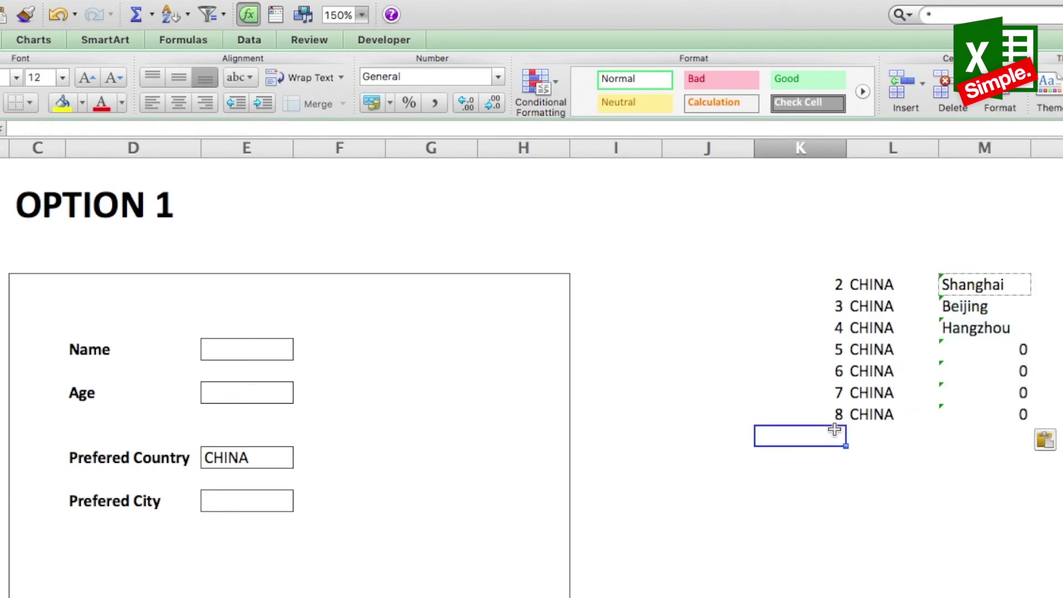
{"action": "type", "text": "9"}
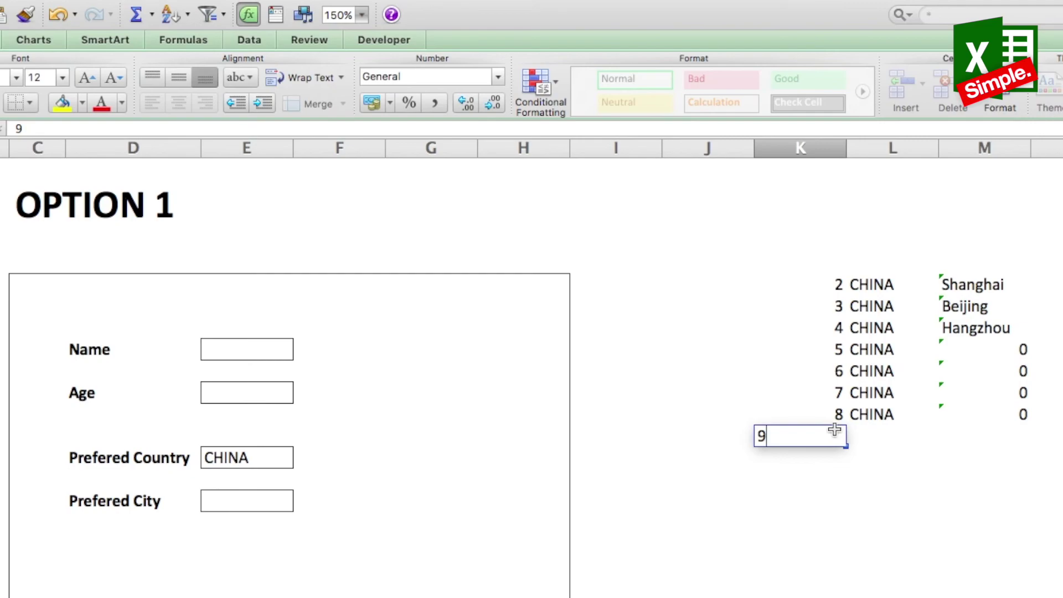
{"action": "key", "text": "Return"}
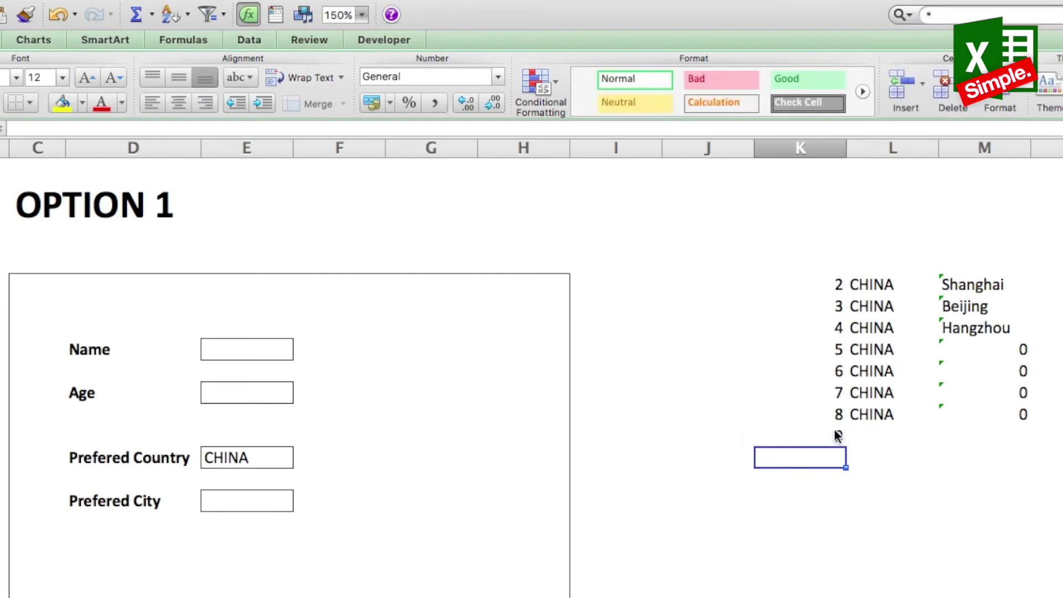
{"action": "left_click", "coordinate": [834, 428]}
{"action": "key", "text": "Right"}
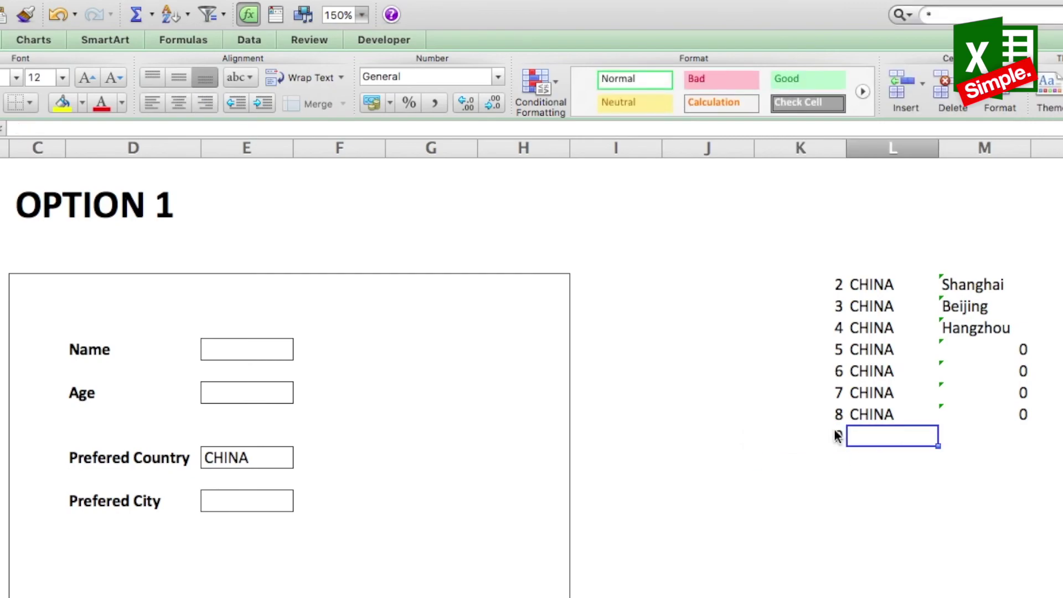
{"action": "type", "text": "="}
{"action": "key", "text": "Up"}
{"action": "key", "text": "Return"}
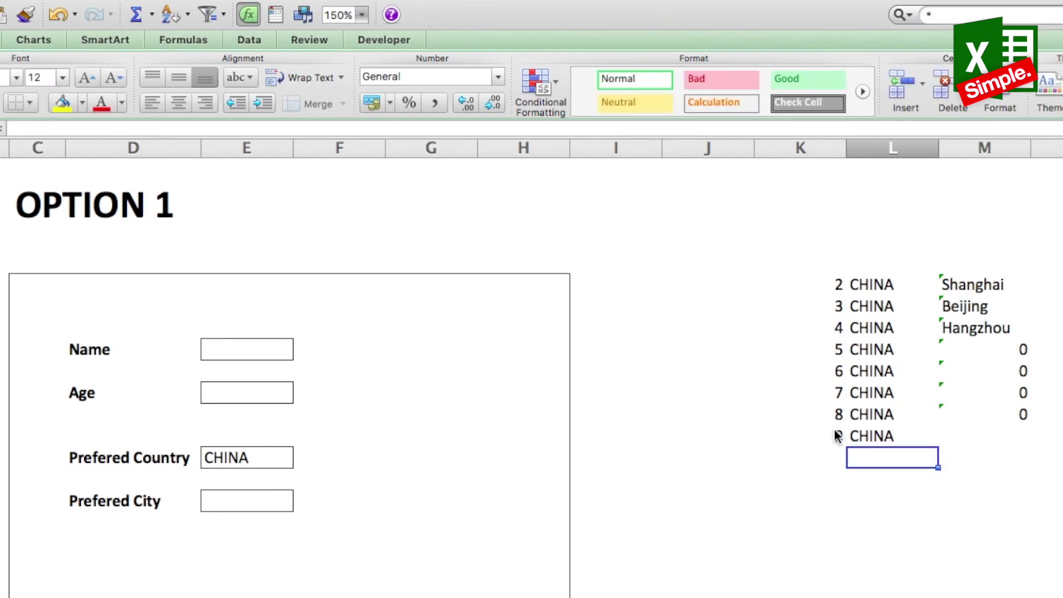
Step: Copy the HLOOKUP formula from M11 into M12
{"action": "key", "text": "Up"}
{"action": "key", "text": "Right"}
{"action": "key", "text": "Up"}
{"action": "key", "text": "ctrl+c"}
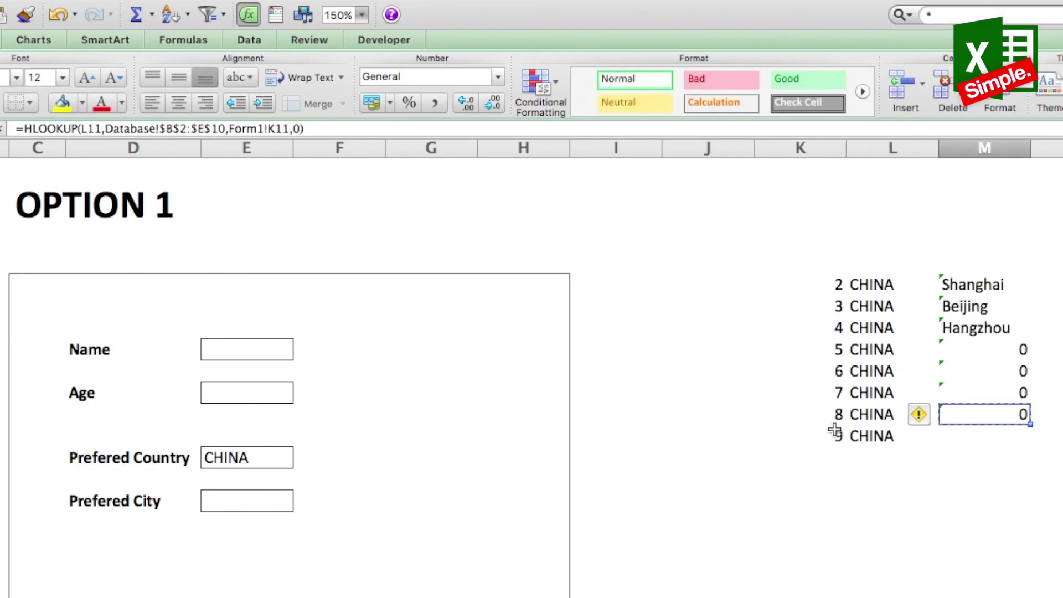
{"action": "key", "text": "Down"}
{"action": "key", "text": "ctrl+v"}
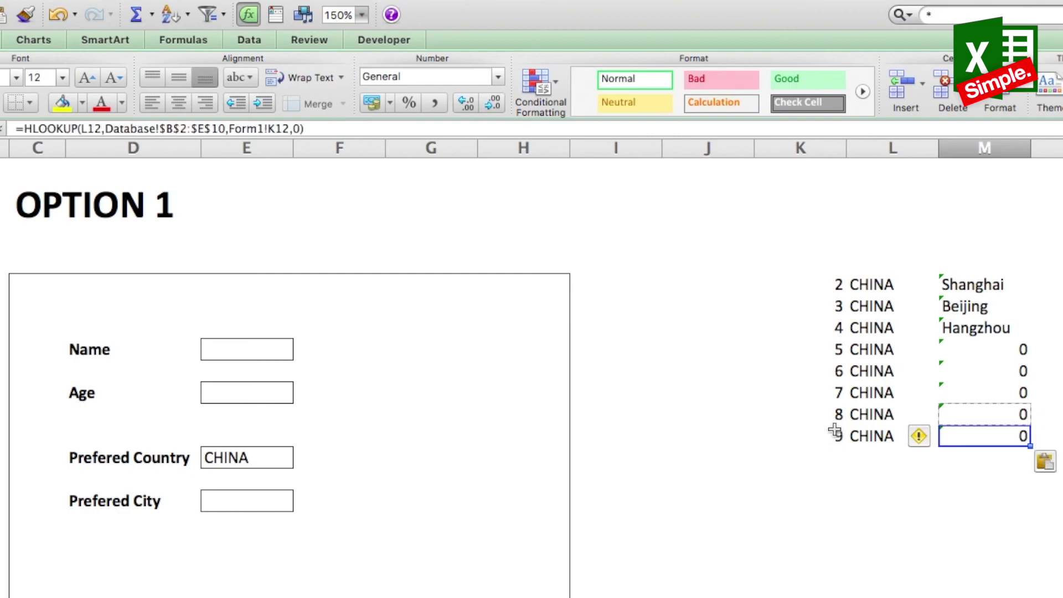
Step: Wrap the HLOOKUP in M5 in an IF that returns "" when the lookup equals 0 and the HLOOKUP result otherwise
{"action": "left_click_drag", "start_coordinate": [1002, 350], "coordinate": [1004, 394]}
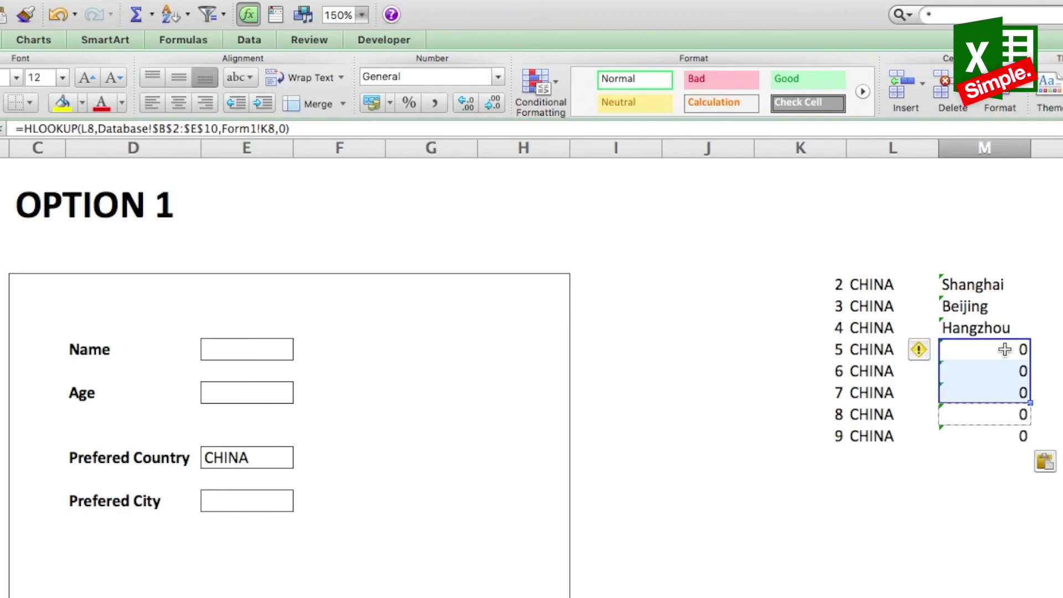
{"action": "left_click_drag", "start_coordinate": [1003, 349], "coordinate": [1002, 440]}
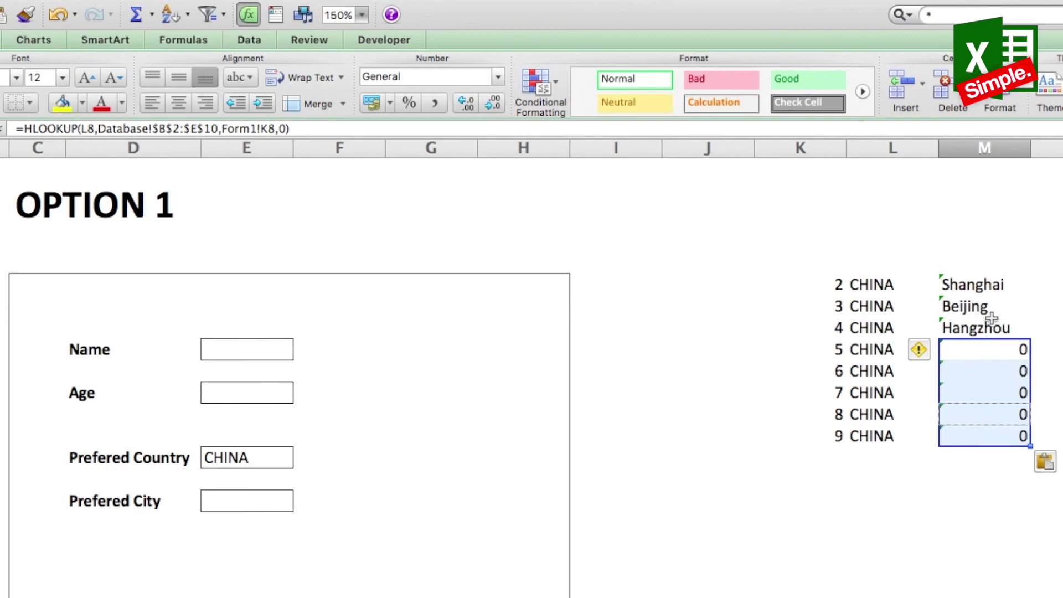
{"action": "left_click", "coordinate": [989, 284]}
{"action": "key", "text": "super+c"}
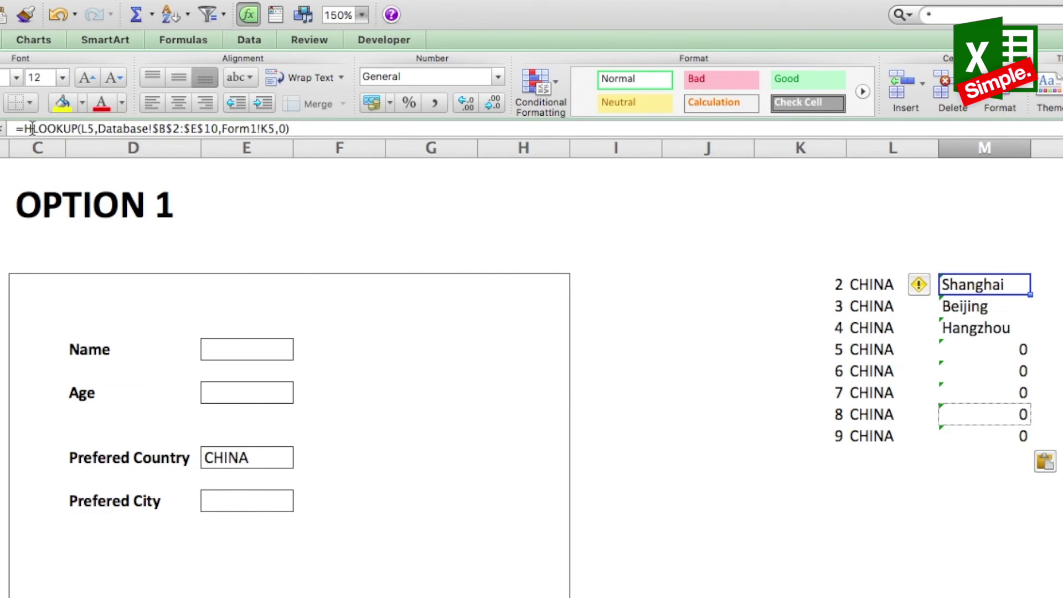
{"action": "left_click_drag", "start_coordinate": [27, 129], "coordinate": [313, 204]}
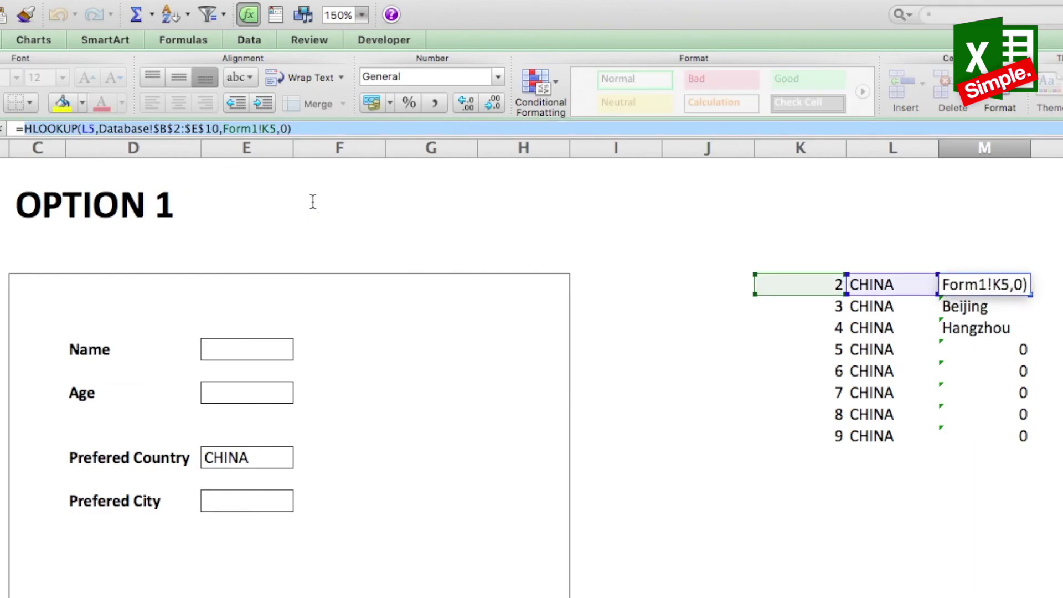
{"action": "key", "text": "BackSpace"}
{"action": "left_click", "coordinate": [312, 201]}
{"action": "type", "text": "if("}
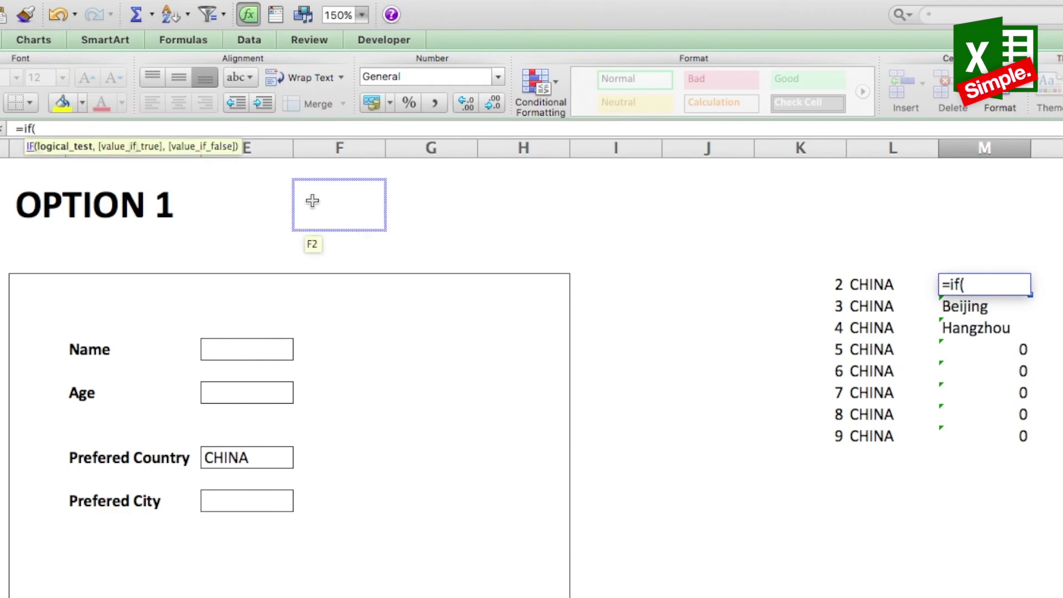
{"action": "key", "text": "super+v"}
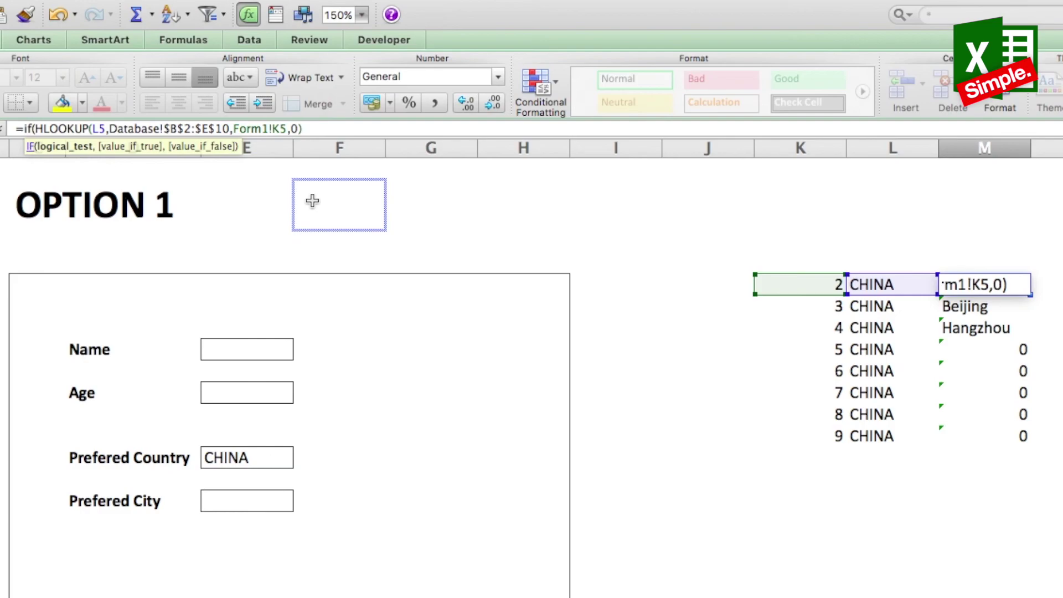
{"action": "type", "text": "=0,"}
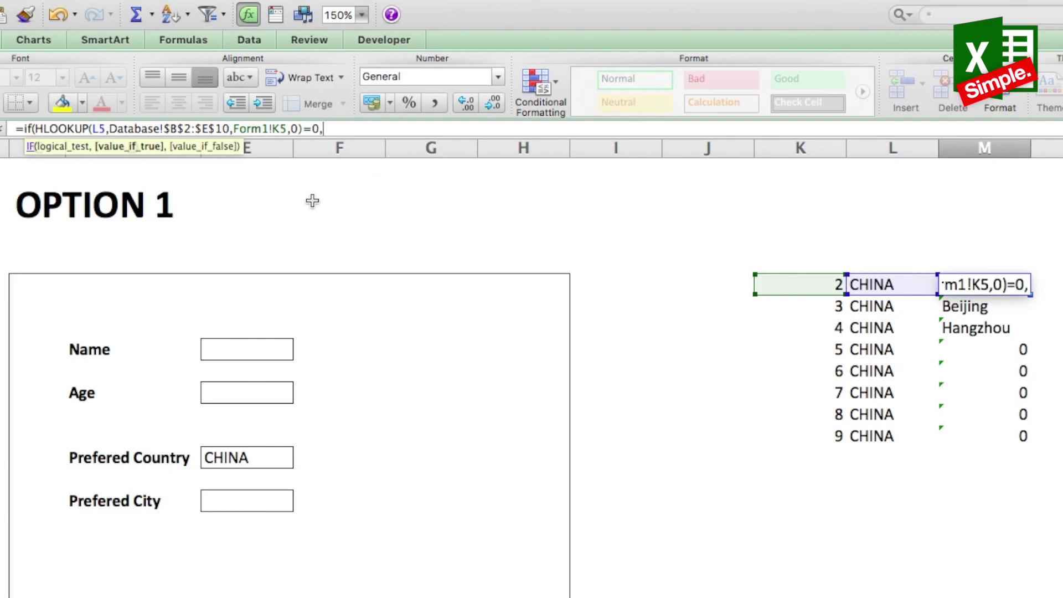
{"action": "type", "text": "\"\","}
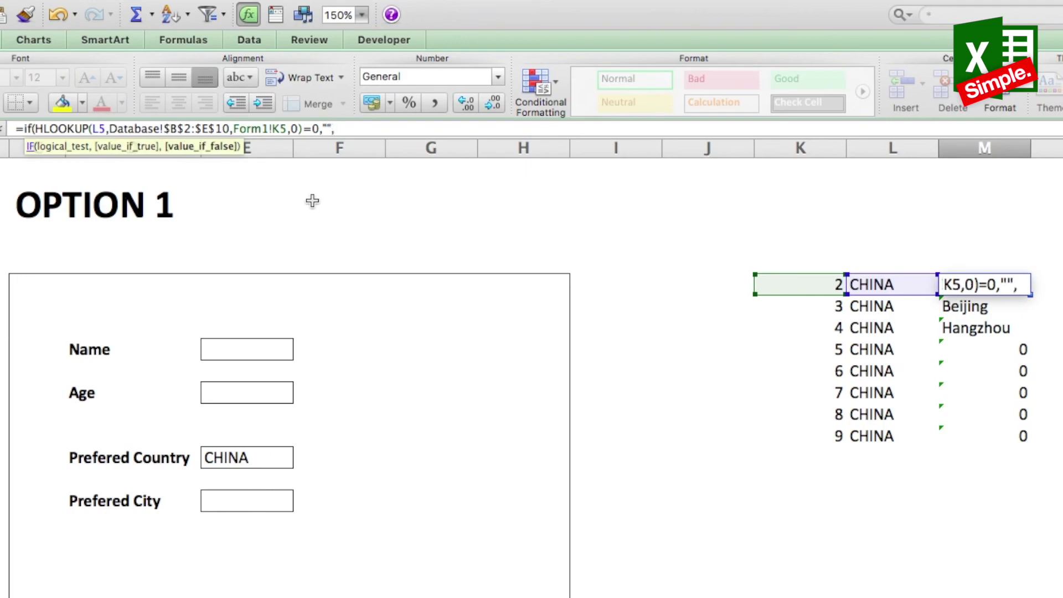
{"action": "key", "text": "super+v"}
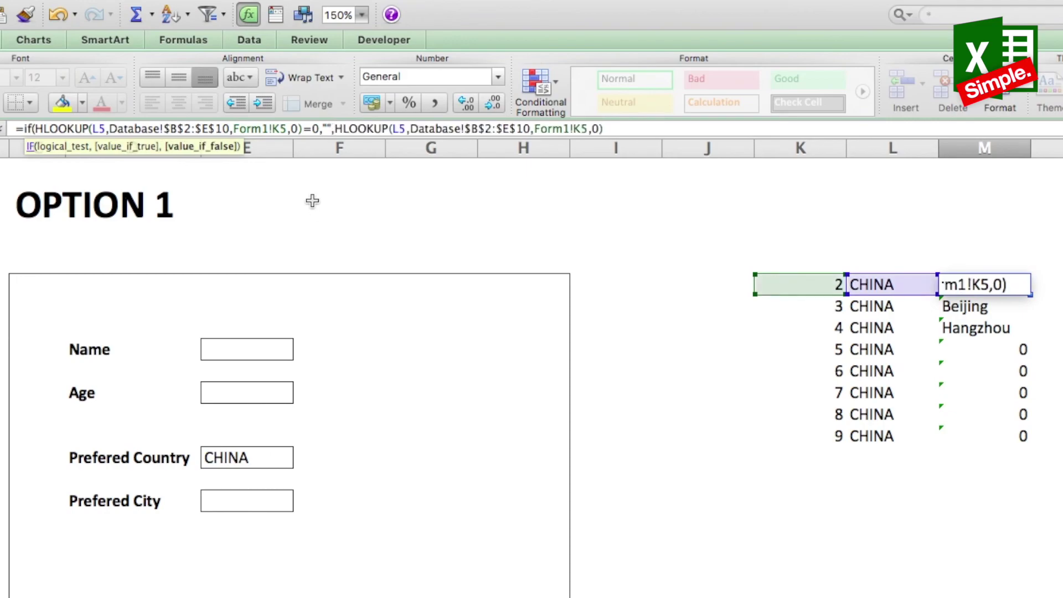
{"action": "type", "text": ")"}
{"action": "key", "text": "Return"}
Step: Copy the IF/HLOOKUP formula from M5 down the city helper column through M12
{"action": "key", "text": "Up"}
{"action": "key", "text": "super+c"}
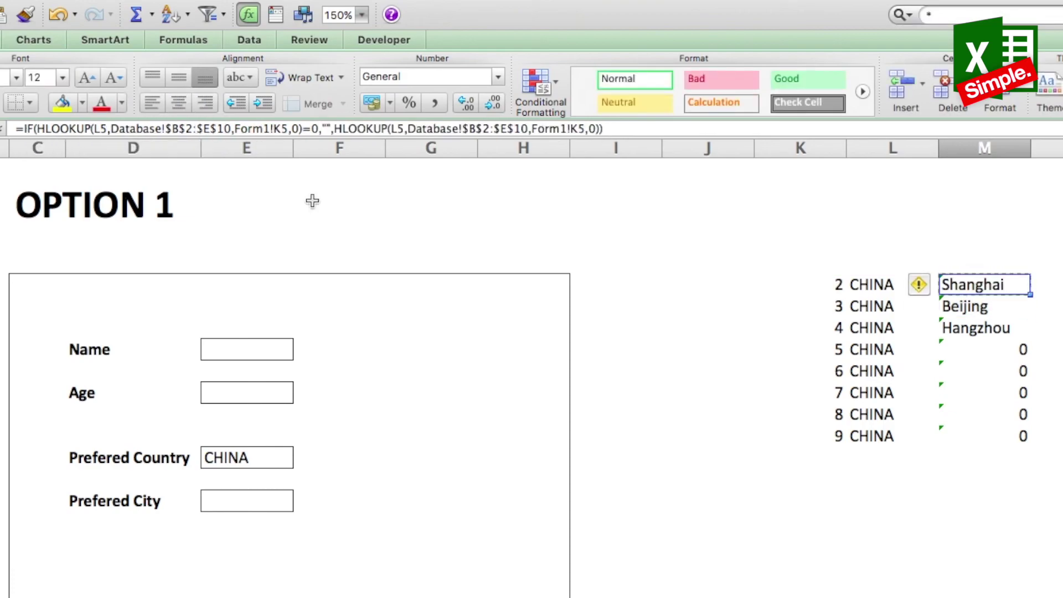
{"action": "left_click", "coordinate": [997, 311]}
{"action": "left_click_drag", "start_coordinate": [997, 311], "coordinate": [997, 429]}
{"action": "key", "text": "super+v"}
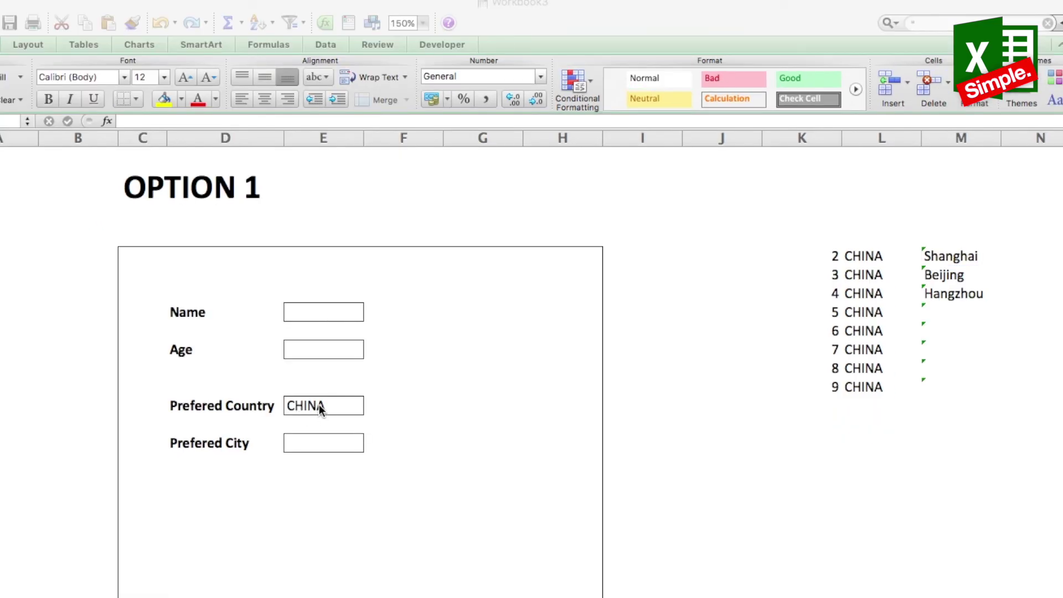
Step: Switch Prefered Country to USA and then to CANADA to check the cities returned by the helper column
{"action": "left_click", "coordinate": [319, 406]}
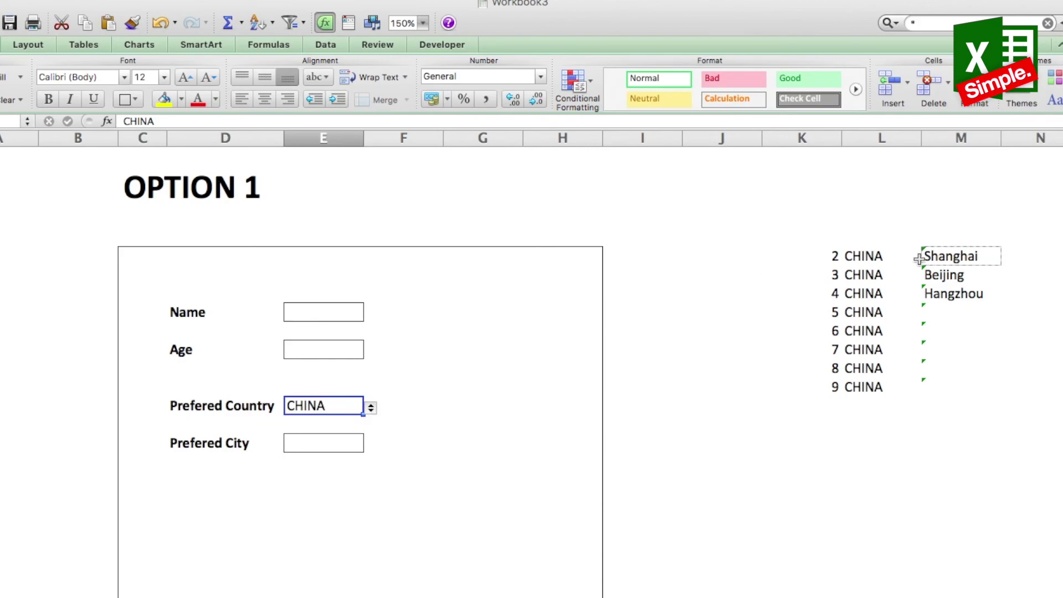
{"action": "left_click", "coordinate": [369, 407]}
{"action": "left_click", "coordinate": [325, 426]}
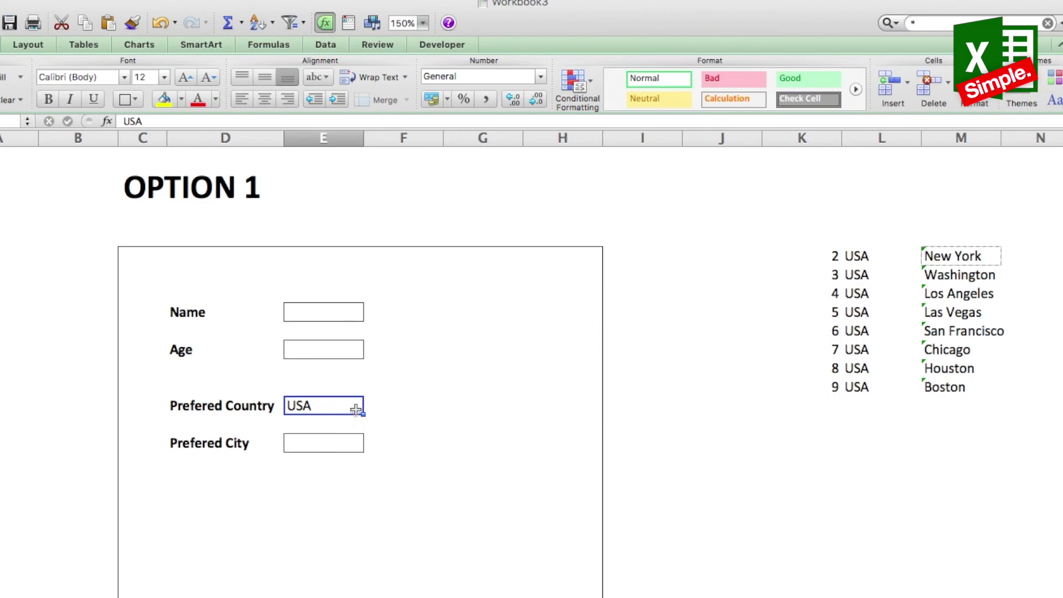
{"action": "left_click", "coordinate": [370, 409]}
{"action": "left_click", "coordinate": [328, 439]}
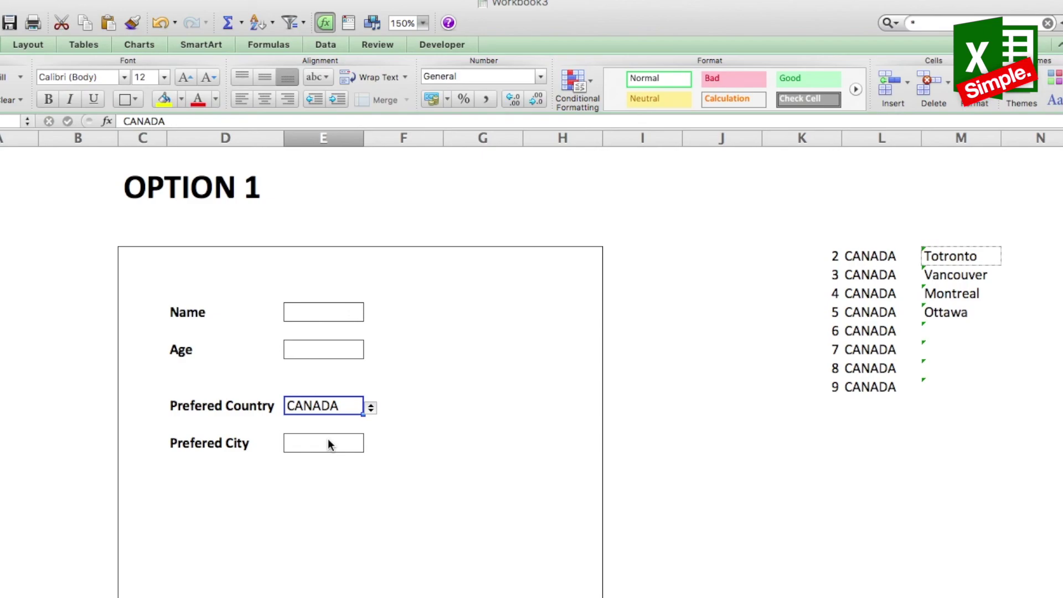
Step: Fill the helper city cells M5:M12 with yellow
{"action": "left_click_drag", "start_coordinate": [956, 255], "coordinate": [944, 375]}
{"action": "left_click", "coordinate": [164, 100]}
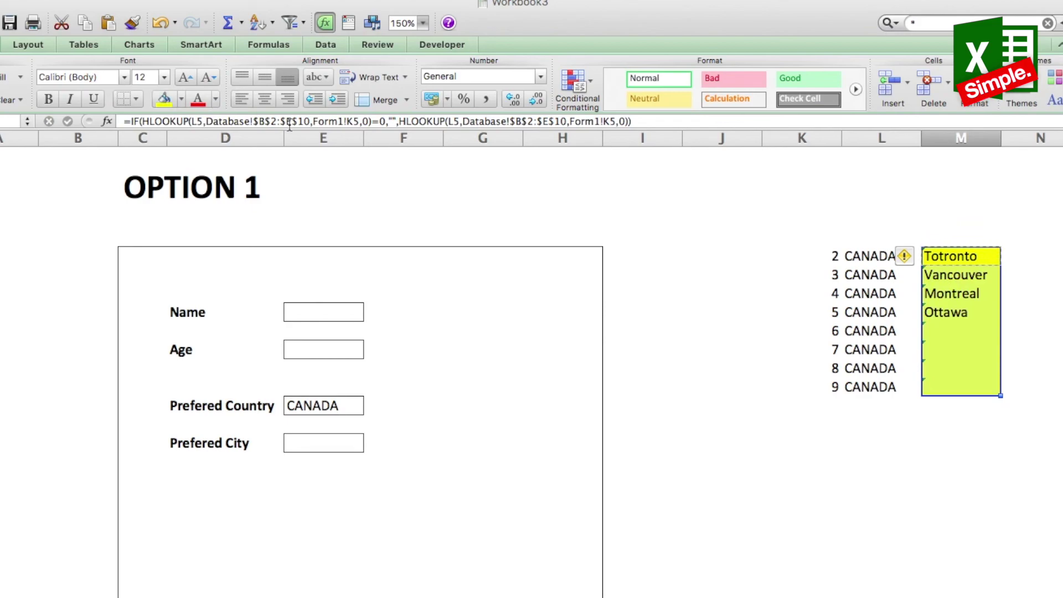
Step: Give the Prefered City cell a List data validation with the source =$M$5:$M$12
{"action": "left_click", "coordinate": [335, 449]}
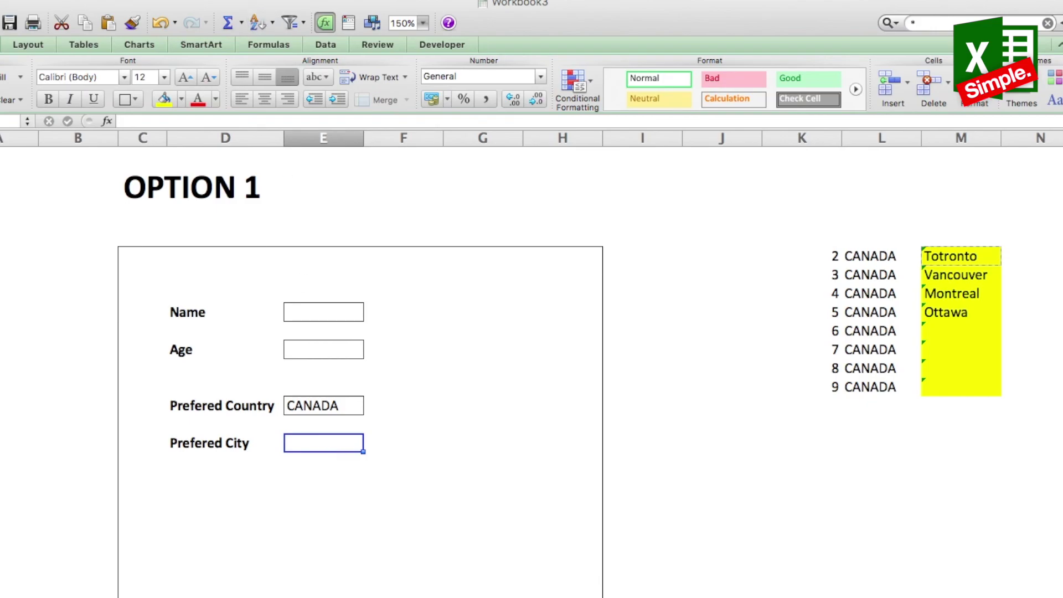
{"action": "left_click", "coordinate": [269, 1]}
{"action": "left_click", "coordinate": [313, 113]}
{"action": "left_click", "coordinate": [588, 174]}
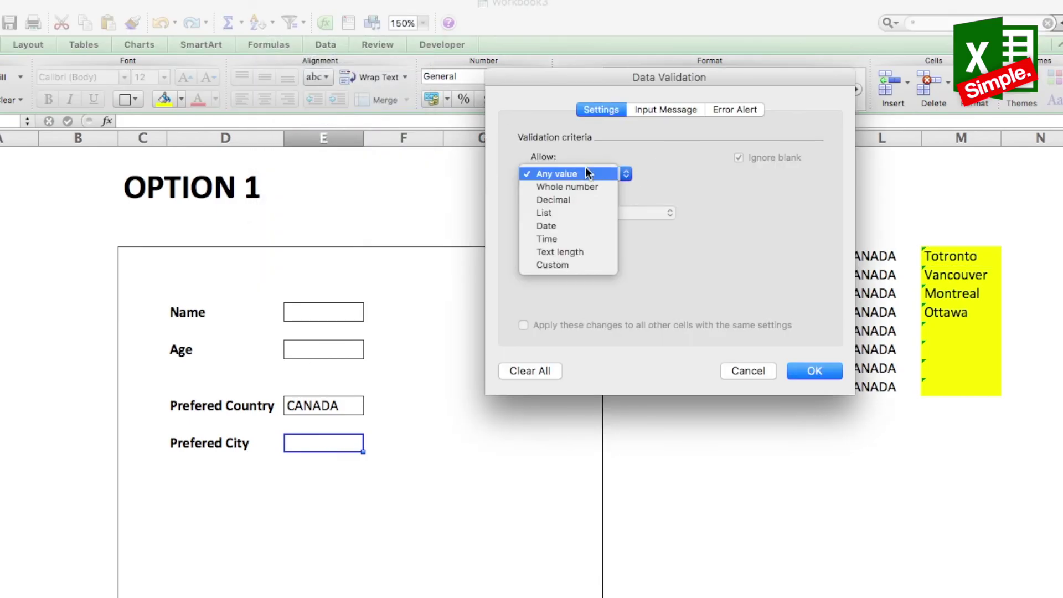
{"action": "left_click", "coordinate": [558, 213]}
{"action": "left_click", "coordinate": [880, 269]}
{"action": "left_click_drag", "start_coordinate": [951, 255], "coordinate": [959, 382]}
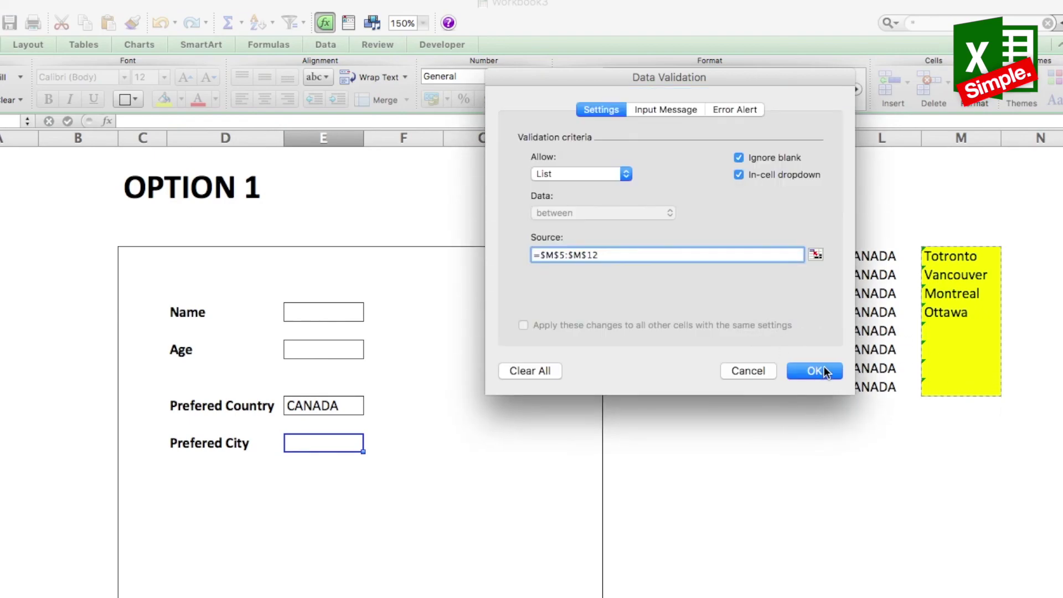
{"action": "left_click", "coordinate": [824, 369]}
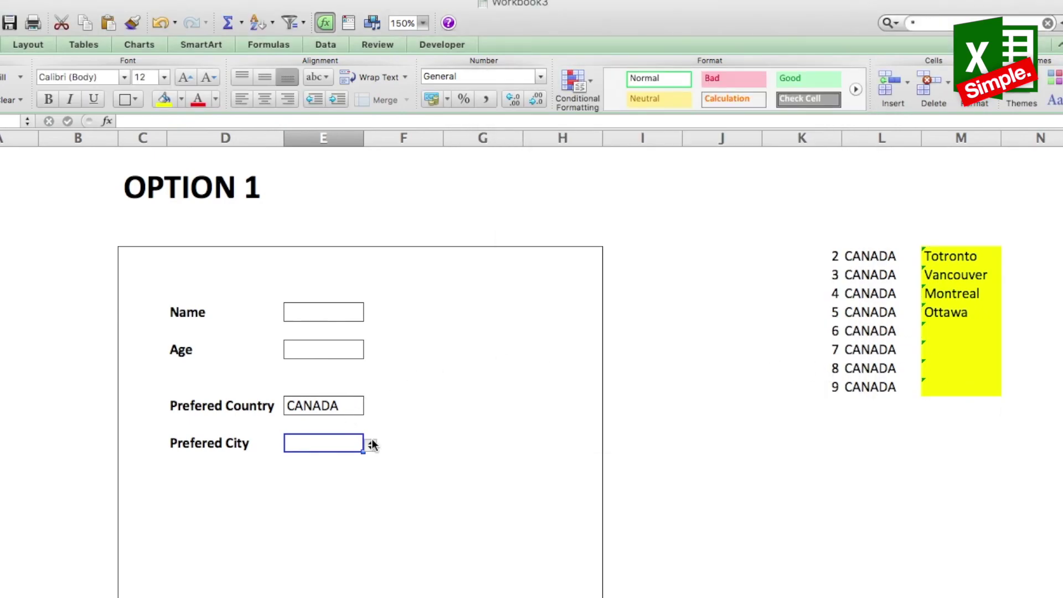
Step: Check the Prefered City choices for CANADA, set Prefered Country to USA, and check the city choices again
{"action": "left_click", "coordinate": [342, 405]}
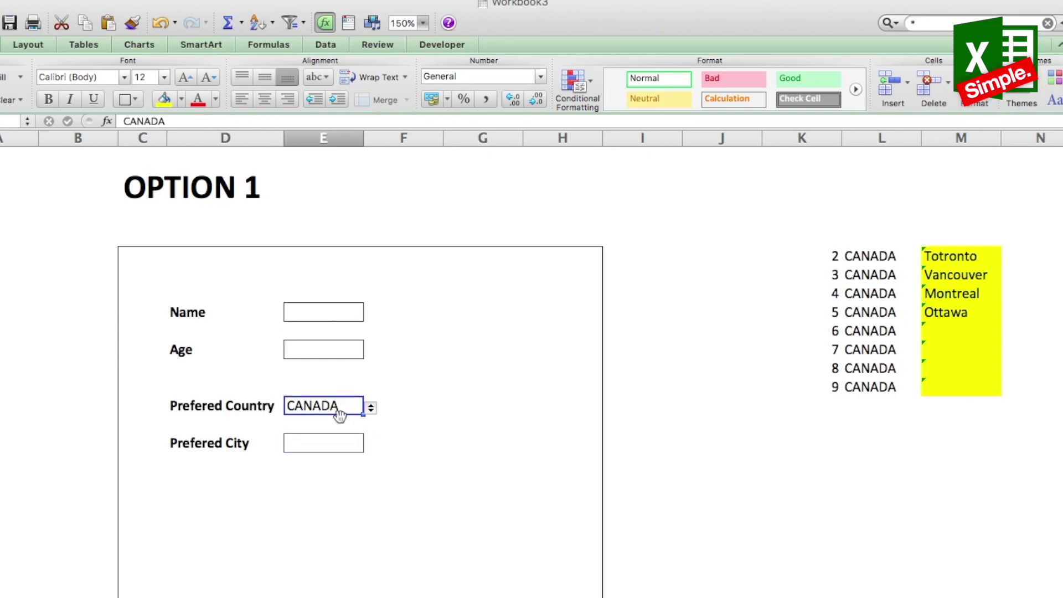
{"action": "left_click", "coordinate": [332, 443]}
{"action": "key", "text": "alt+Down"}
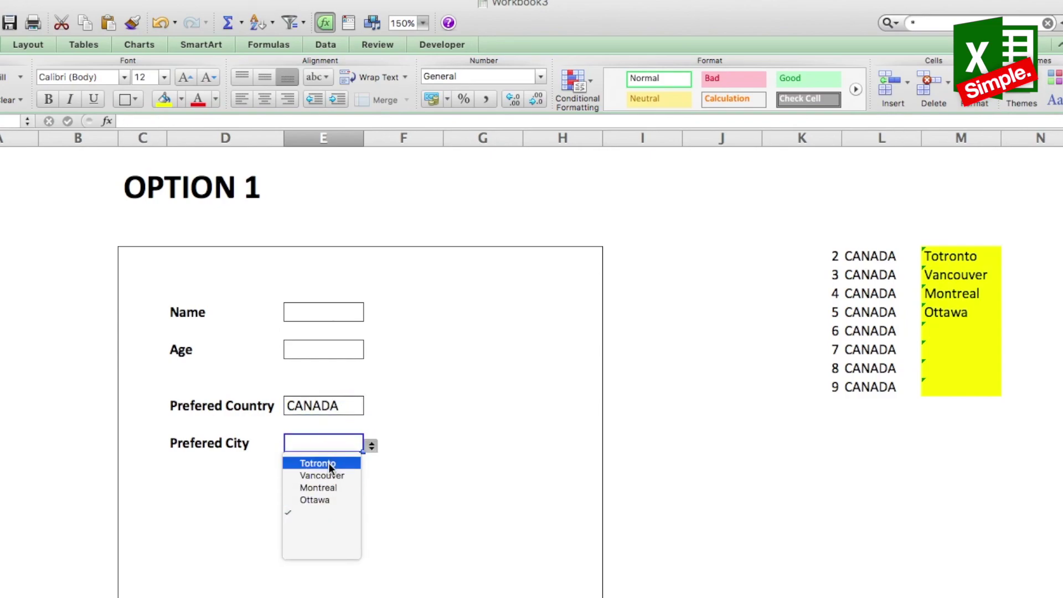
{"action": "left_click", "coordinate": [343, 406]}
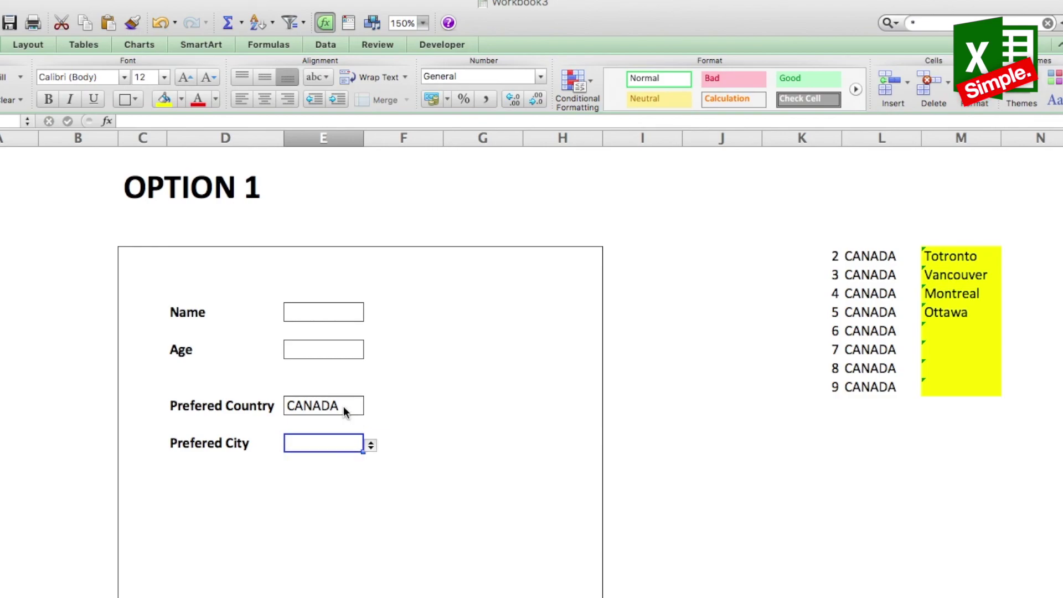
{"action": "left_click", "coordinate": [344, 406]}
{"action": "left_click", "coordinate": [368, 410]}
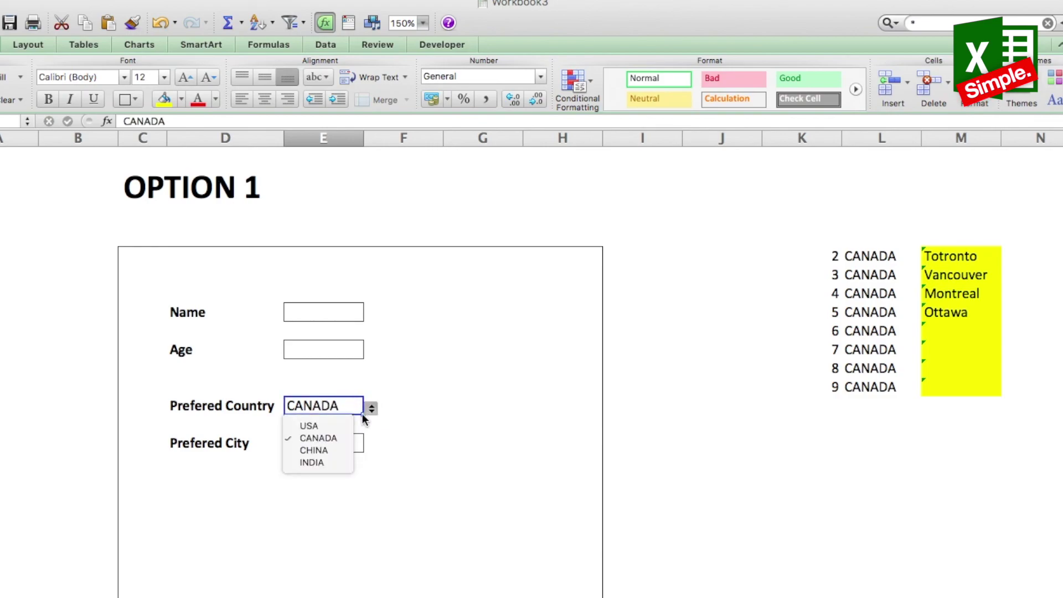
{"action": "left_click", "coordinate": [323, 426]}
{"action": "left_click", "coordinate": [332, 442]}
{"action": "key", "text": "alt+Down"}
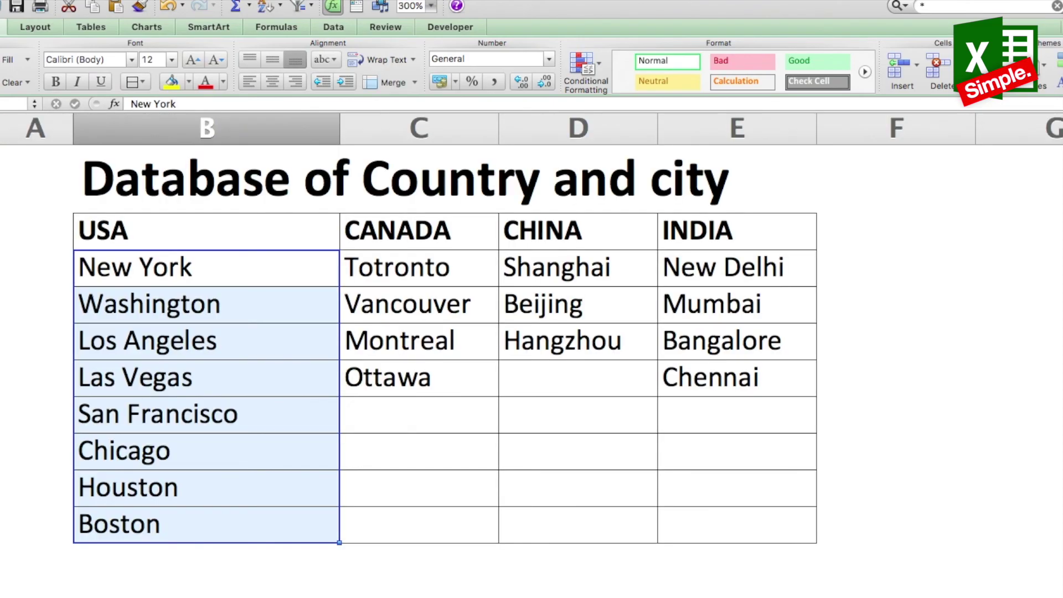
Step: Name the country header range B2:E2 on the Database sheet list1 and reselect the range to check its name
{"action": "left_click", "coordinate": [200, 227]}
{"action": "left_click_drag", "start_coordinate": [200, 228], "coordinate": [565, 228]}
{"action": "left_click_drag", "start_coordinate": [471, 229], "coordinate": [686, 242]}
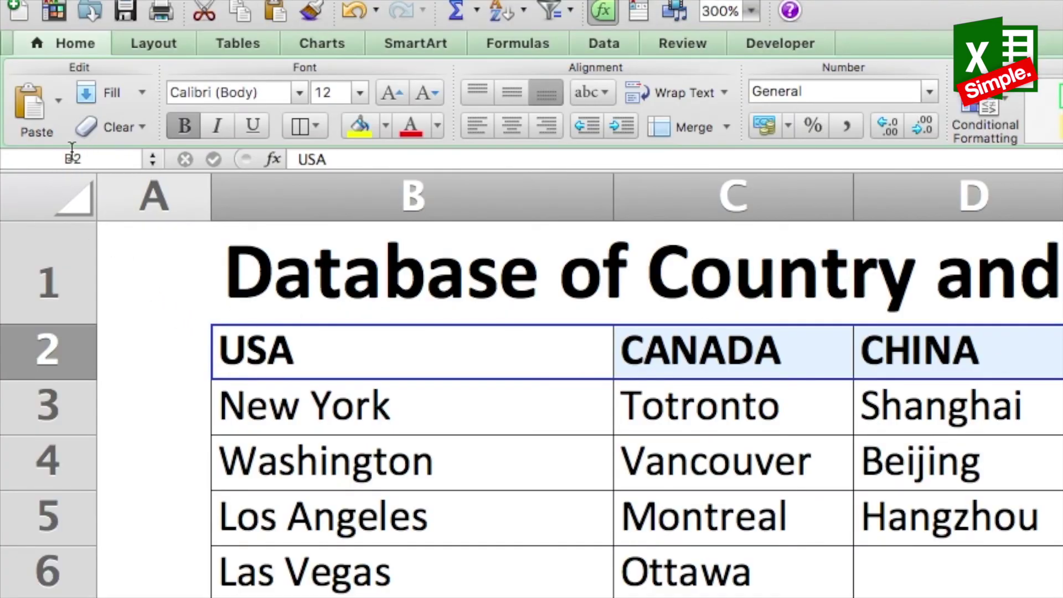
{"action": "left_click", "coordinate": [20, 159]}
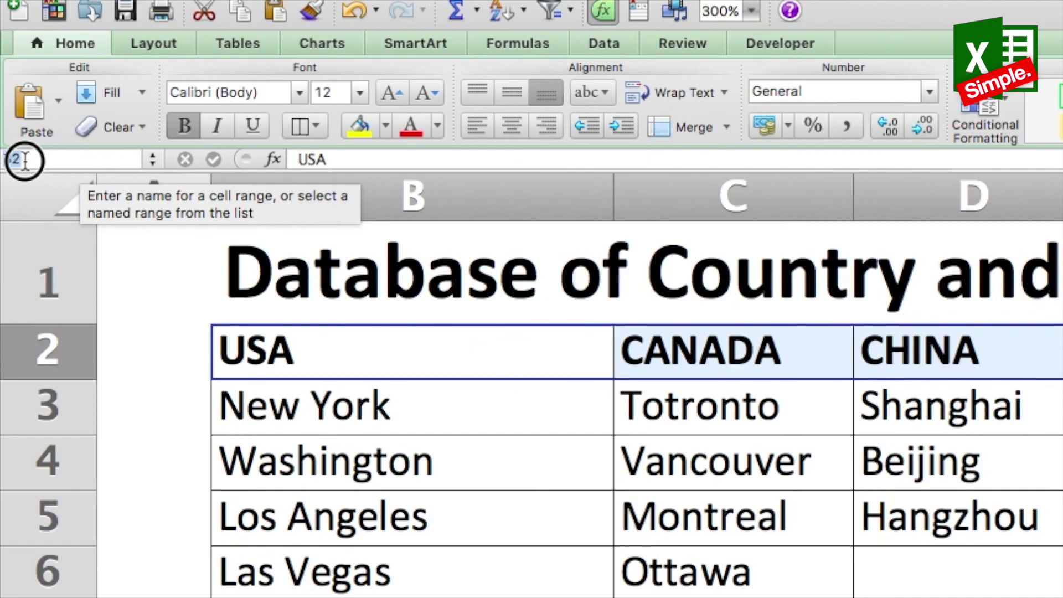
{"action": "type", "text": "list1"}
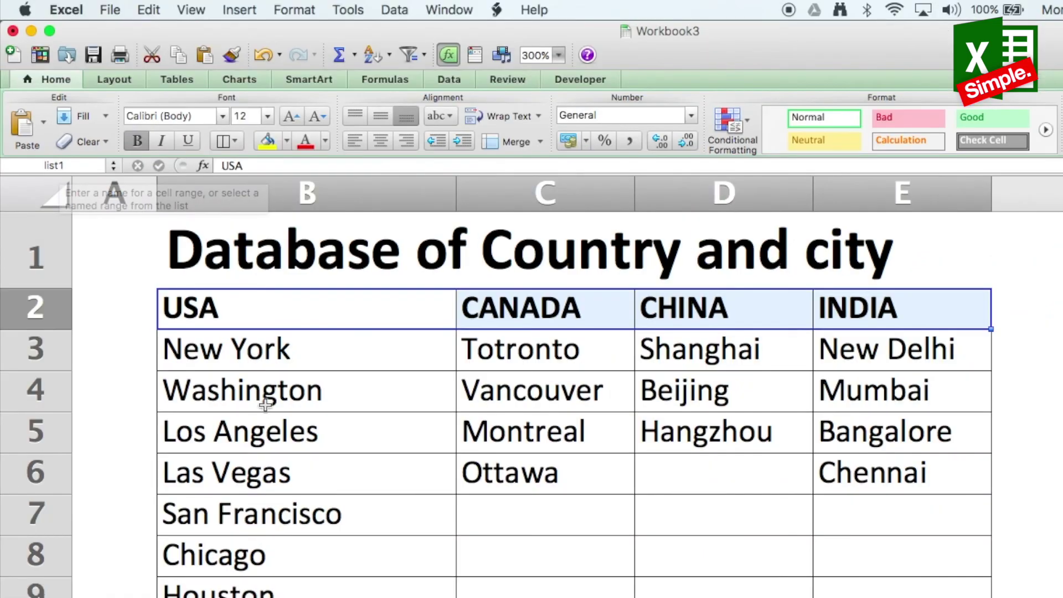
{"action": "key", "text": "Return"}
{"action": "key", "text": "Down"}
{"action": "key", "text": "Down"}
{"action": "key", "text": "Down"}
{"action": "left_click_drag", "start_coordinate": [262, 321], "coordinate": [855, 304]}
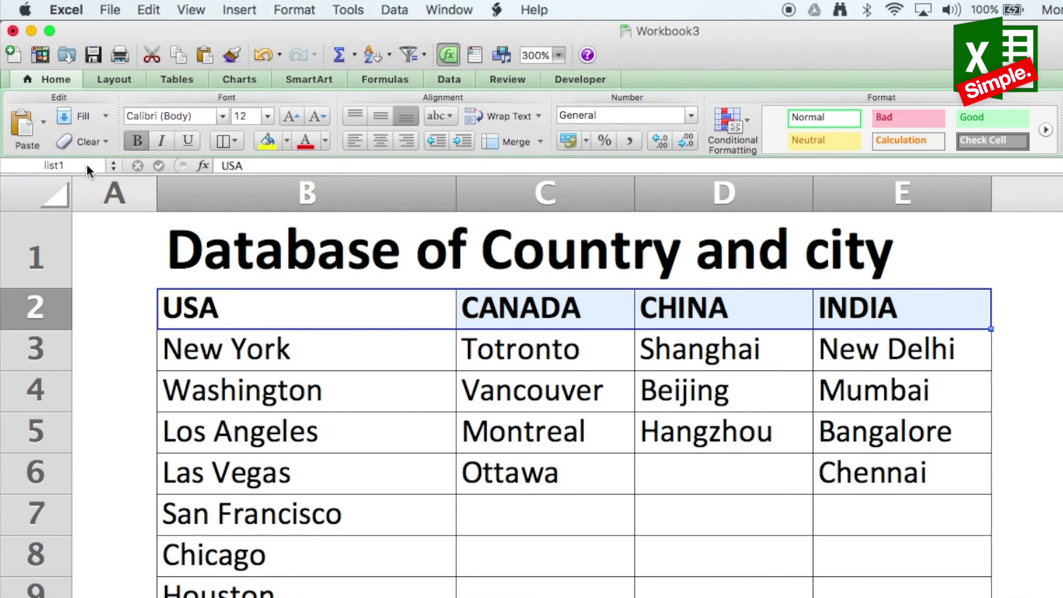
{"action": "left_click", "coordinate": [445, 379]}
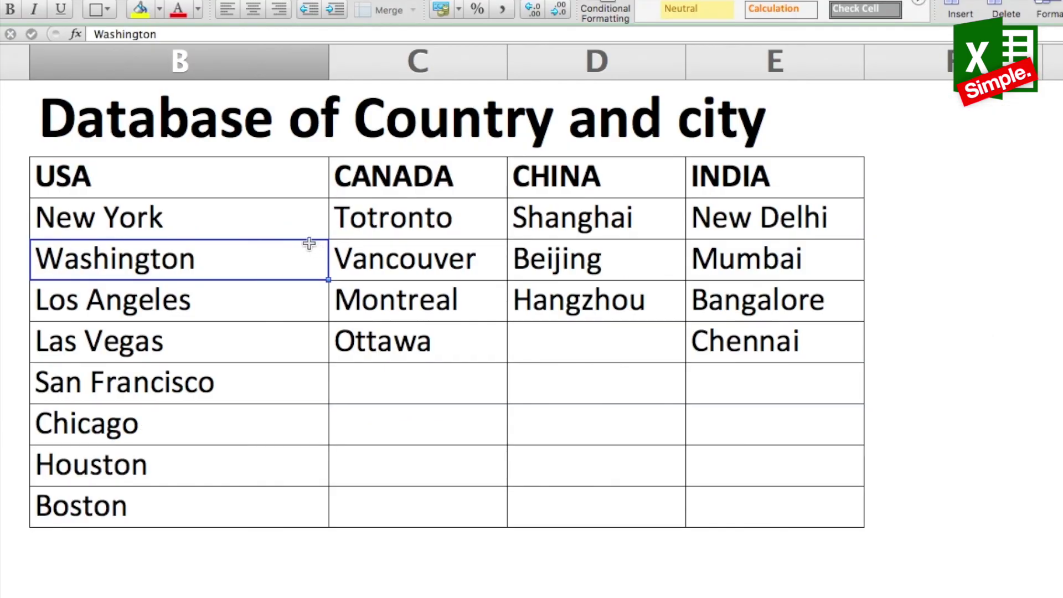
Step: Create names from the top row for the whole country and city table, replacing the existing name definitions
{"action": "left_click_drag", "start_coordinate": [218, 183], "coordinate": [636, 229]}
{"action": "left_click_drag", "start_coordinate": [119, 173], "coordinate": [736, 480]}
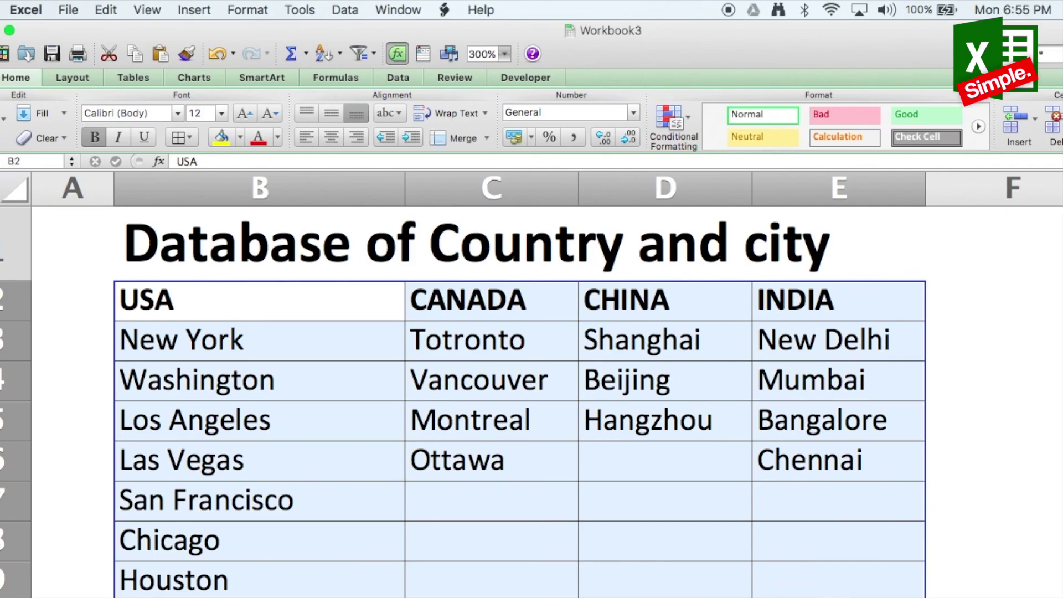
{"action": "left_click", "coordinate": [194, 10]}
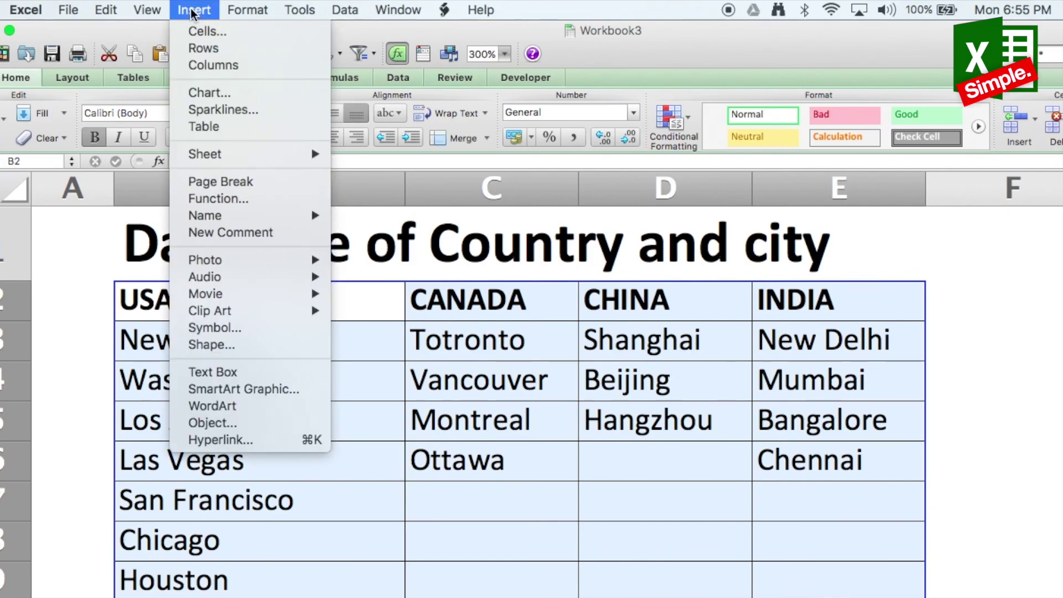
{"action": "mouse_move", "coordinate": [238, 216]}
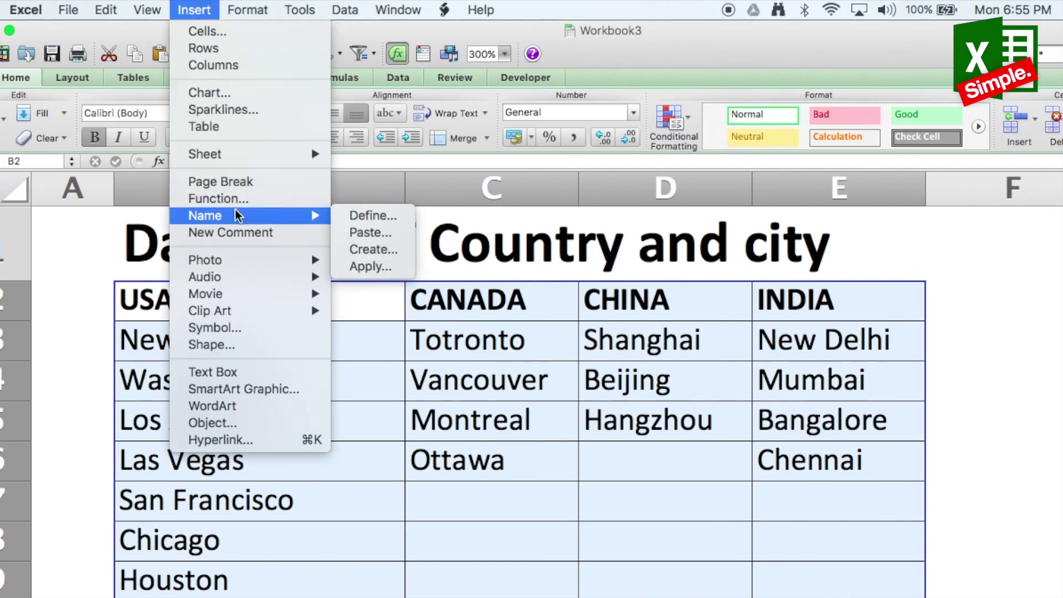
{"action": "left_click", "coordinate": [376, 250]}
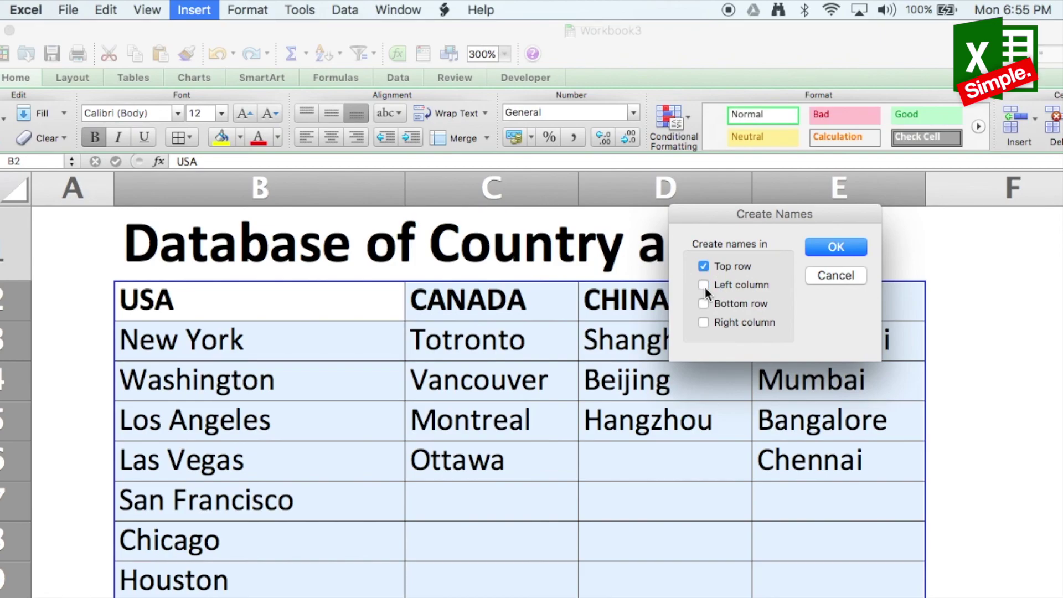
{"action": "left_click", "coordinate": [841, 248]}
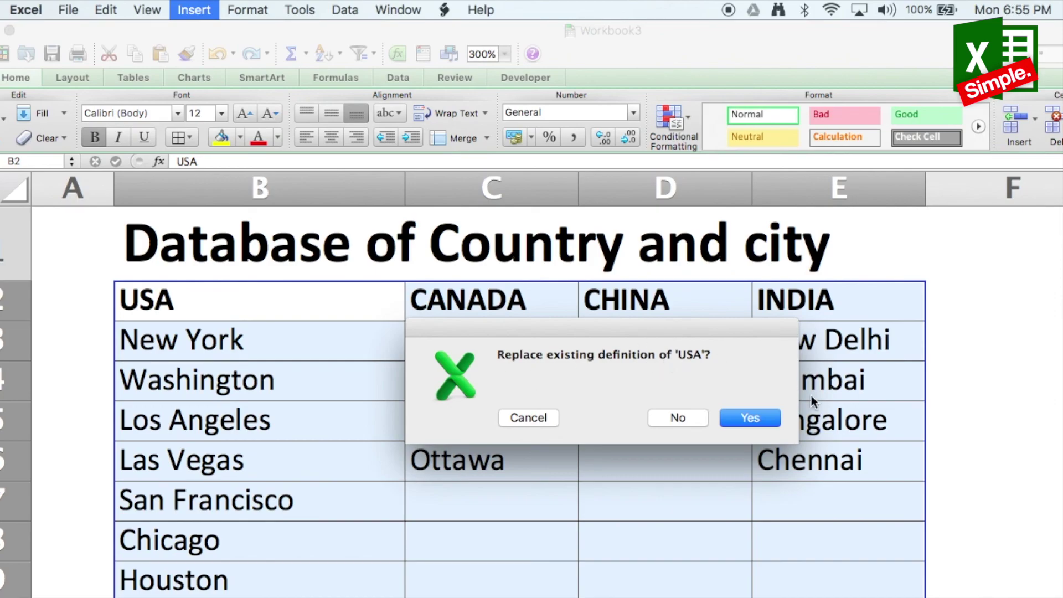
{"action": "left_click", "coordinate": [751, 421]}
{"action": "left_click", "coordinate": [749, 419]}
{"action": "left_click", "coordinate": [750, 419]}
{"action": "left_click", "coordinate": [750, 419]}
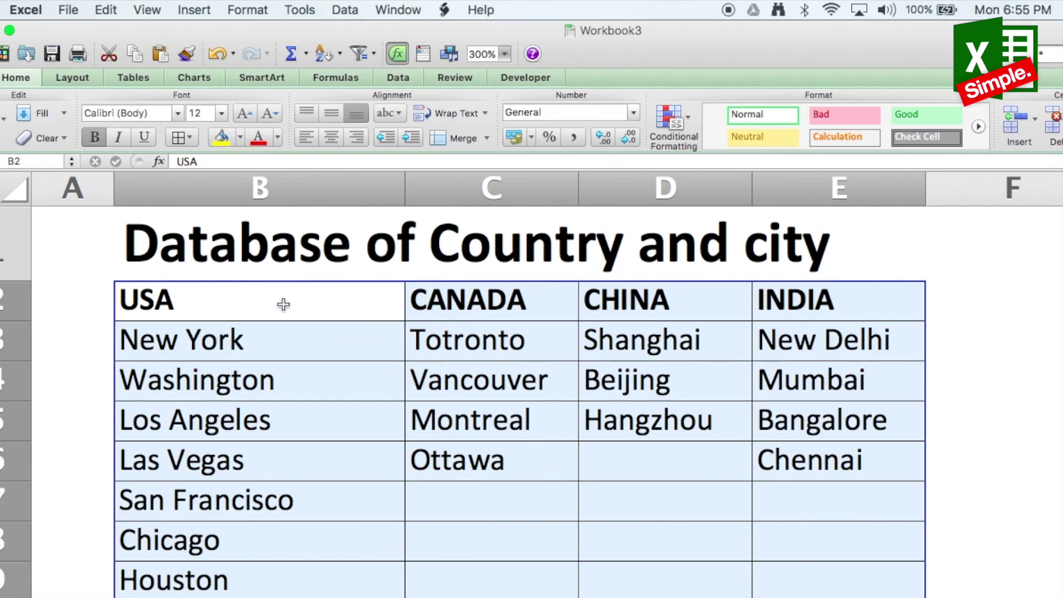
Step: Examine the country header row and the USA city column covered by the new names
{"action": "left_click_drag", "start_coordinate": [283, 304], "coordinate": [794, 315]}
{"action": "left_click", "coordinate": [306, 344]}
{"action": "left_click_drag", "start_coordinate": [306, 344], "coordinate": [302, 592]}
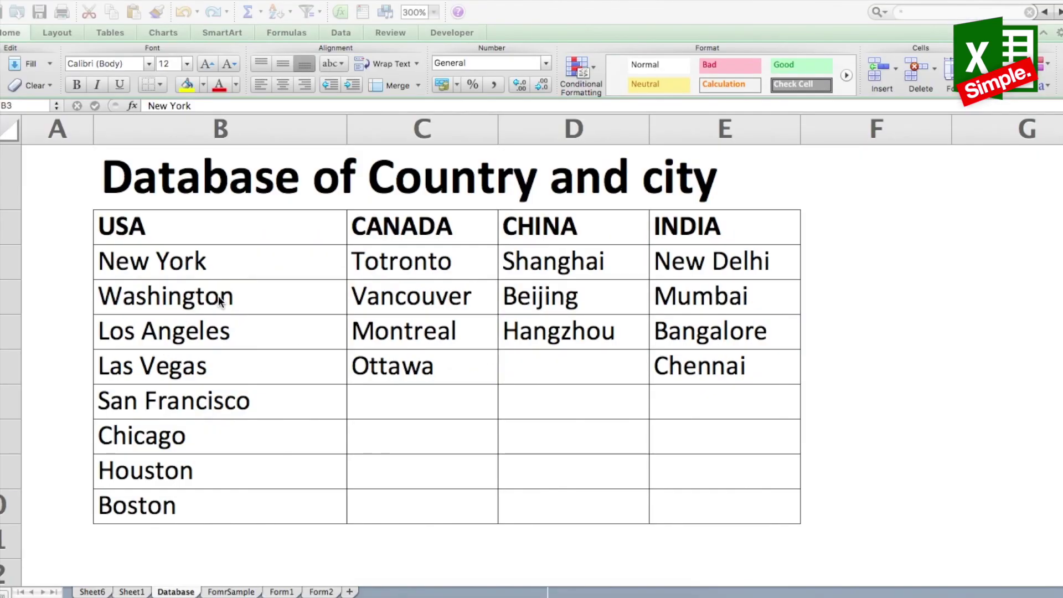
Step: On Form2, give the Prefered Country cell E13 a List data validation with the source =list1 and check its choices
{"action": "left_click", "coordinate": [323, 591]}
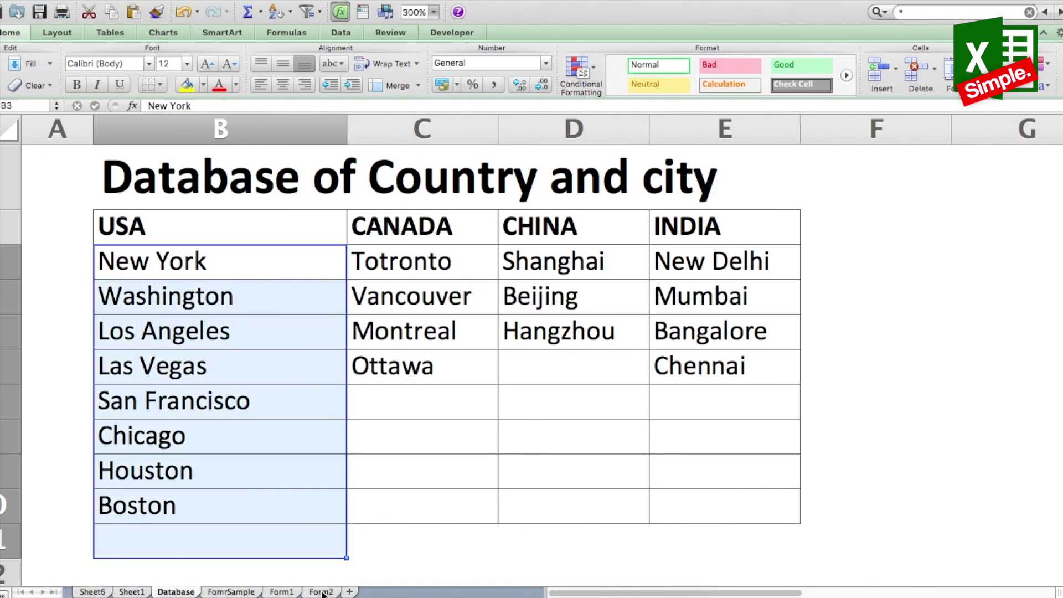
{"action": "left_click", "coordinate": [323, 591]}
{"action": "left_click", "coordinate": [341, 360]}
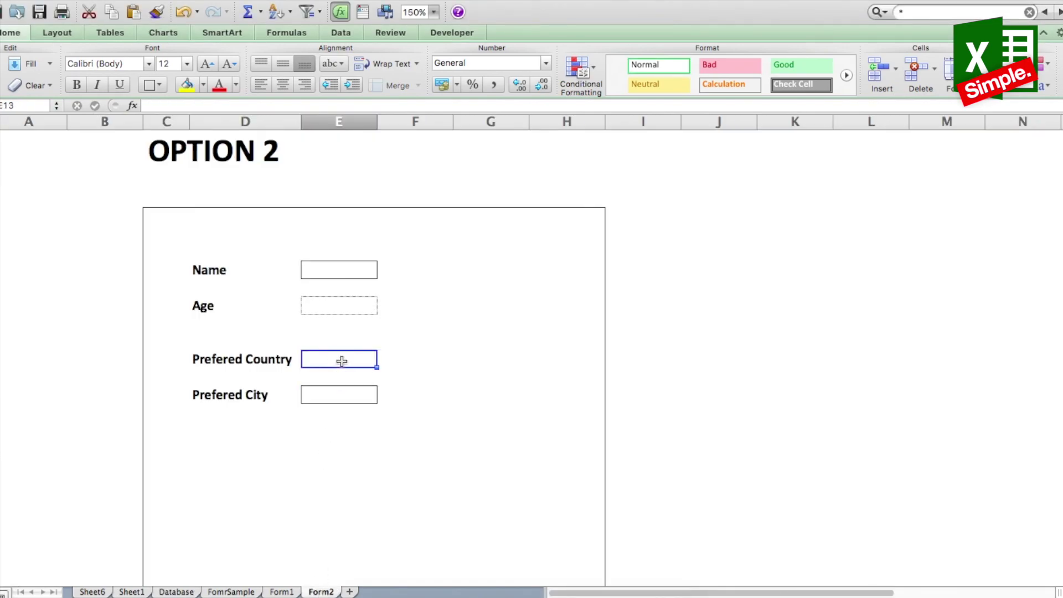
{"action": "key", "text": "Escape"}
{"action": "left_click", "coordinate": [302, 4]}
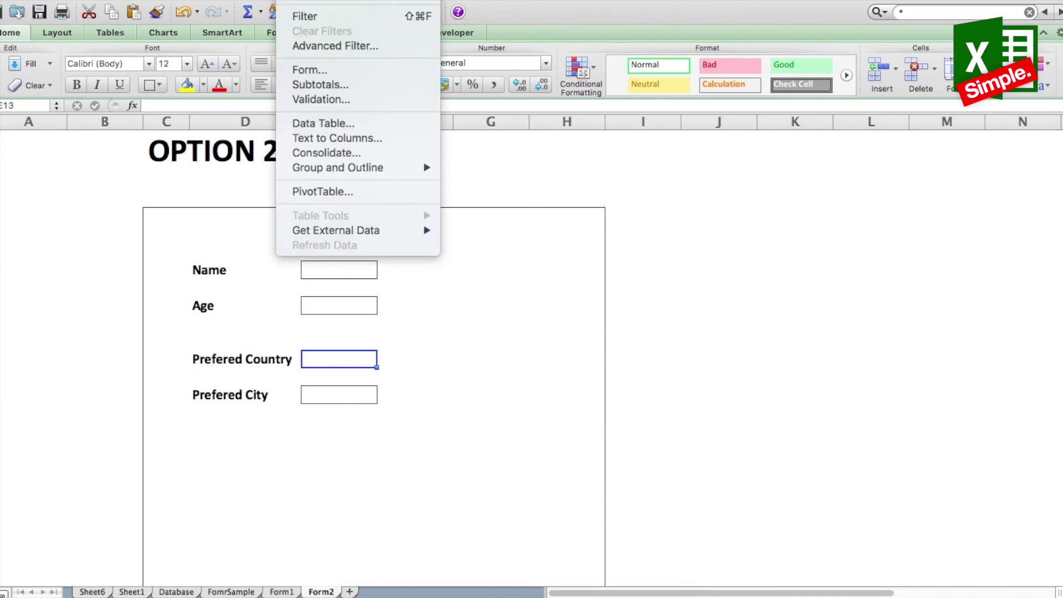
{"action": "left_click", "coordinate": [338, 99]}
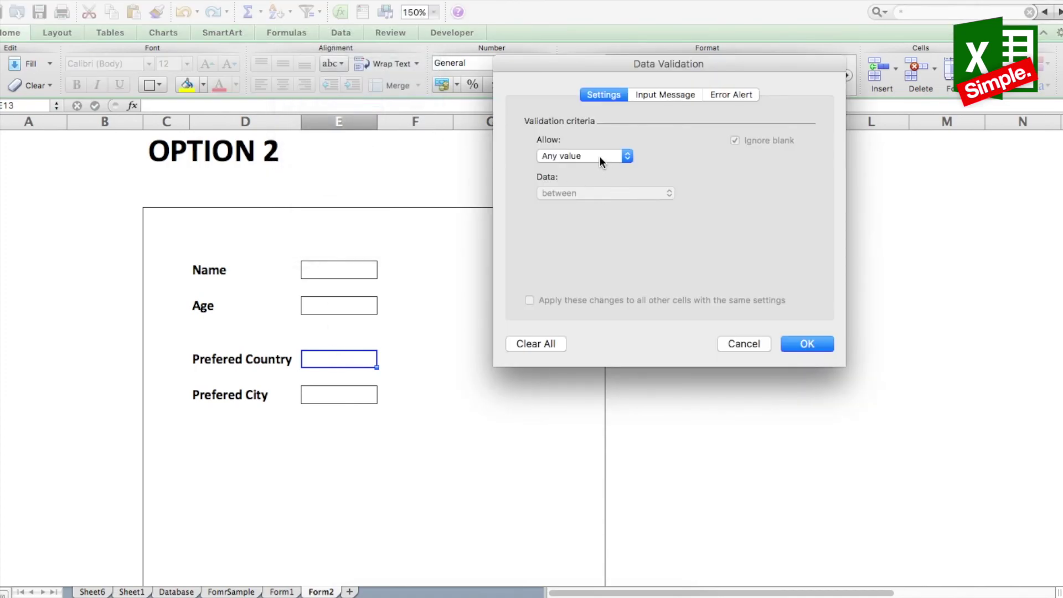
{"action": "left_click", "coordinate": [599, 156]}
{"action": "left_click", "coordinate": [556, 193]}
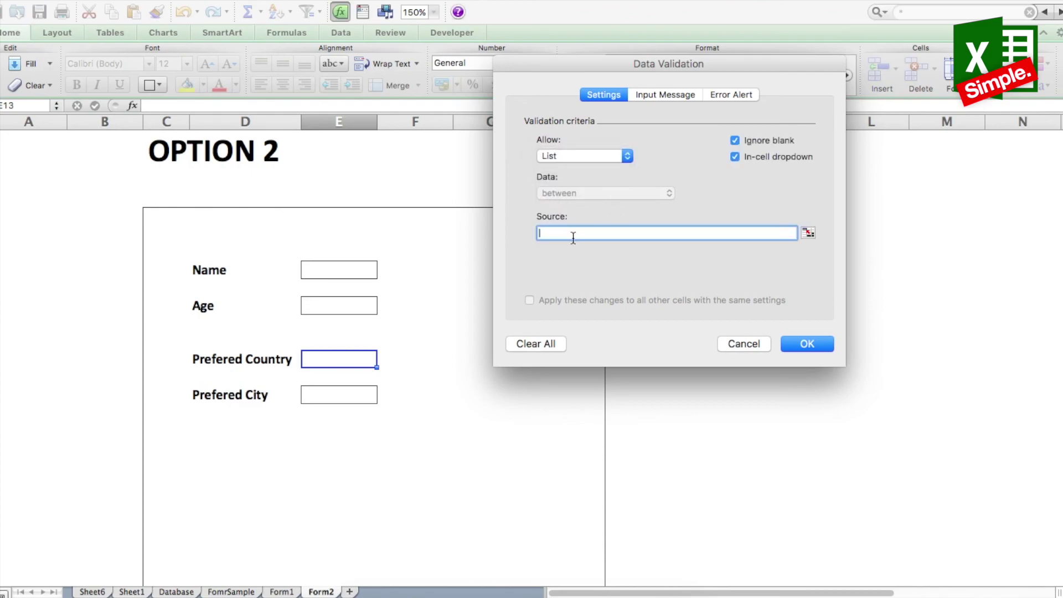
{"action": "type", "text": "="}
{"action": "type", "text": "st1"}
{"action": "left_click", "coordinate": [807, 344]}
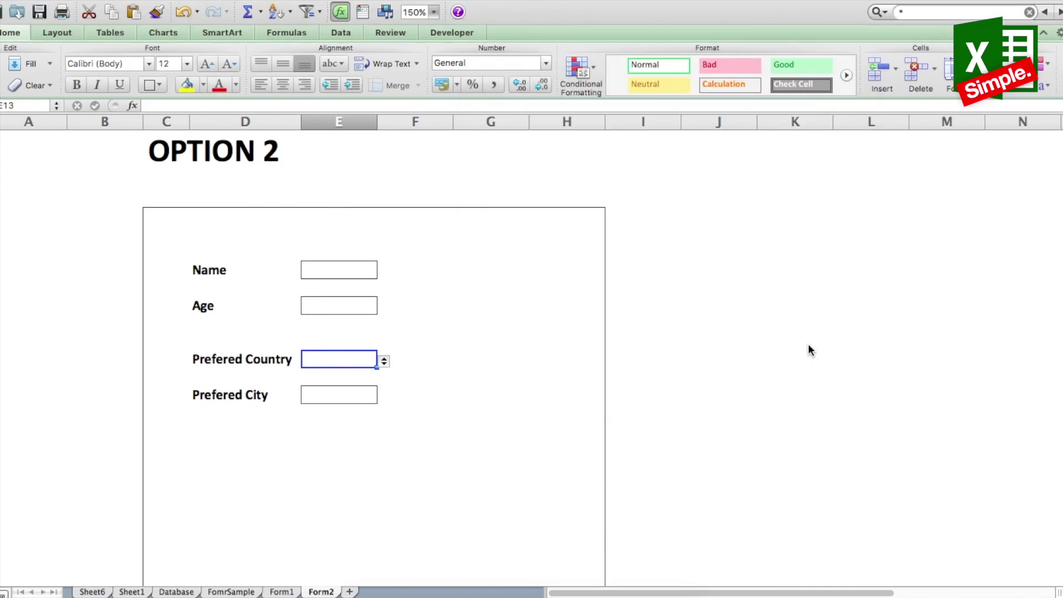
{"action": "left_click", "coordinate": [384, 362]}
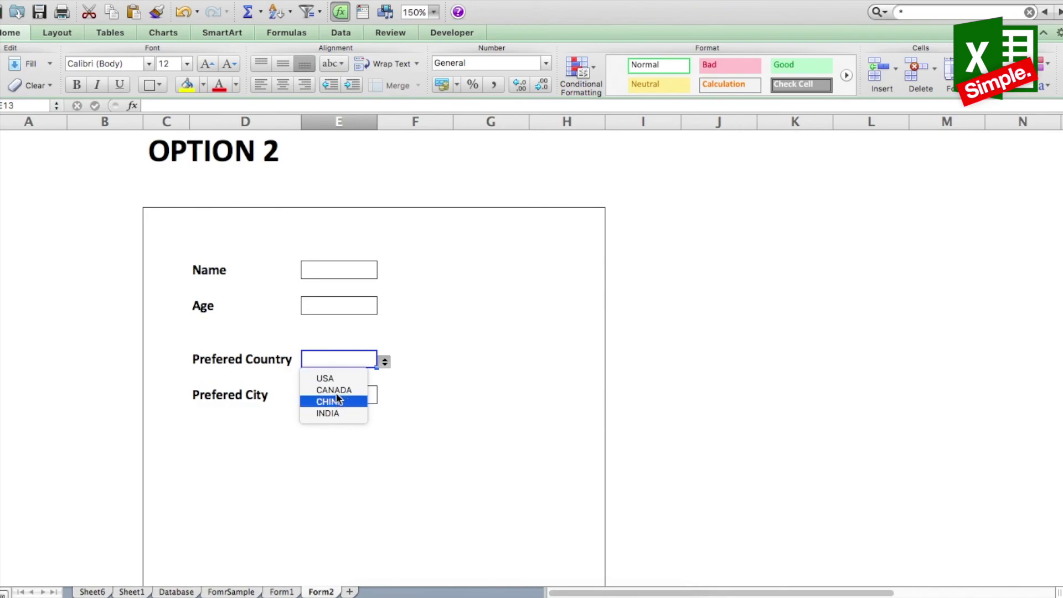
{"action": "left_click", "coordinate": [403, 344]}
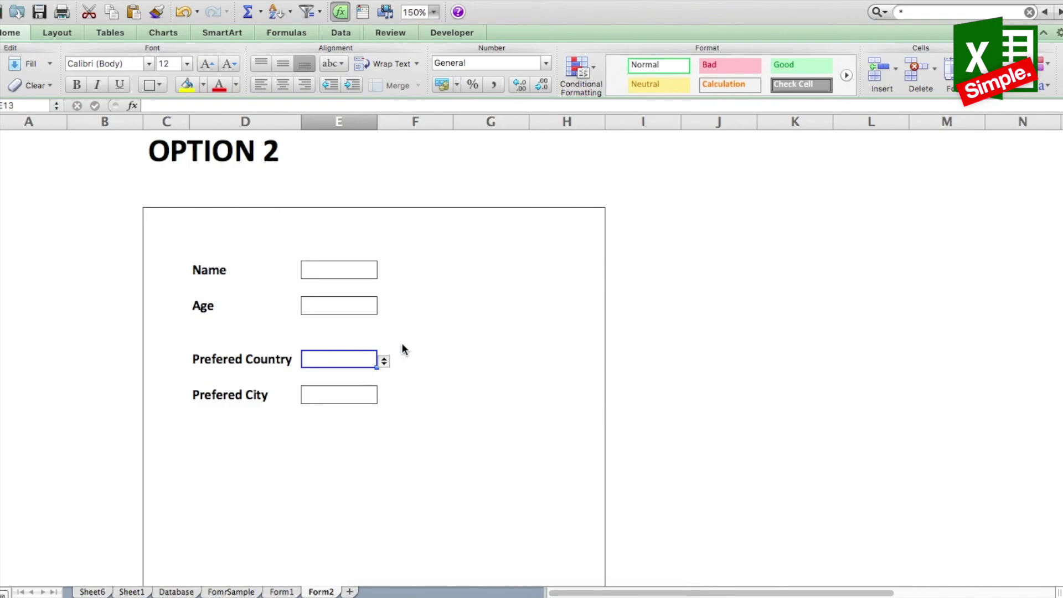
Step: Give the Prefered City cell E15 a List data validation with the source =indirect($E$13), accepting the source despite the error warning
{"action": "left_click", "coordinate": [330, 395]}
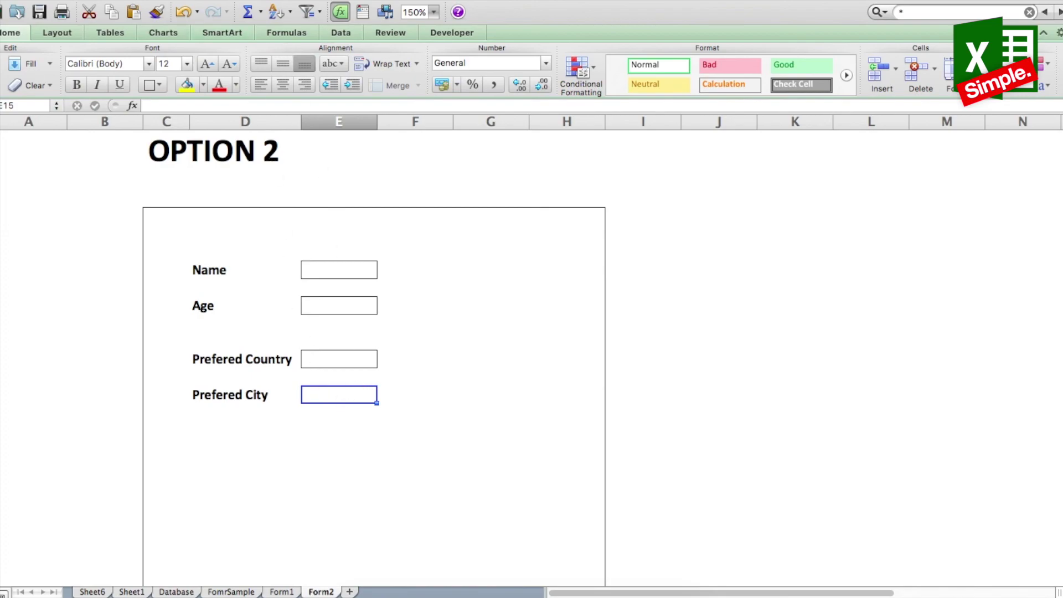
{"action": "left_click", "coordinate": [255, 0]}
{"action": "mouse_move", "coordinate": [298, 0]}
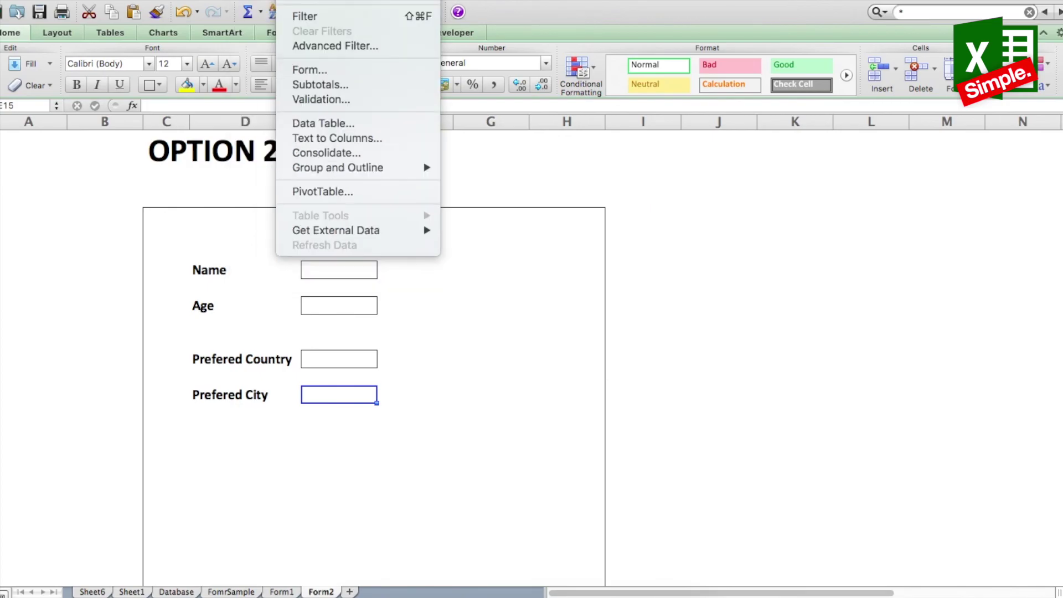
{"action": "left_click", "coordinate": [344, 100]}
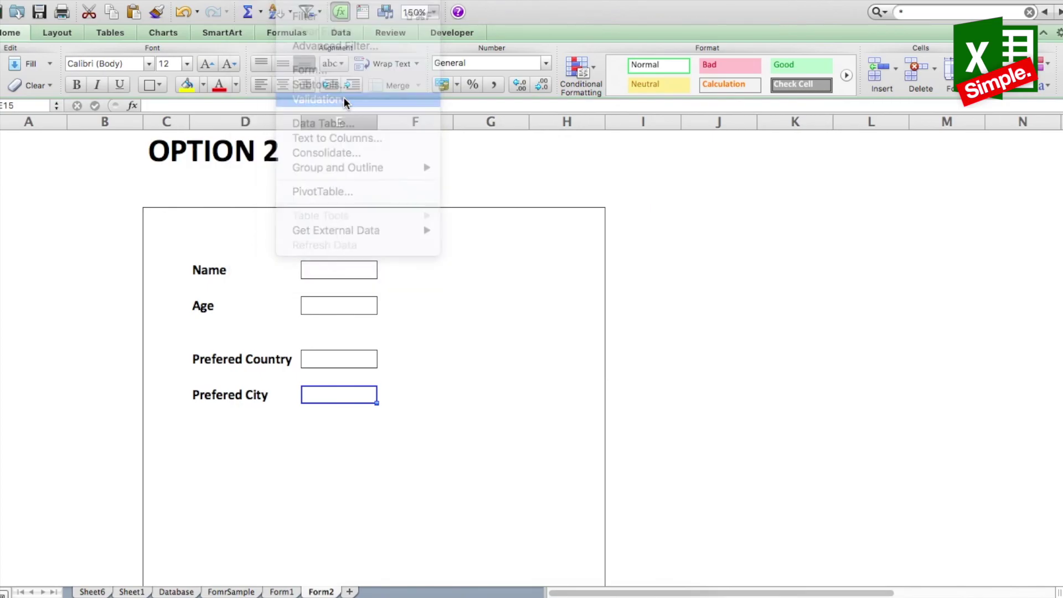
{"action": "left_click", "coordinate": [589, 156]}
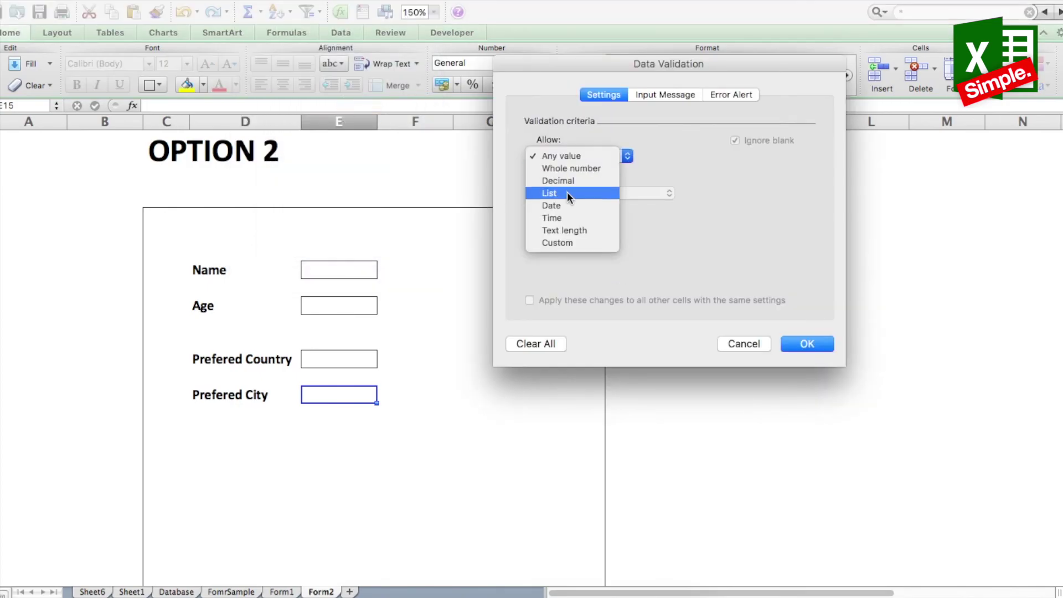
{"action": "left_click", "coordinate": [566, 196]}
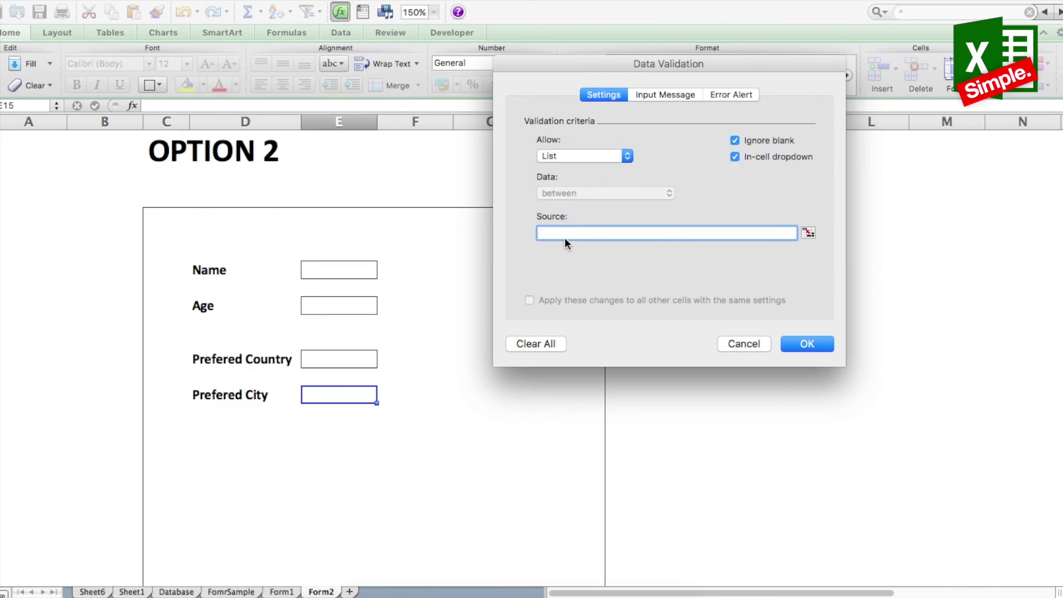
{"action": "type", "text": "=indirect("}
{"action": "left_click", "coordinate": [337, 364]}
{"action": "type", "text": ")"}
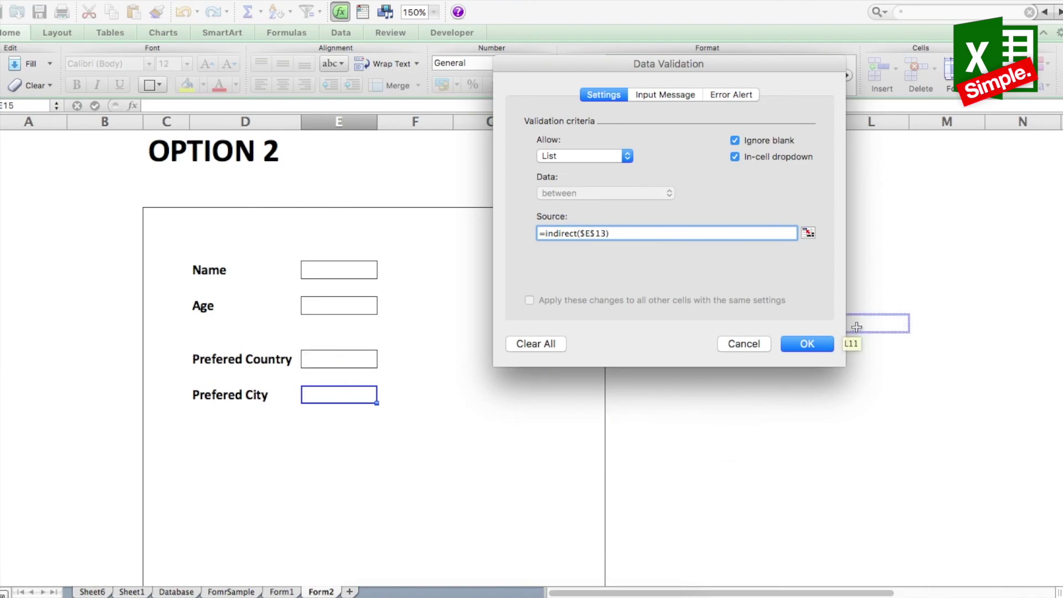
{"action": "left_click", "coordinate": [807, 345]}
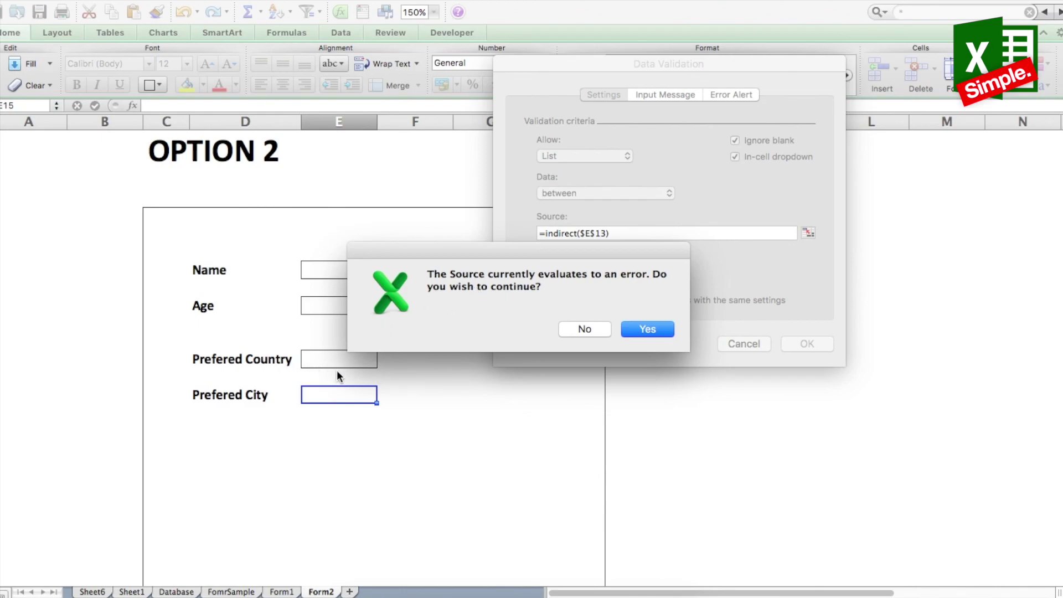
{"action": "left_click", "coordinate": [646, 330]}
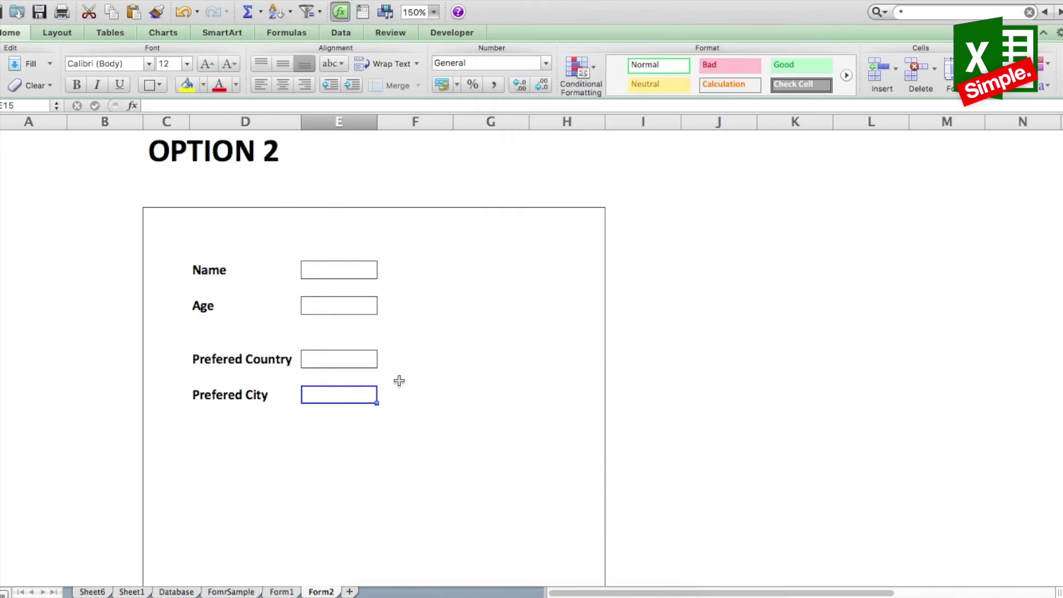
Step: Set the Prefered Country to USA and check the choices offered for the Prefered City
{"action": "left_click", "coordinate": [350, 363]}
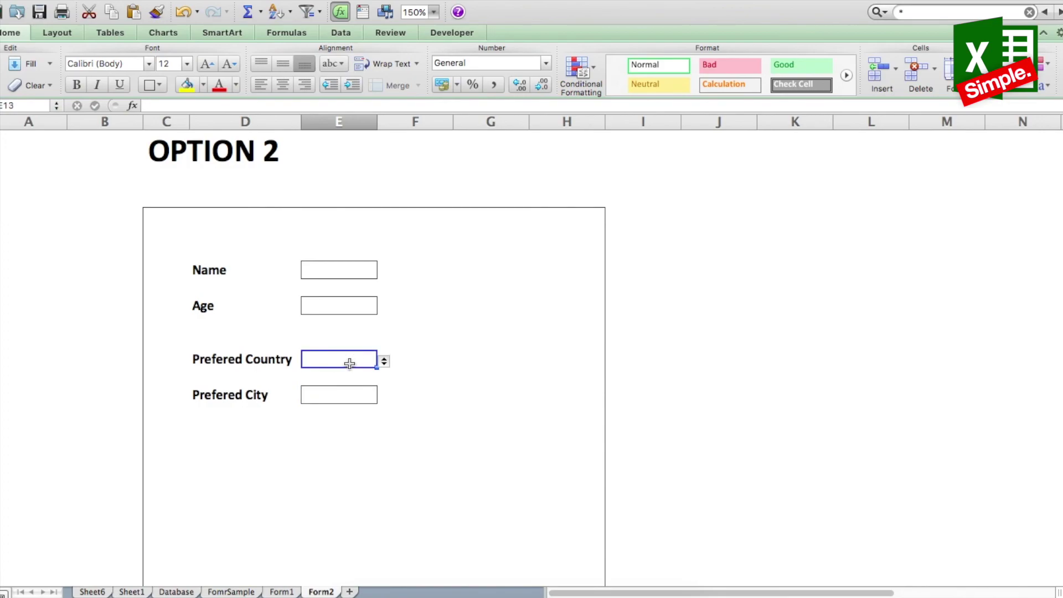
{"action": "left_click", "coordinate": [384, 360]}
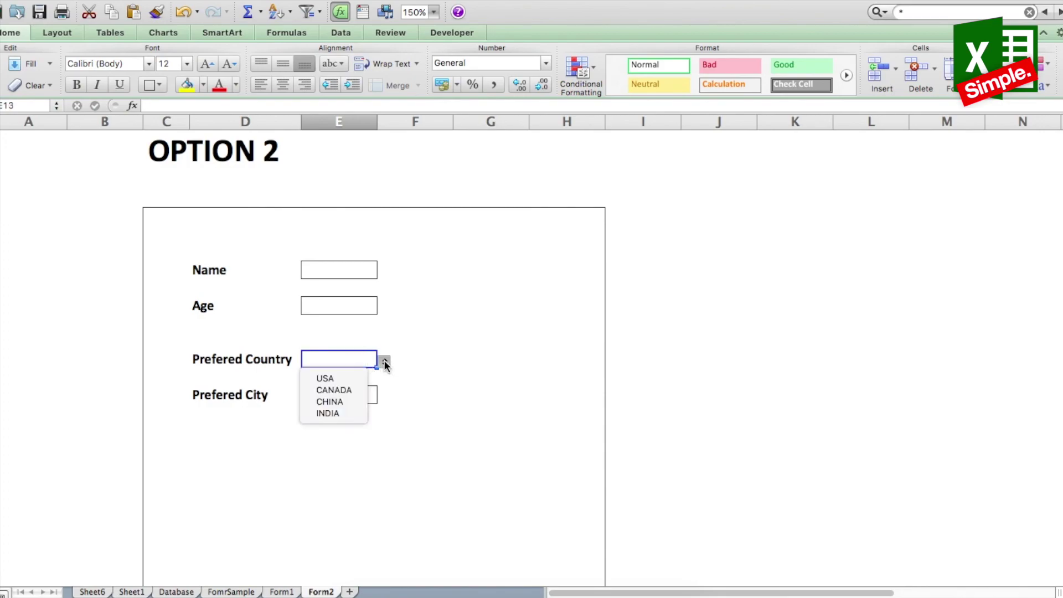
{"action": "left_click", "coordinate": [350, 379]}
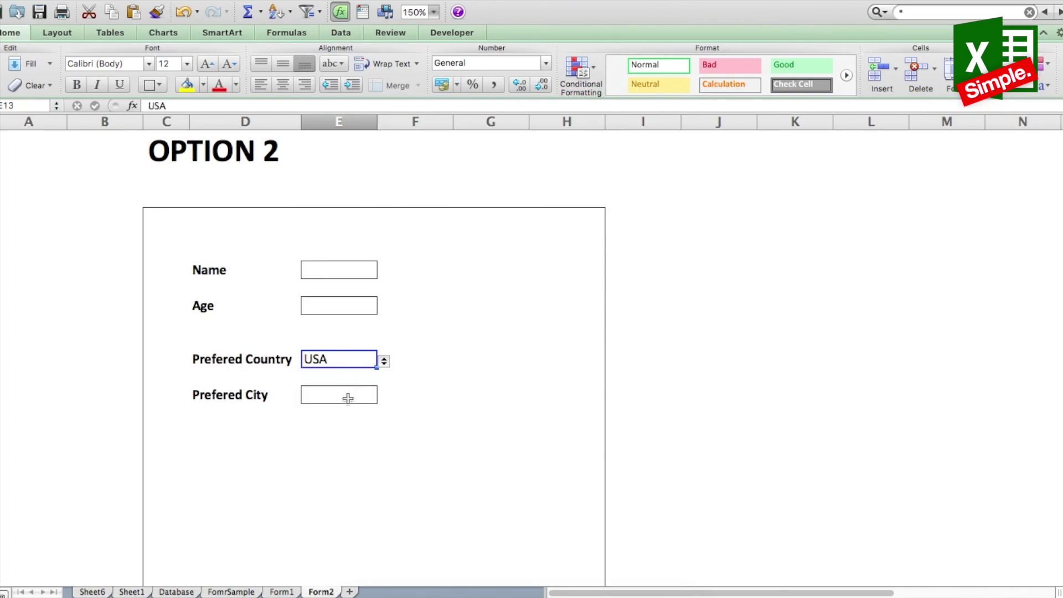
{"action": "left_click", "coordinate": [348, 398]}
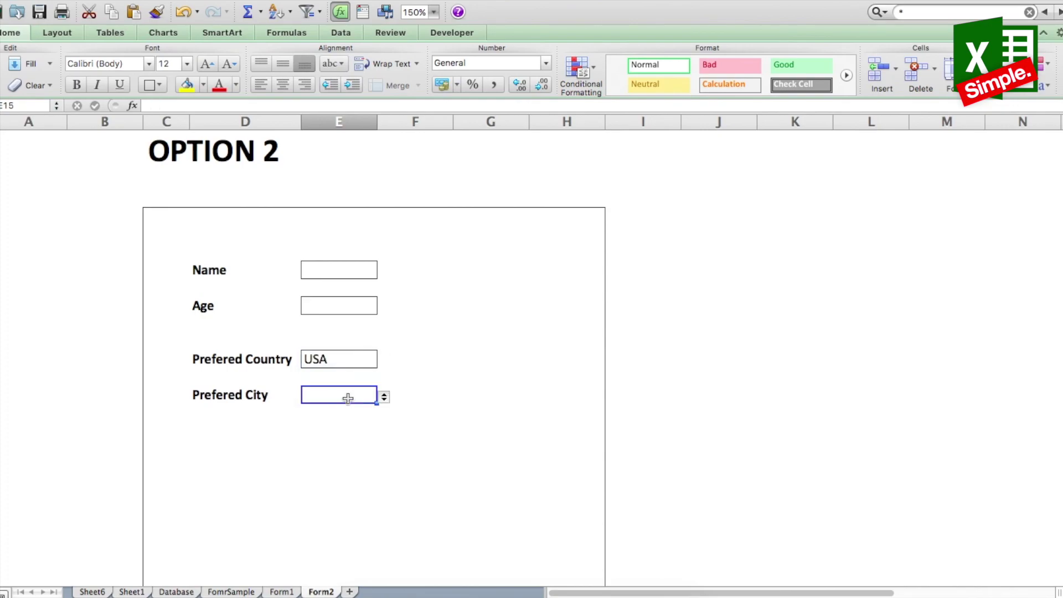
{"action": "left_click", "coordinate": [384, 397]}
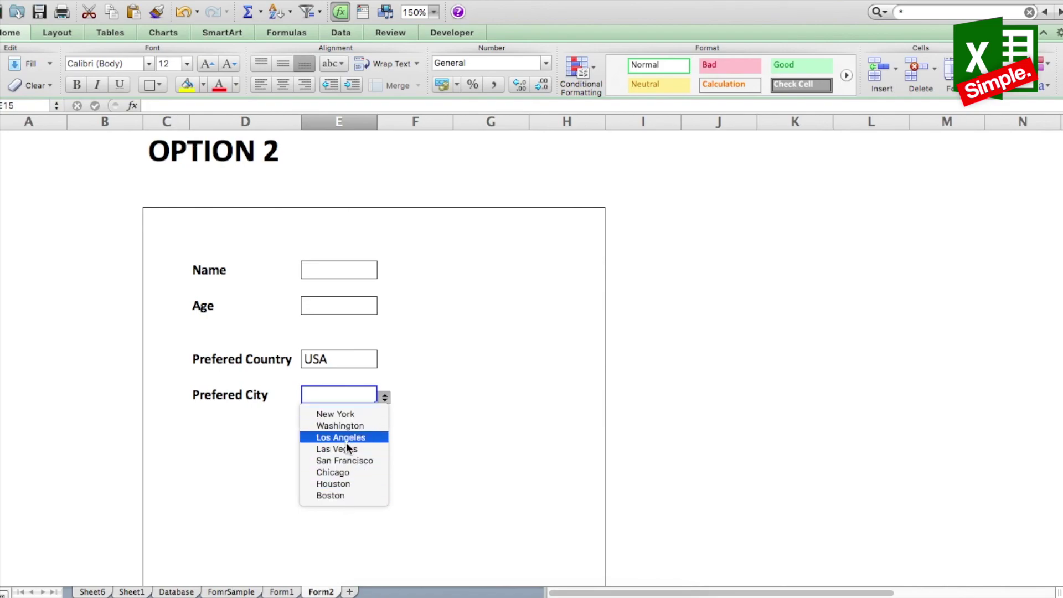
Step: Change the Prefered Country to INDIA and check the choices offered for the Prefered City
{"action": "left_click", "coordinate": [344, 359]}
{"action": "left_click", "coordinate": [344, 358]}
{"action": "left_click", "coordinate": [389, 364]}
{"action": "left_click", "coordinate": [362, 356]}
{"action": "left_click", "coordinate": [382, 362]}
{"action": "left_click", "coordinate": [325, 412]}
{"action": "left_click", "coordinate": [346, 391]}
{"action": "left_click", "coordinate": [383, 396]}
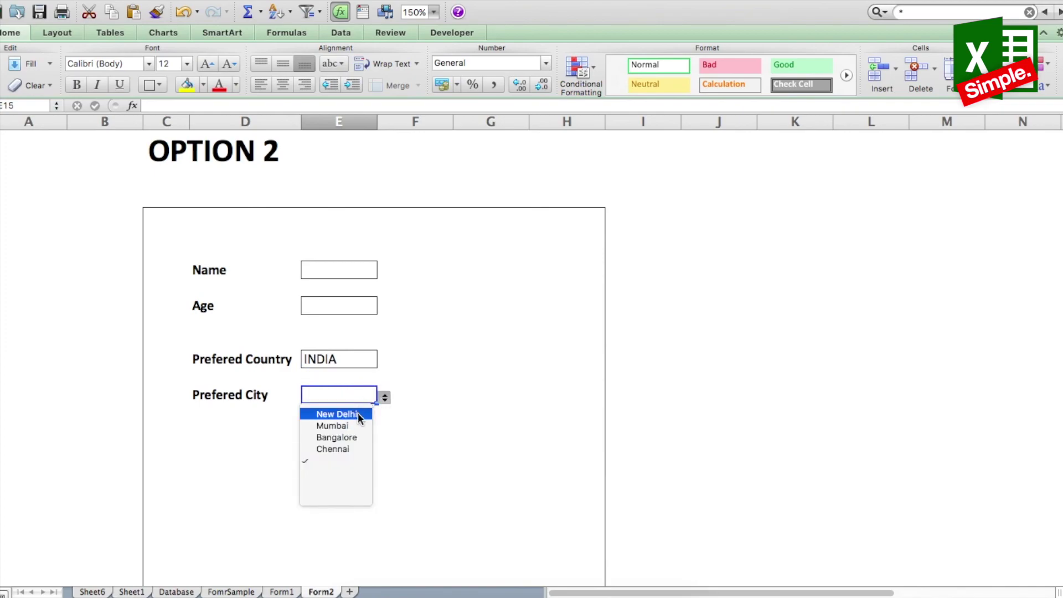
Step: Change the Prefered Country to CANADA
{"action": "left_click", "coordinate": [347, 360]}
{"action": "left_click", "coordinate": [347, 360]}
{"action": "left_click", "coordinate": [384, 363]}
{"action": "left_click", "coordinate": [334, 389]}
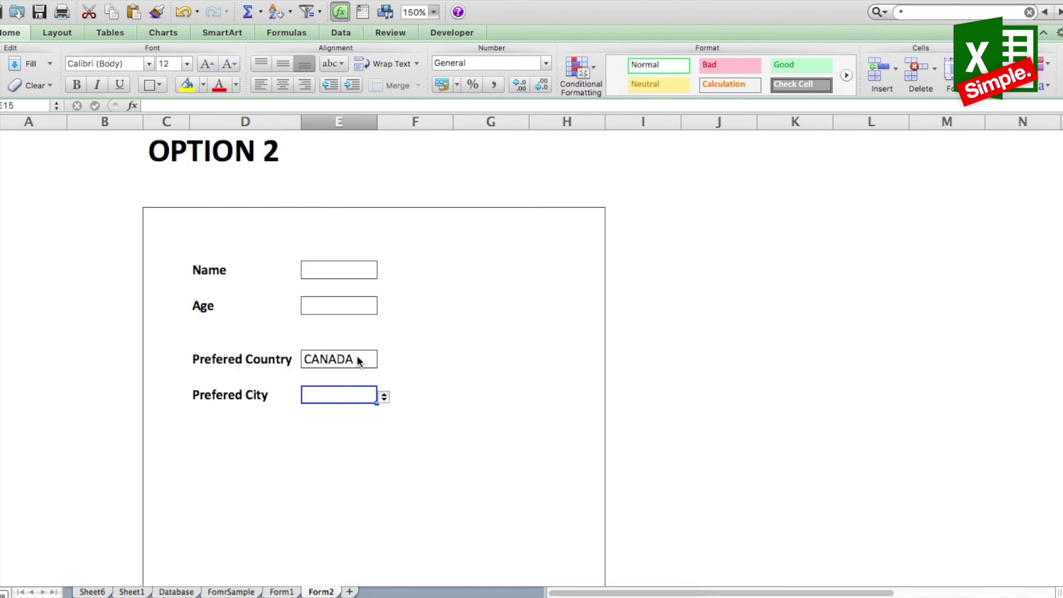